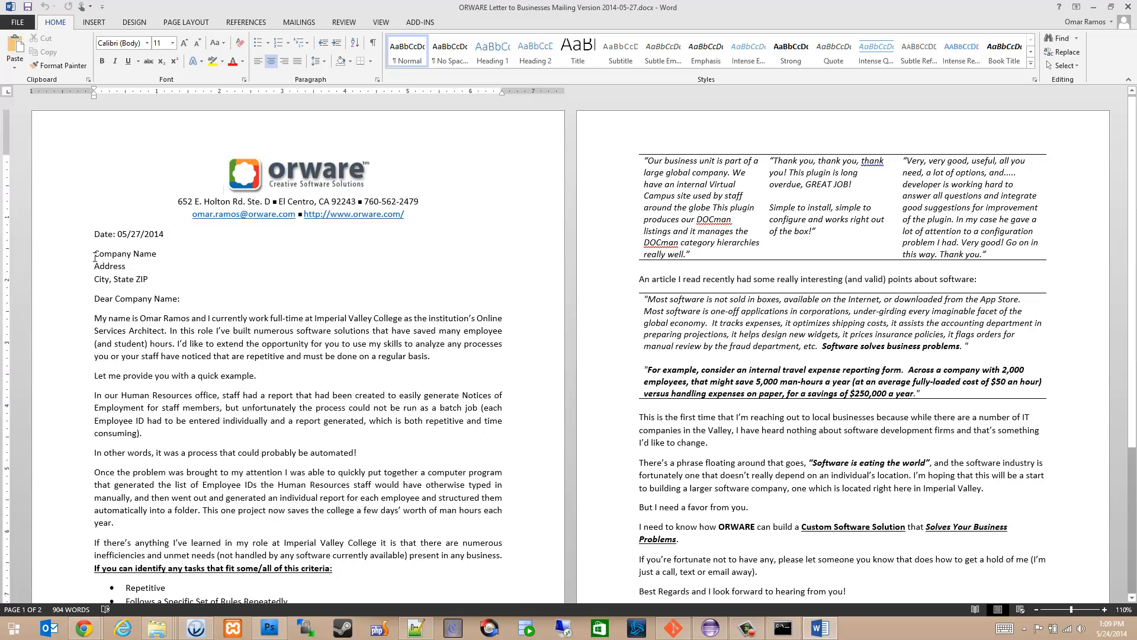
{"action": "left_click_drag", "start_coordinate": [95, 258], "coordinate": [156, 283]}
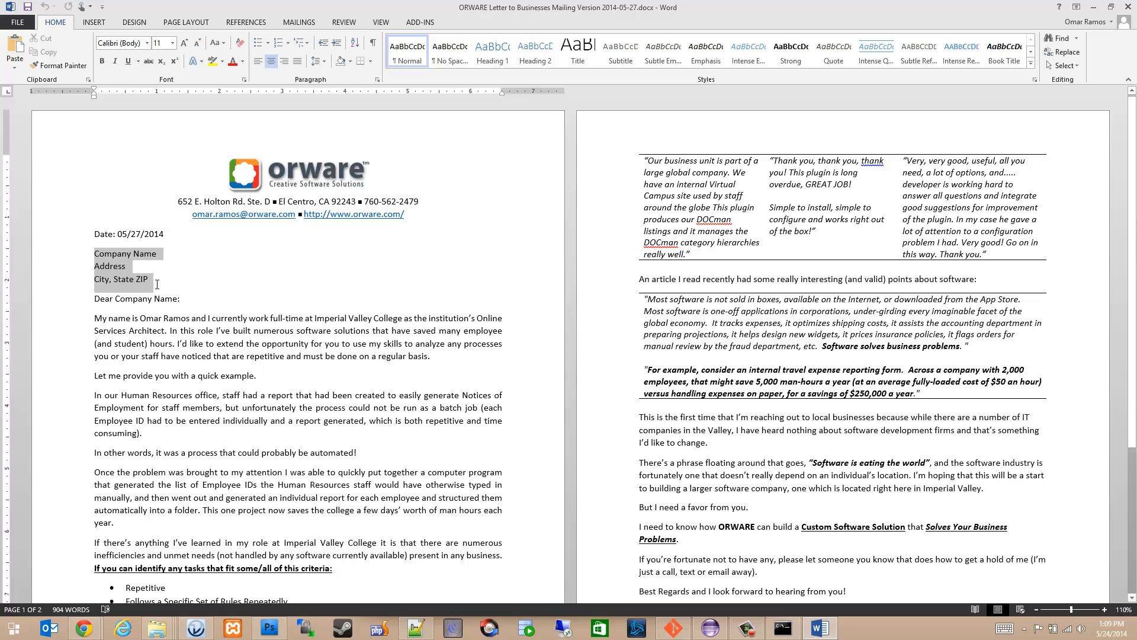
{"action": "left_click", "coordinate": [115, 299]}
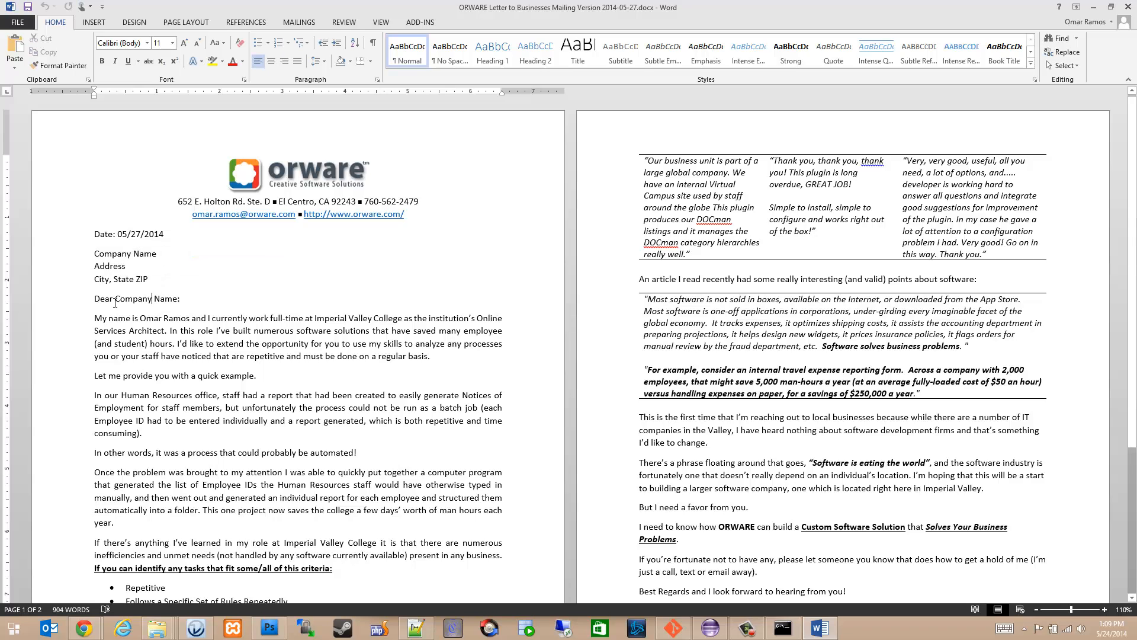
{"action": "left_click_drag", "start_coordinate": [115, 299], "coordinate": [176, 302]}
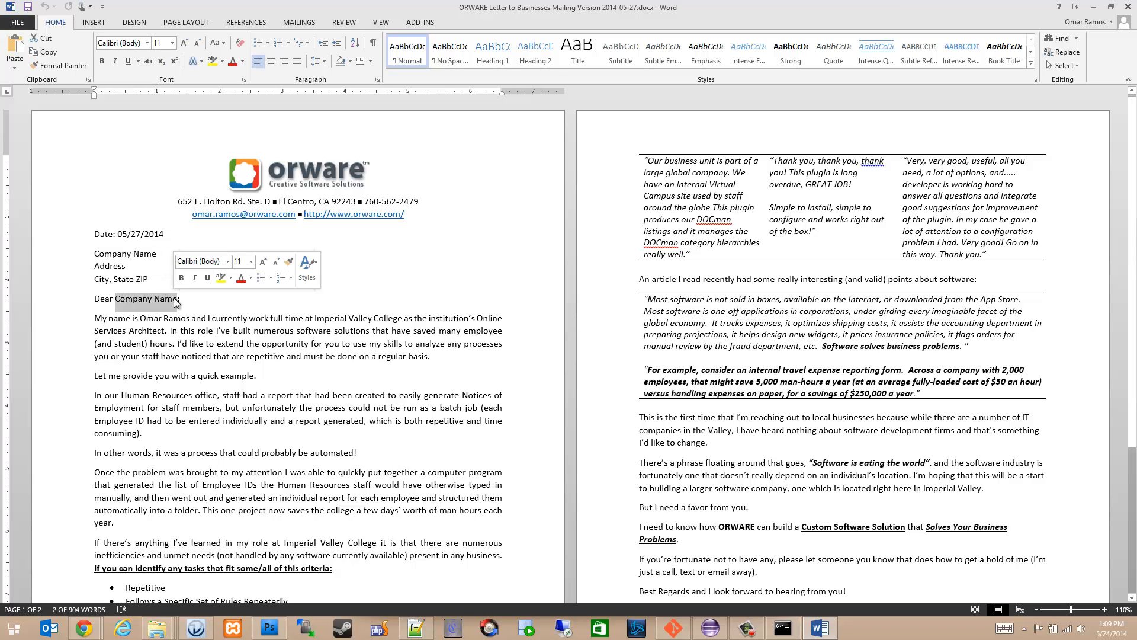
{"action": "left_click", "coordinate": [141, 262]}
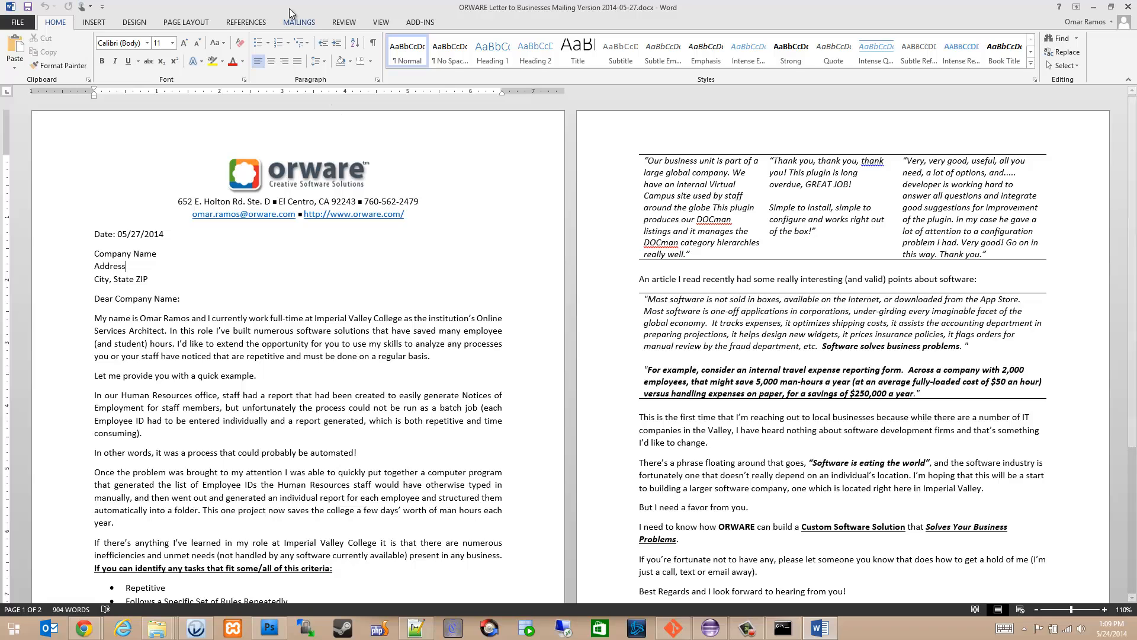
- Start the step-by-step mail merge wizard for Letters, use the current document, and advance to recipient selection
{"action": "left_click", "coordinate": [299, 22]}
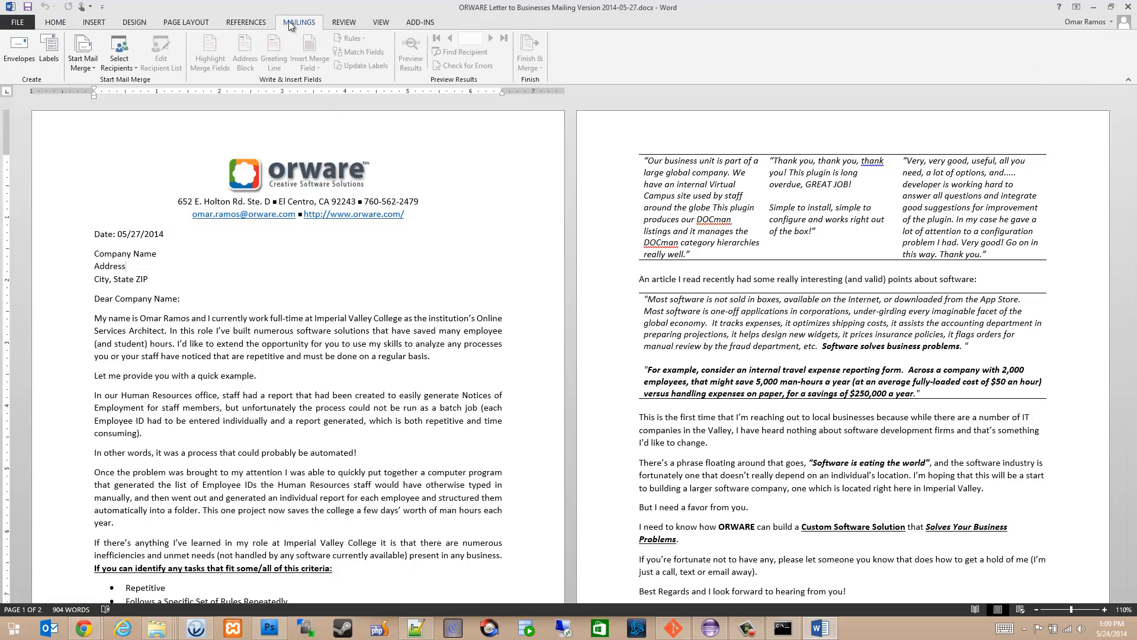
{"action": "left_click", "coordinate": [92, 69]}
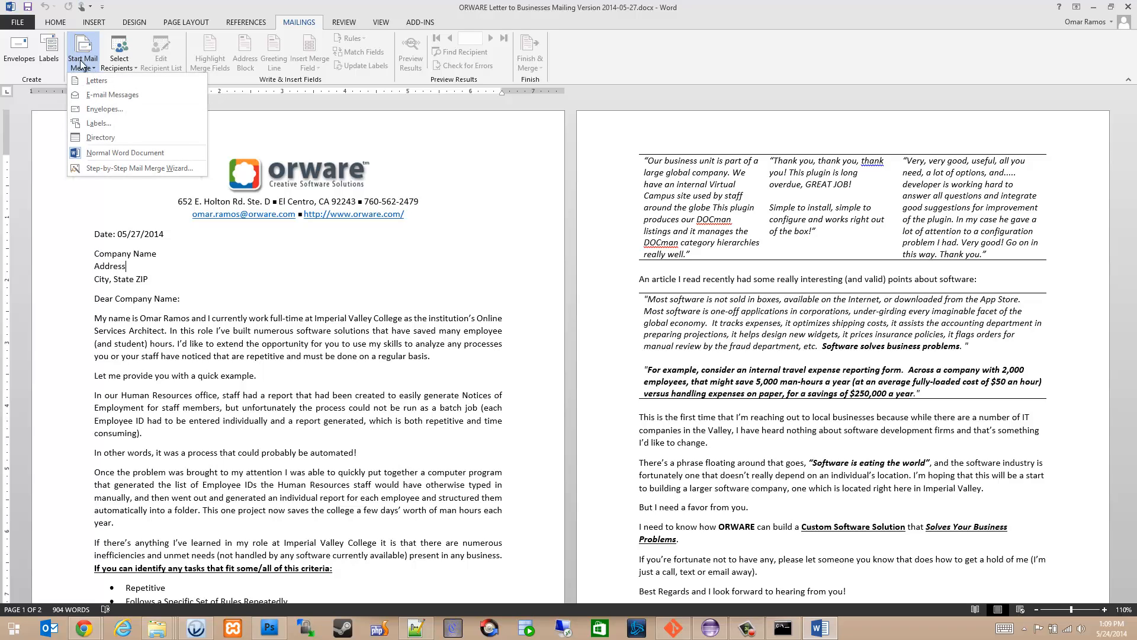
{"action": "left_click", "coordinate": [141, 168]}
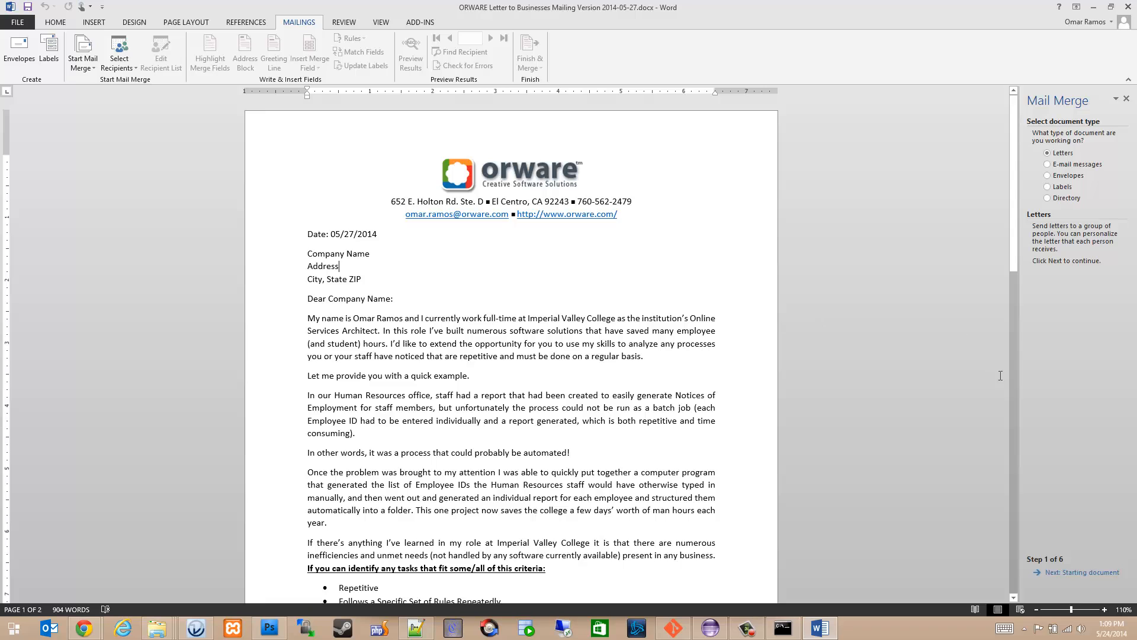
{"action": "left_click", "coordinate": [1075, 573]}
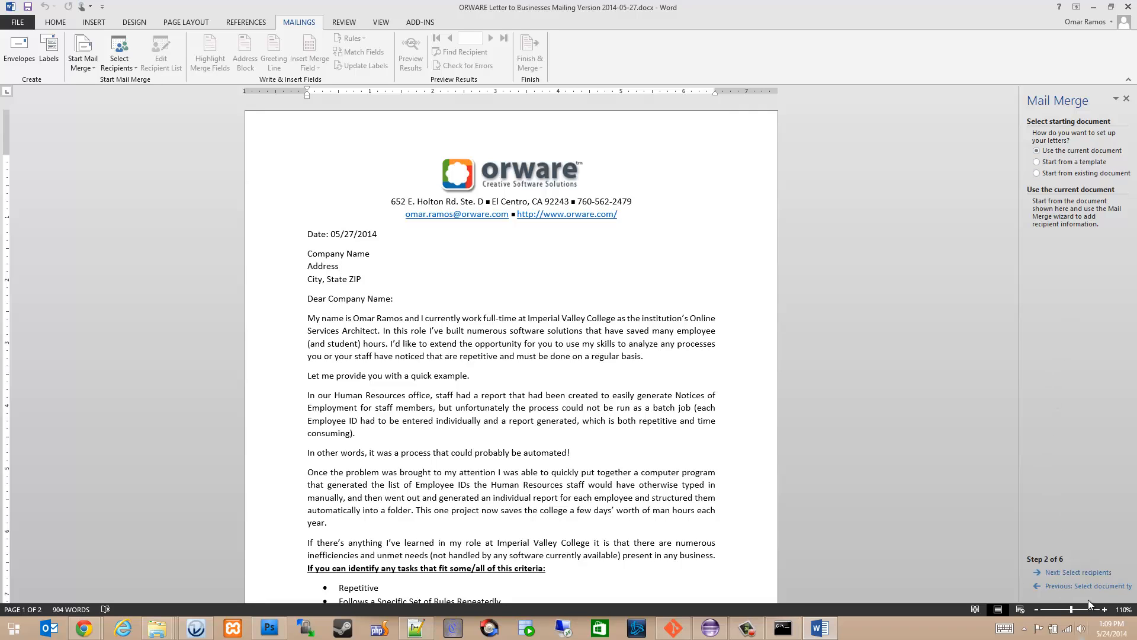
{"action": "left_click", "coordinate": [1092, 572]}
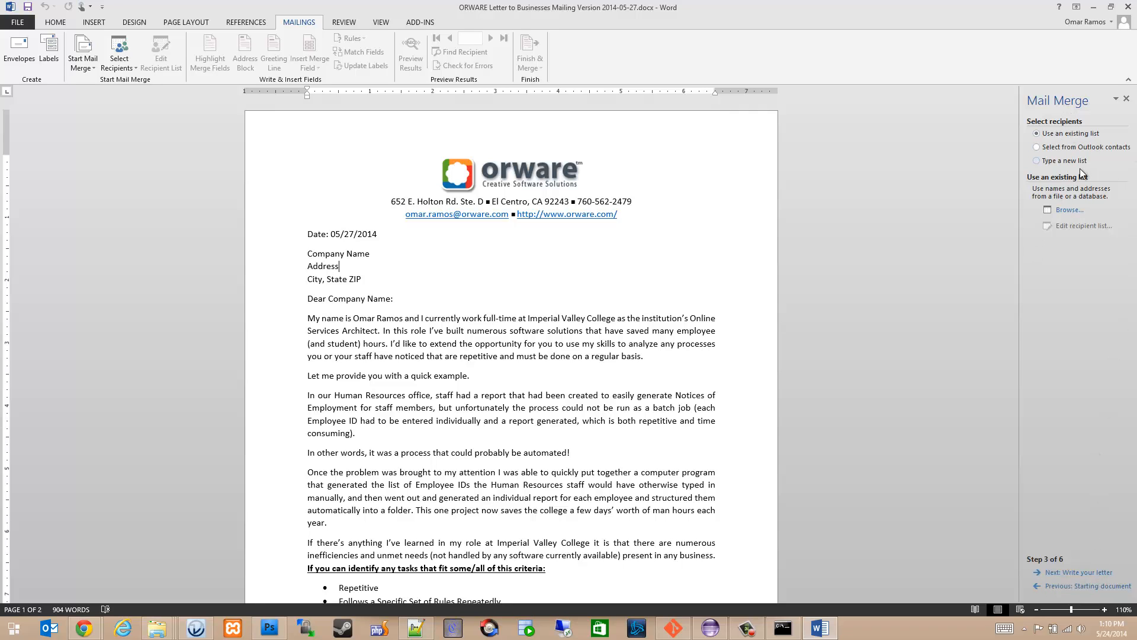
- Load businesses.csv from C:\xampp\htdocs\chambers as the existing recipient list, using Unicode (UTF-8) encoding
{"action": "left_click", "coordinate": [1072, 209]}
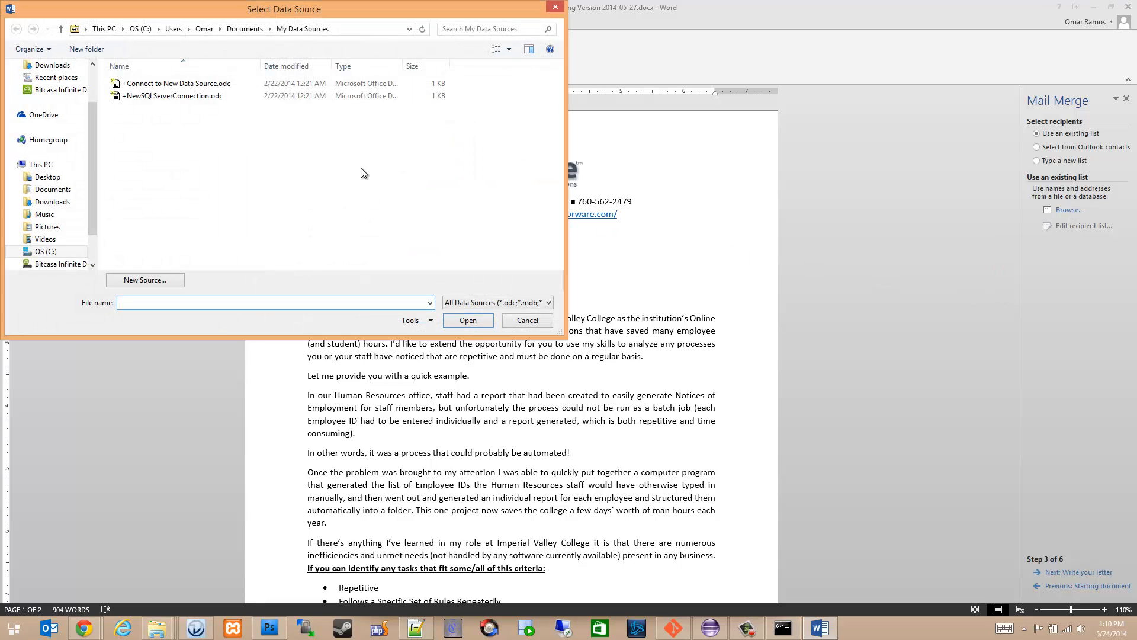
{"action": "left_click", "coordinate": [140, 29]}
{"action": "scroll", "coordinate": [132, 218], "scroll_direction": "down", "scroll_amount": 3}
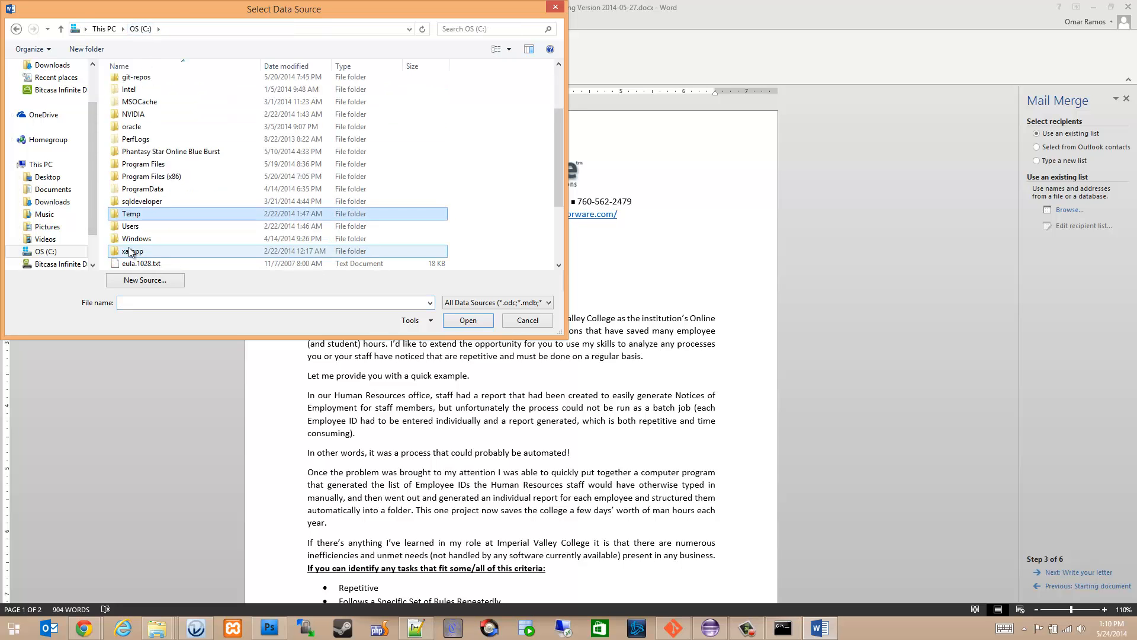
{"action": "double_click", "coordinate": [132, 216]}
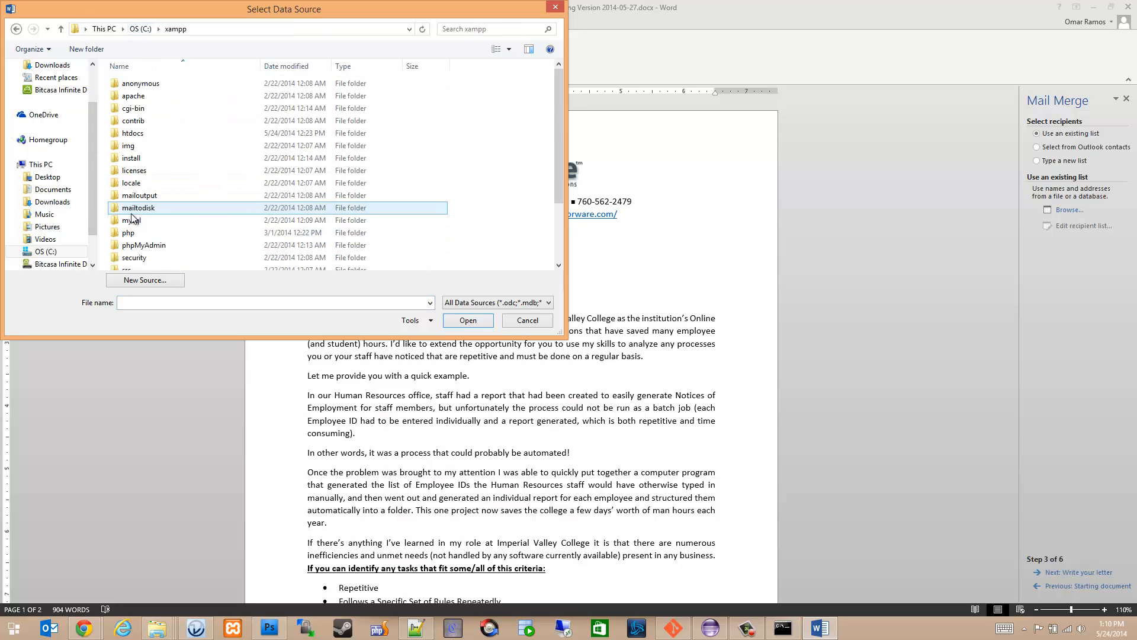
{"action": "double_click", "coordinate": [147, 126]}
{"action": "double_click", "coordinate": [151, 87]}
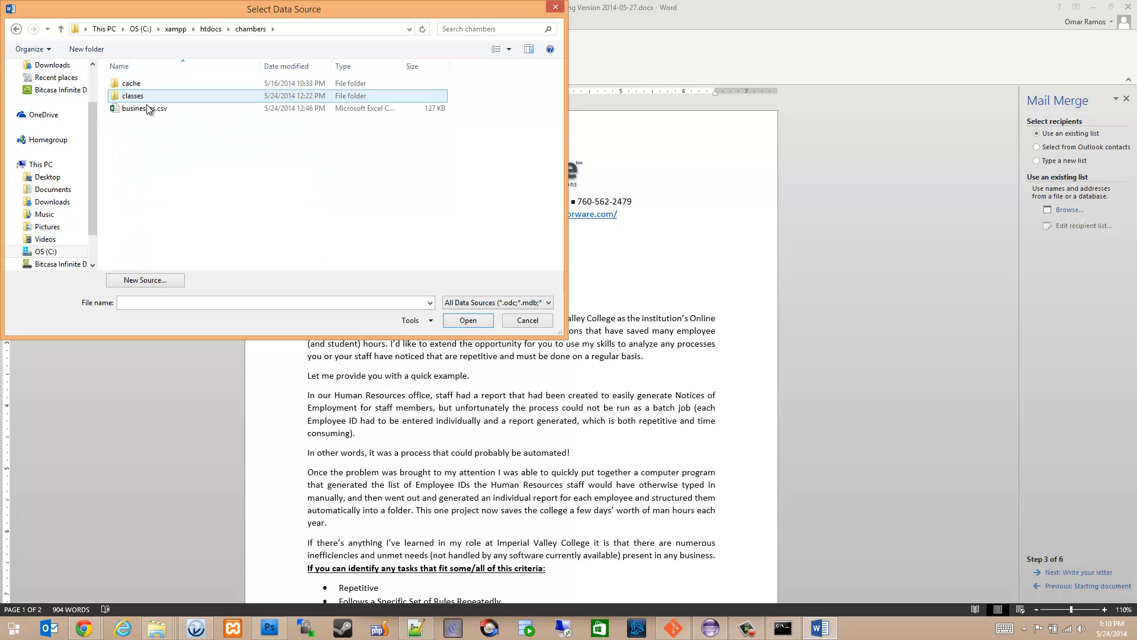
{"action": "left_click", "coordinate": [150, 113]}
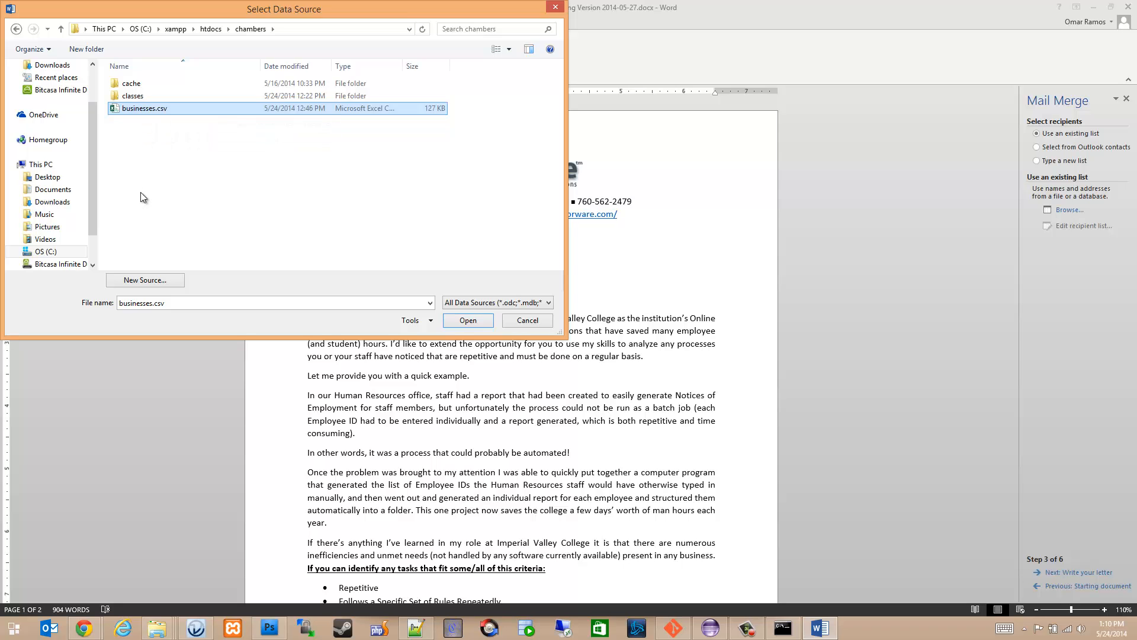
{"action": "left_click", "coordinate": [173, 101], "text": "ctrl"}
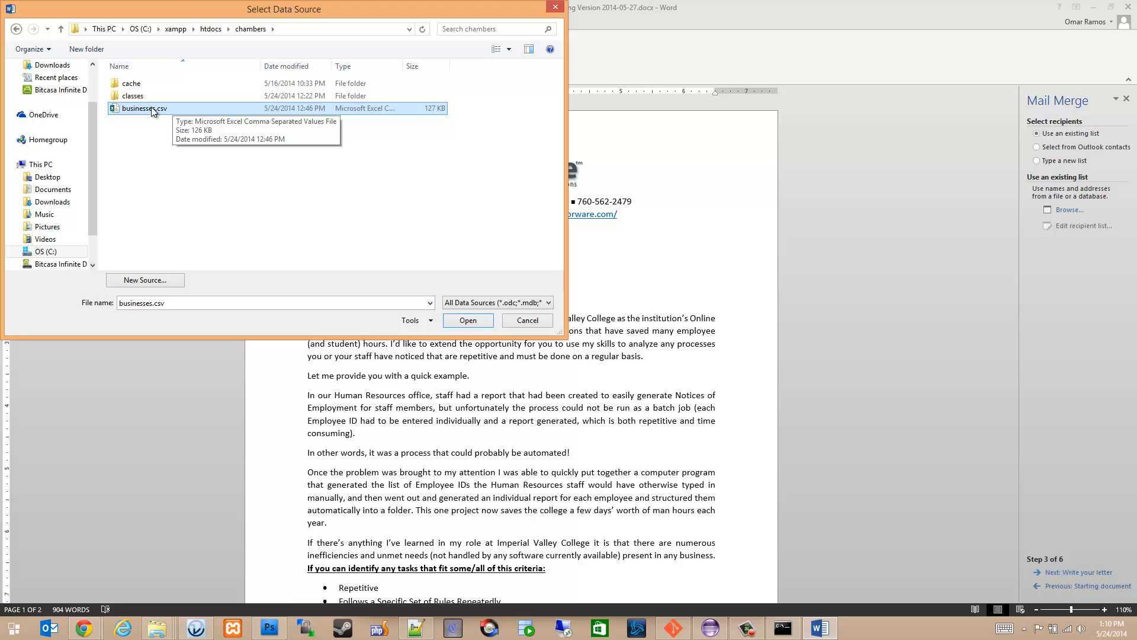
{"action": "double_click", "coordinate": [151, 107]}
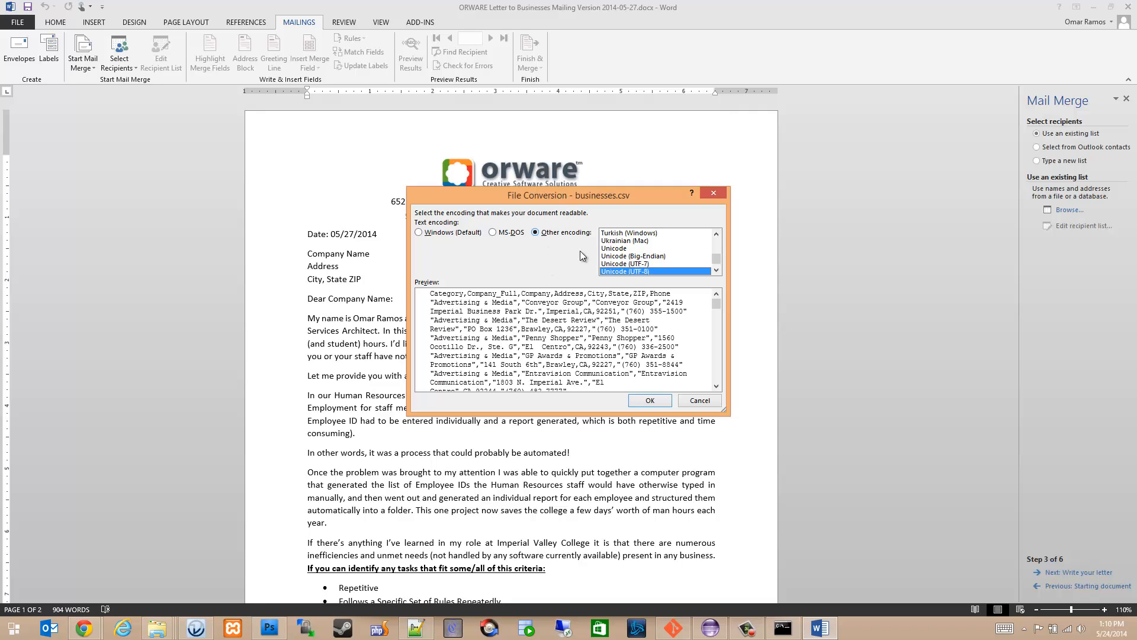
{"action": "left_click", "coordinate": [652, 400]}
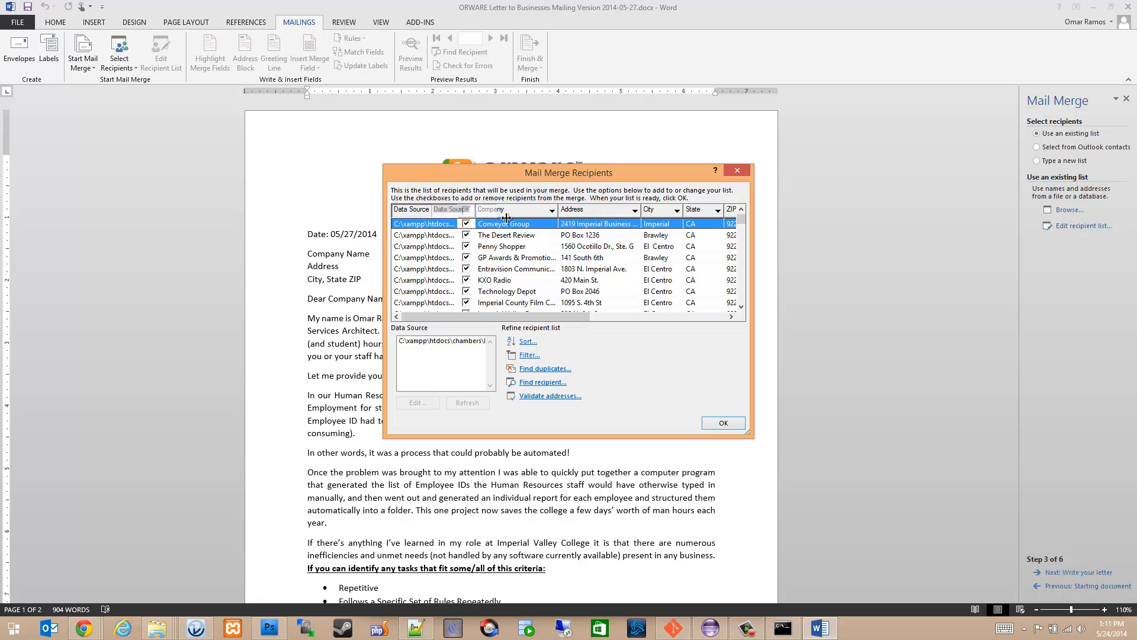
- Examine the recipient list's data source, address, Category and Company_Full columns across the different business categories
{"action": "double_click", "coordinate": [458, 215]}
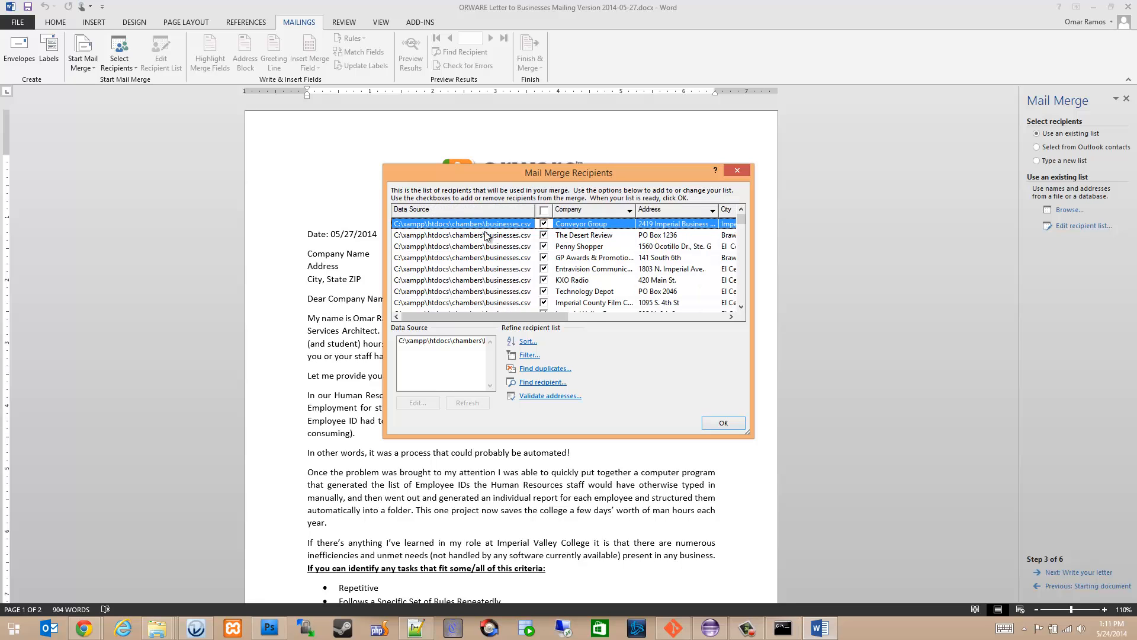
{"action": "left_click_drag", "start_coordinate": [536, 209], "coordinate": [449, 210]}
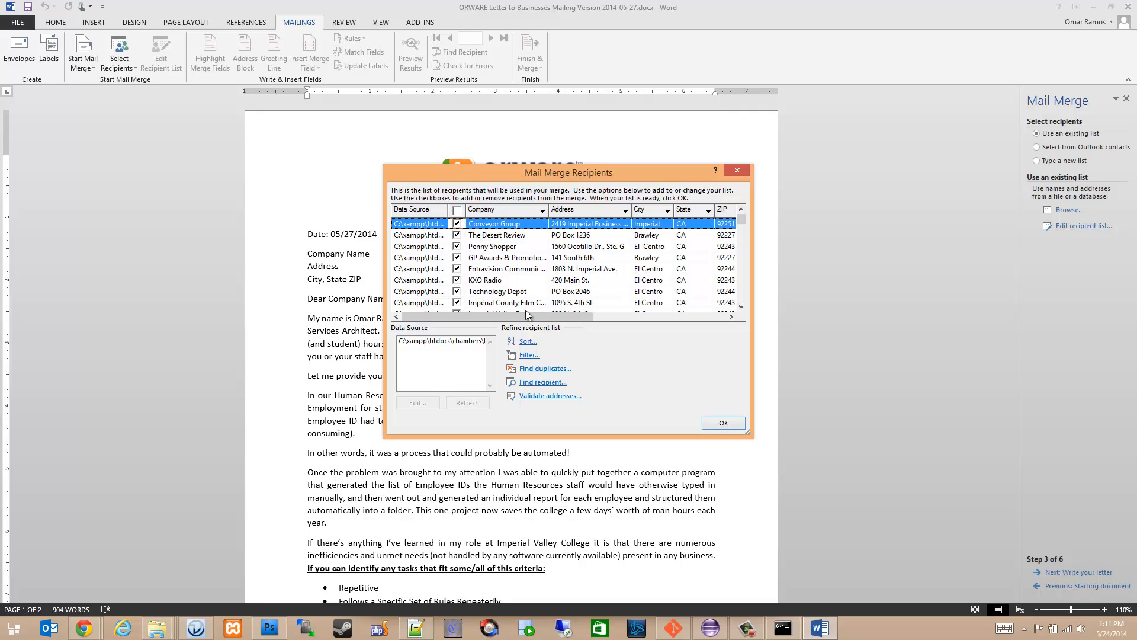
{"action": "left_click_drag", "start_coordinate": [573, 322], "coordinate": [709, 322]}
{"action": "scroll", "coordinate": [640, 276], "scroll_direction": "down", "scroll_amount": 4}
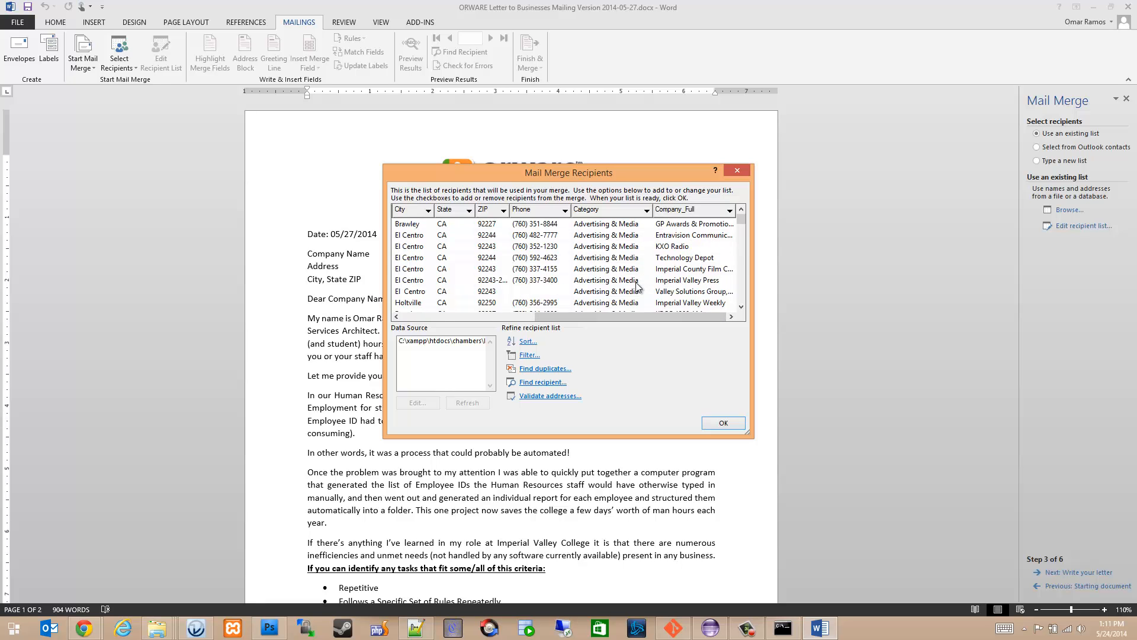
{"action": "scroll", "coordinate": [638, 286], "scroll_direction": "down", "scroll_amount": 4}
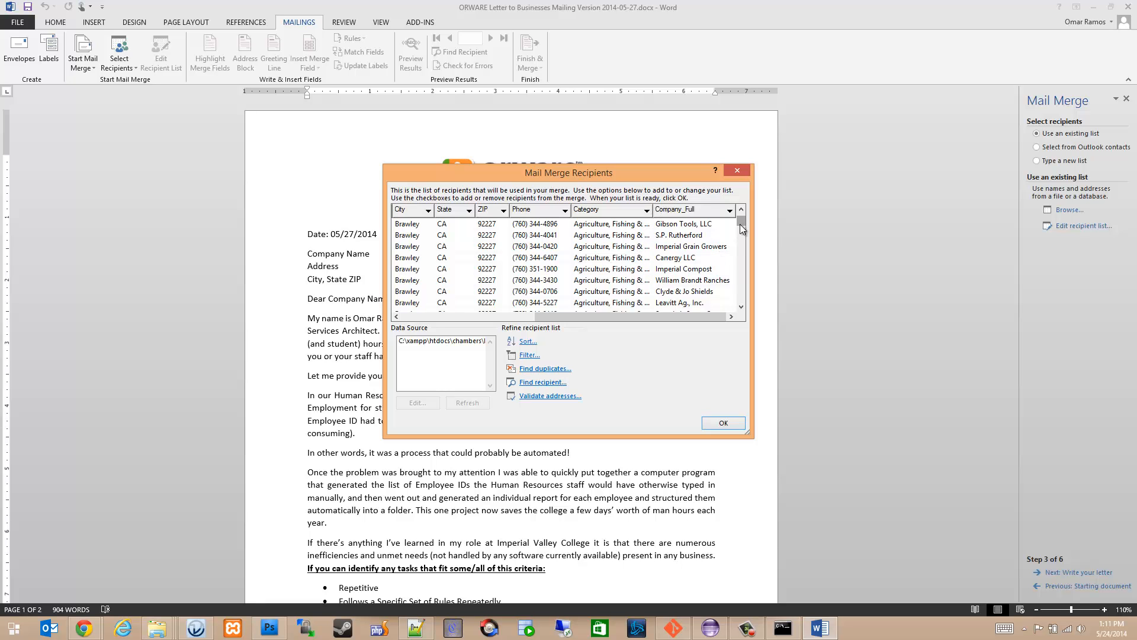
{"action": "mouse_move", "coordinate": [742, 222]}
{"action": "left_mouse_down"}
{"action": "mouse_move", "coordinate": [742, 304]}
{"action": "mouse_move", "coordinate": [745, 212]}
{"action": "left_mouse_up"}
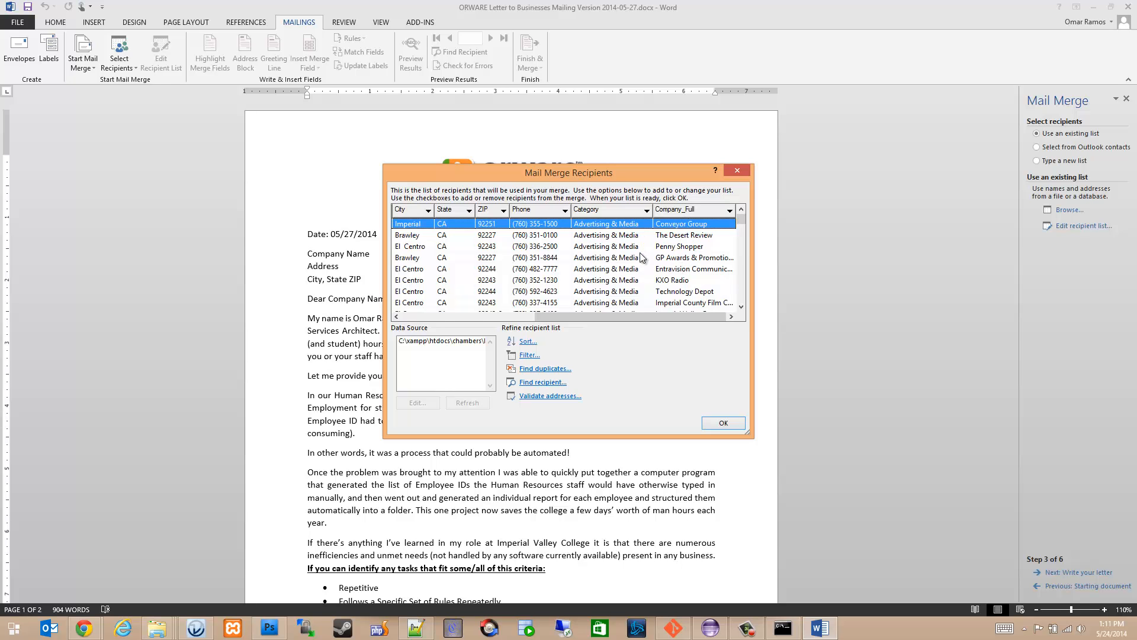
{"action": "scroll", "coordinate": [625, 268], "scroll_direction": "down", "scroll_amount": 5}
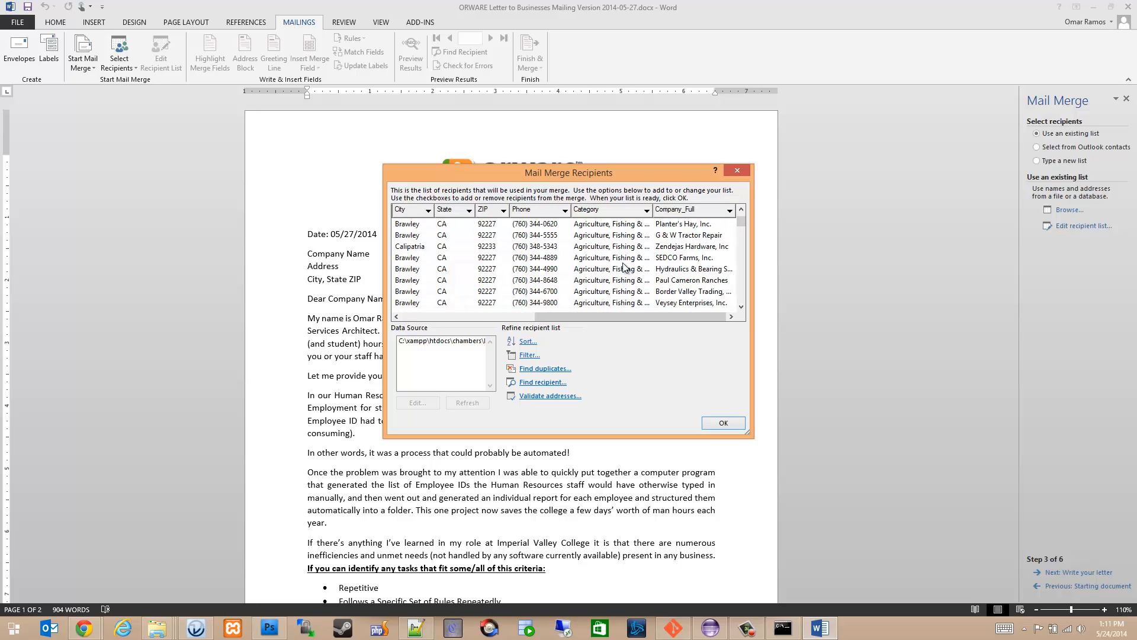
{"action": "scroll", "coordinate": [625, 268], "scroll_direction": "down", "scroll_amount": 5}
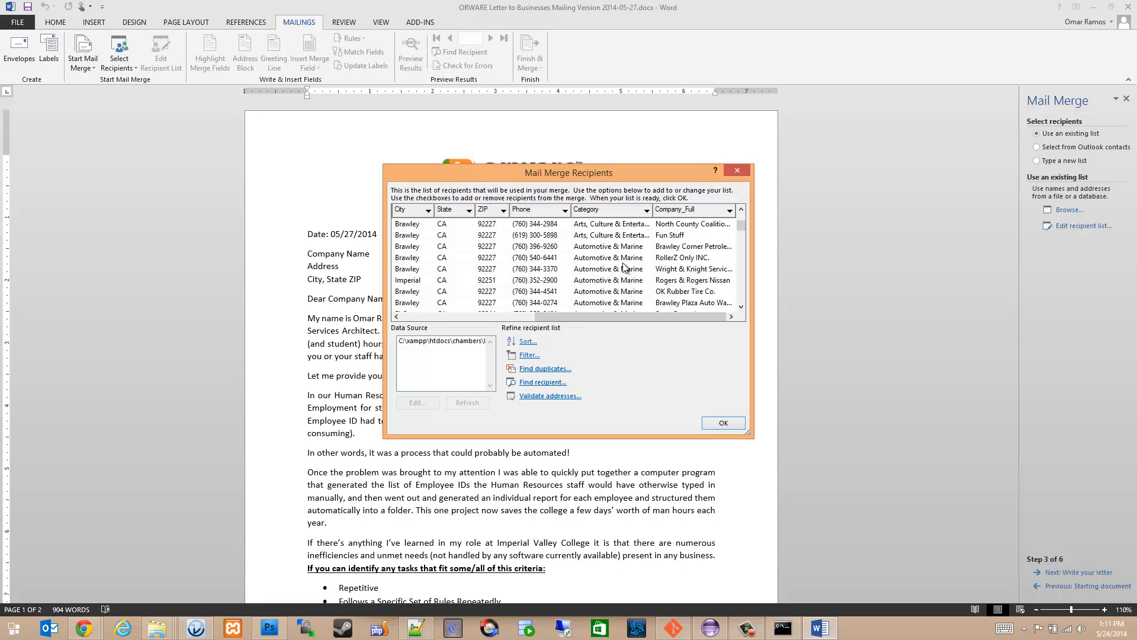
{"action": "scroll", "coordinate": [625, 268], "scroll_direction": "down", "scroll_amount": 5}
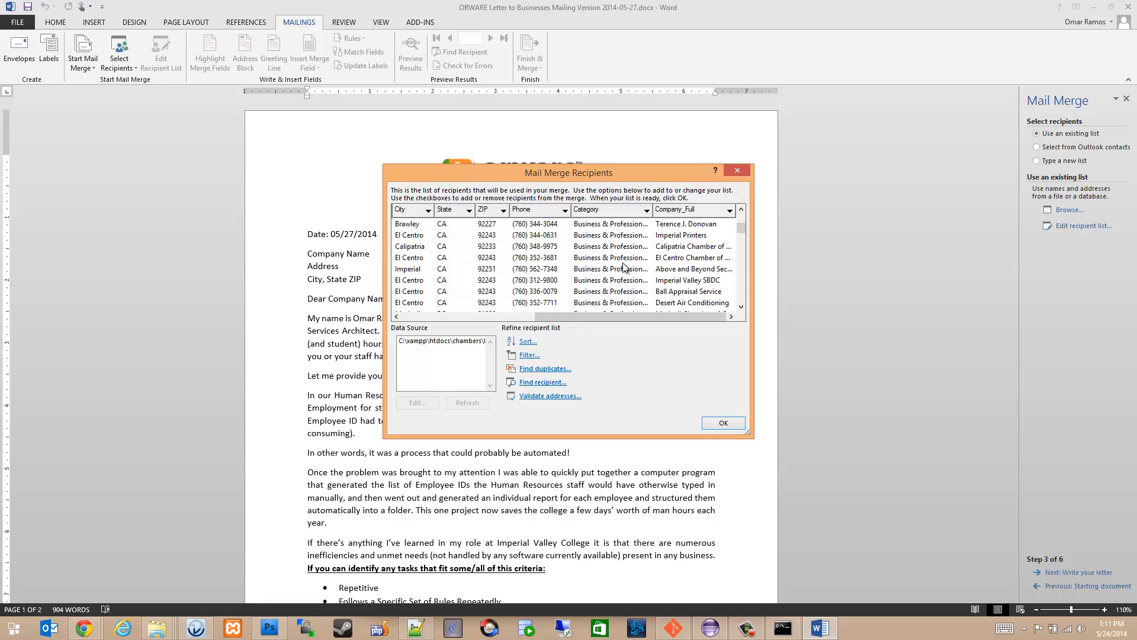
{"action": "scroll", "coordinate": [625, 268], "scroll_direction": "down", "scroll_amount": 10}
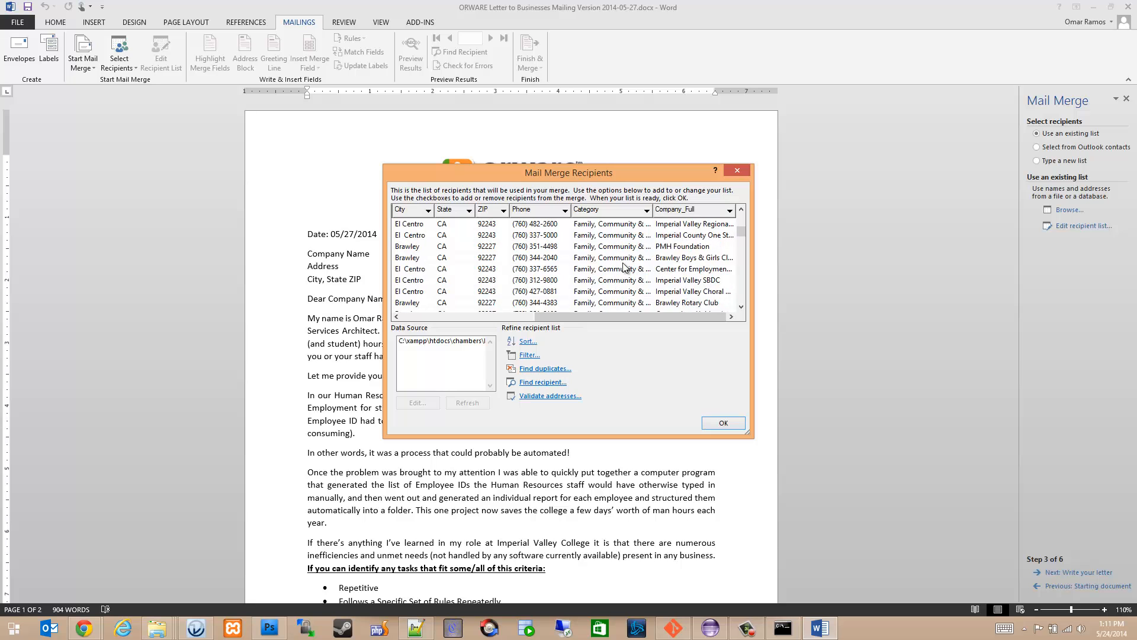
{"action": "scroll", "coordinate": [623, 268], "scroll_direction": "down", "scroll_amount": 6}
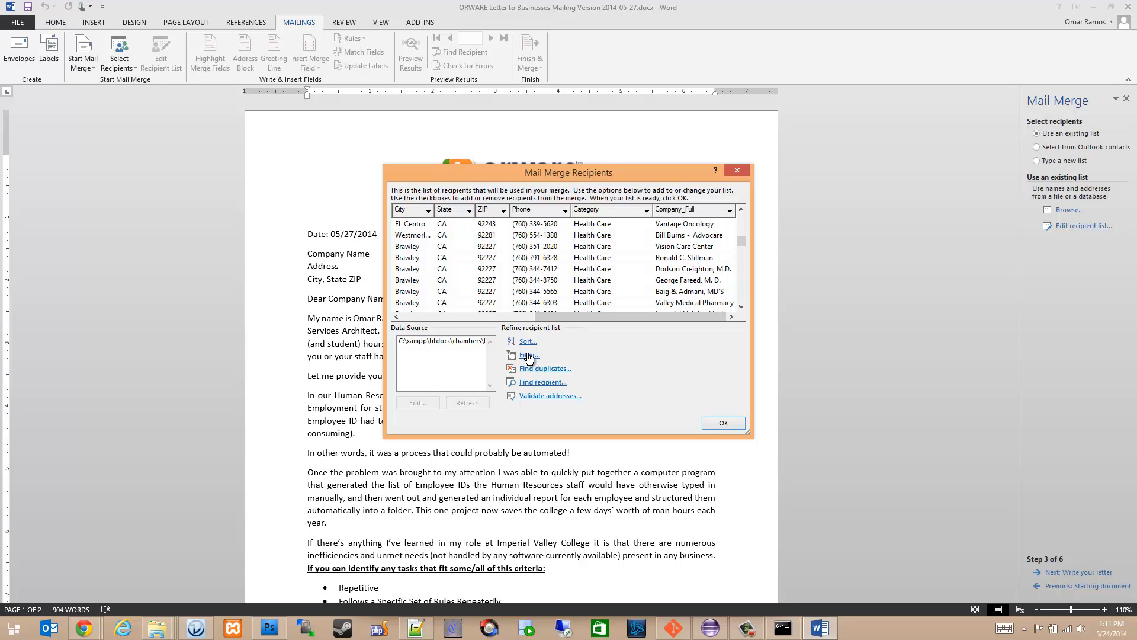
- Filter the mail merge recipients to records whose Category is equal to Health Care
{"action": "left_click", "coordinate": [529, 357]}
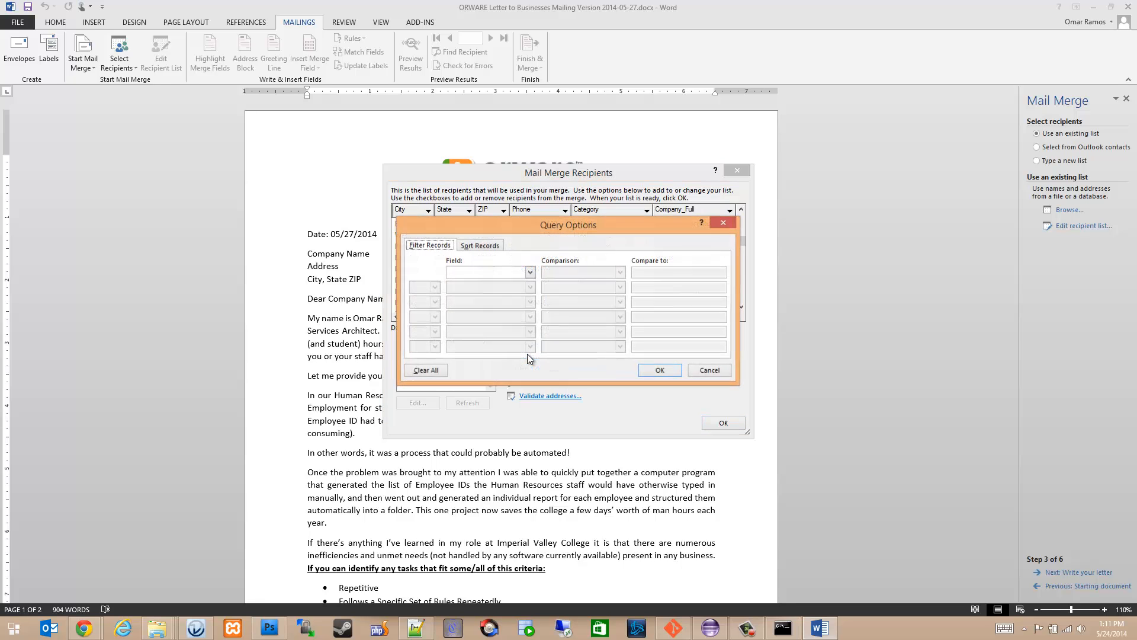
{"action": "left_click", "coordinate": [479, 274]}
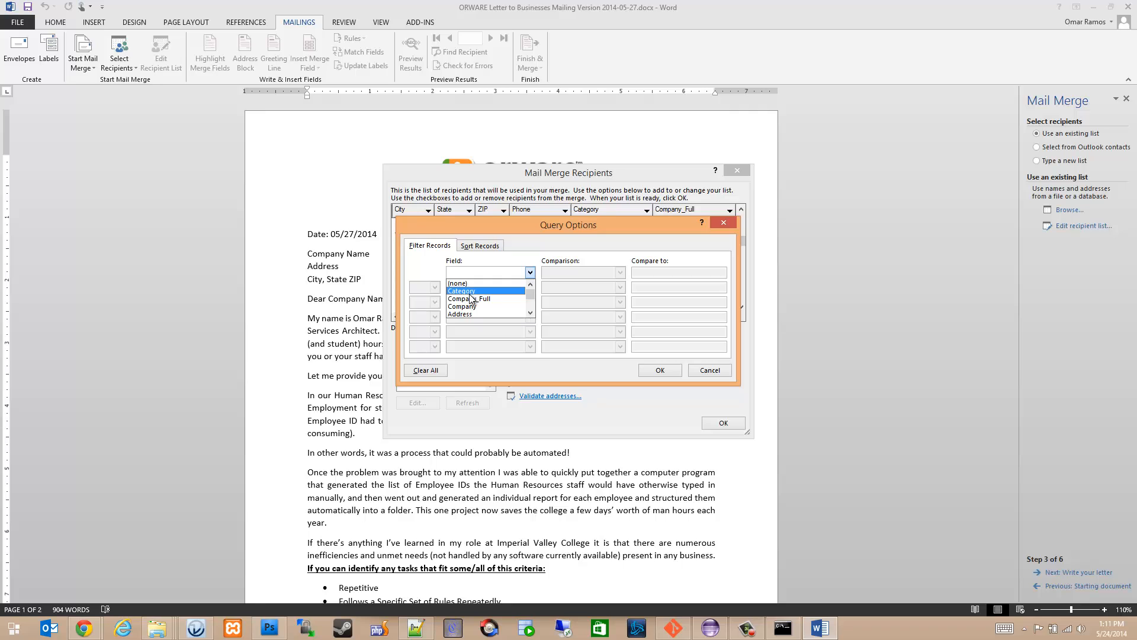
{"action": "left_click", "coordinate": [471, 292]}
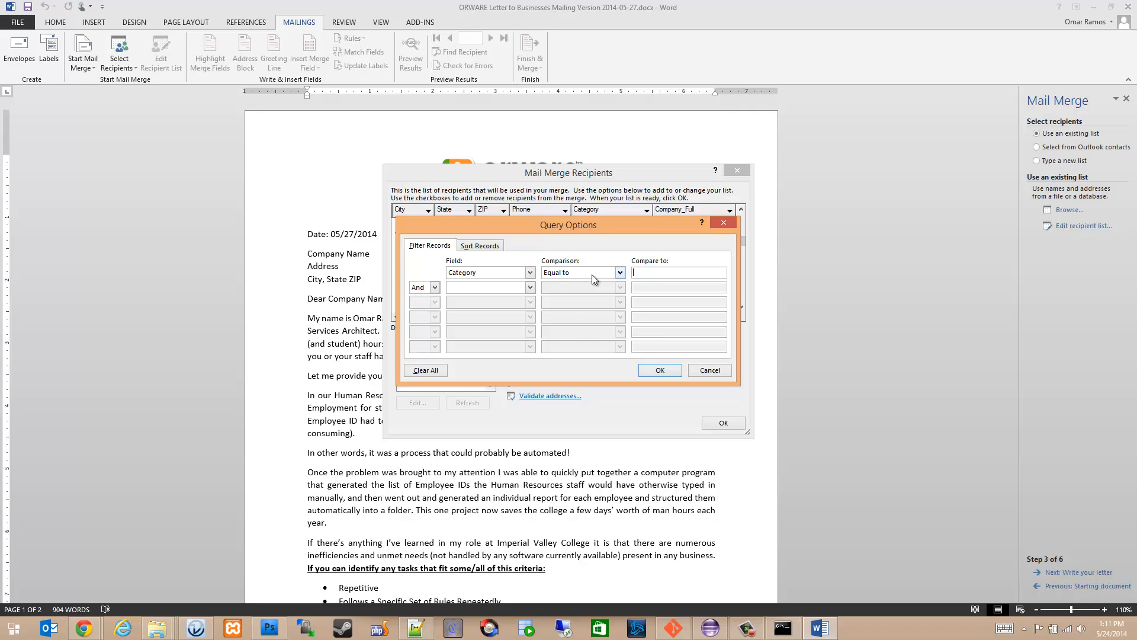
{"action": "type", "text": "Health Care"}
{"action": "left_click", "coordinate": [662, 370]}
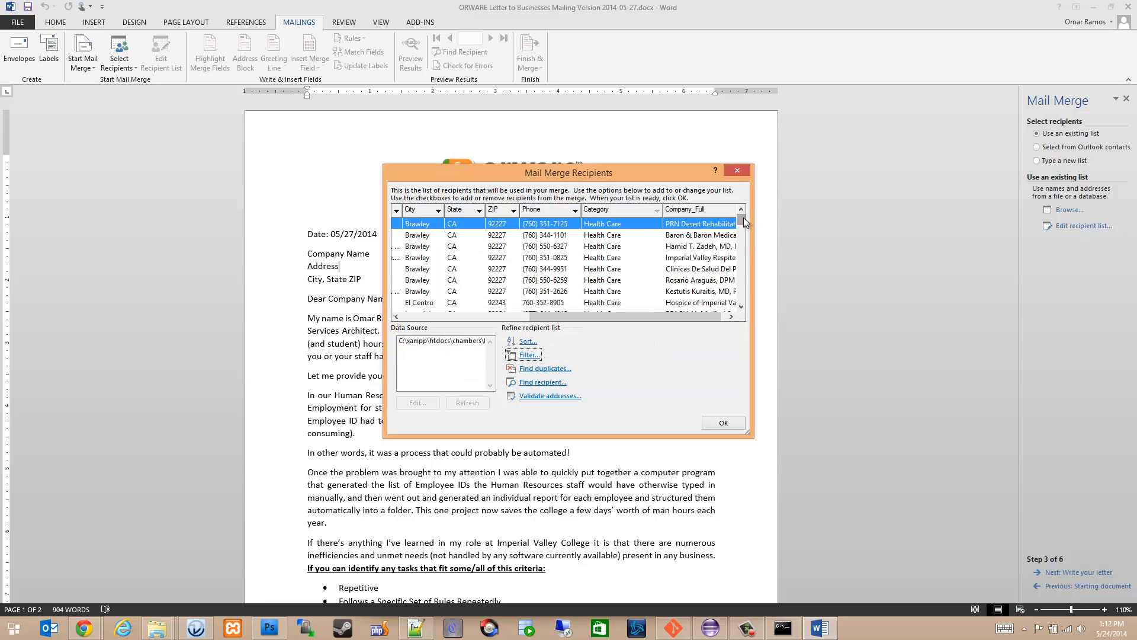
{"action": "mouse_move", "coordinate": [744, 218]}
{"action": "left_mouse_down"}
{"action": "mouse_move", "coordinate": [740, 292]}
{"action": "mouse_move", "coordinate": [741, 221]}
{"action": "left_mouse_up"}
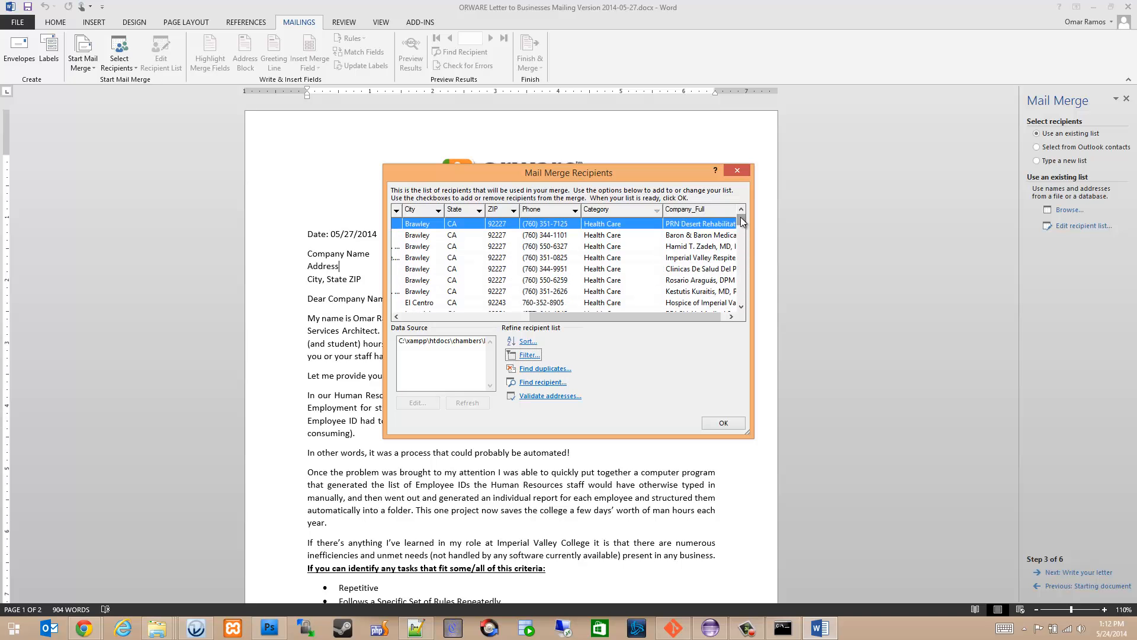
- Sort the mail merge recipients by Company_Full in ascending order
{"action": "left_click", "coordinate": [528, 355]}
{"action": "left_click", "coordinate": [481, 245]}
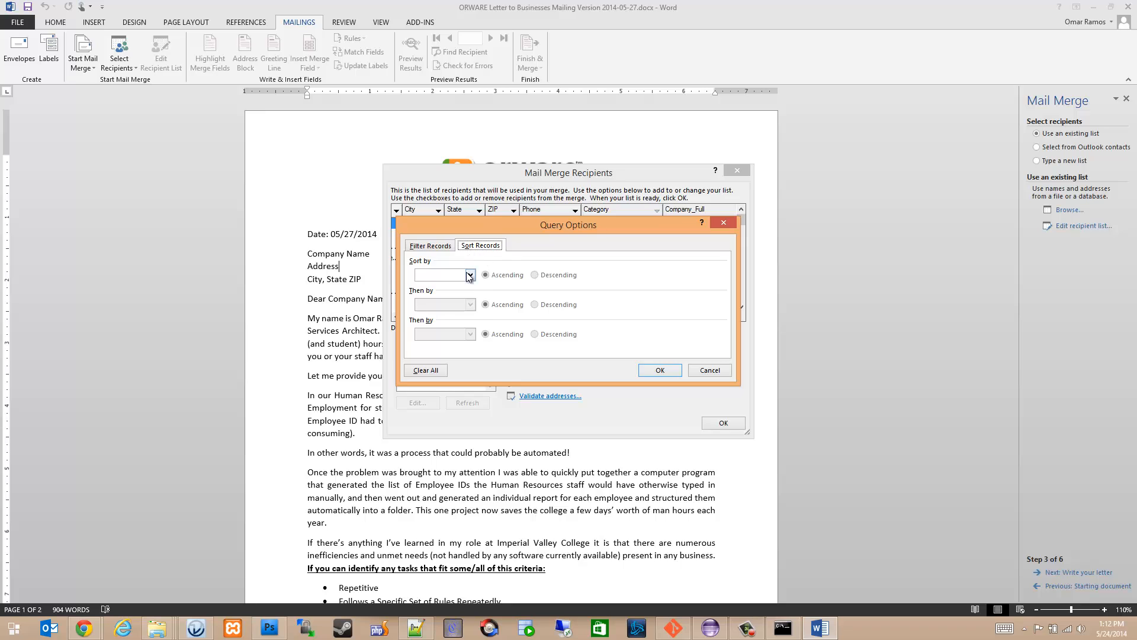
{"action": "left_click", "coordinate": [469, 275]}
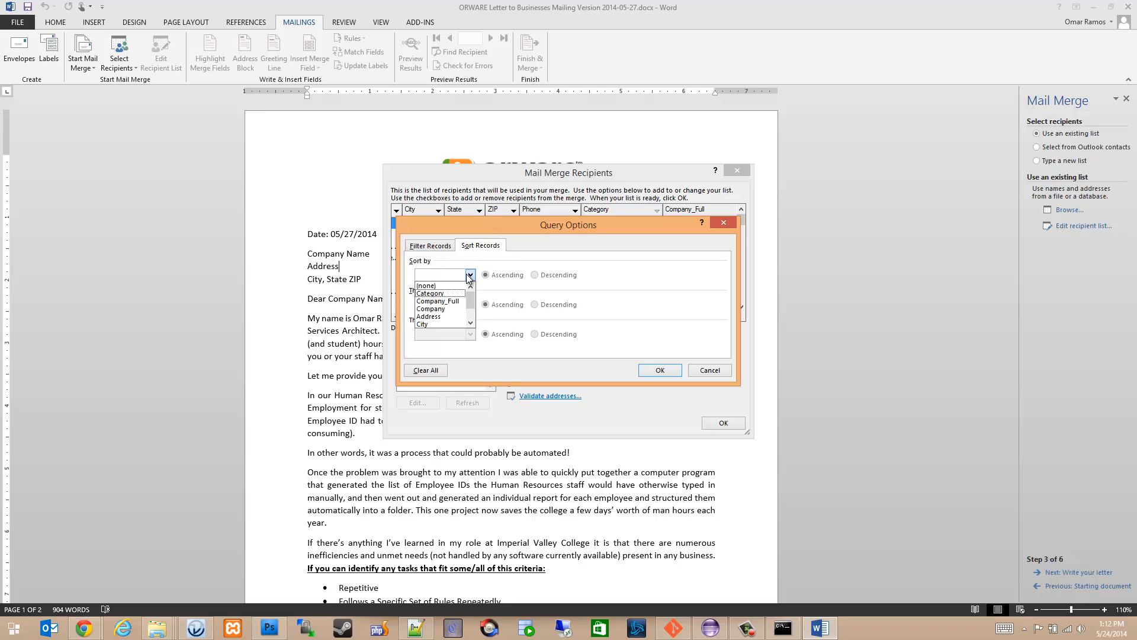
{"action": "left_click", "coordinate": [452, 302]}
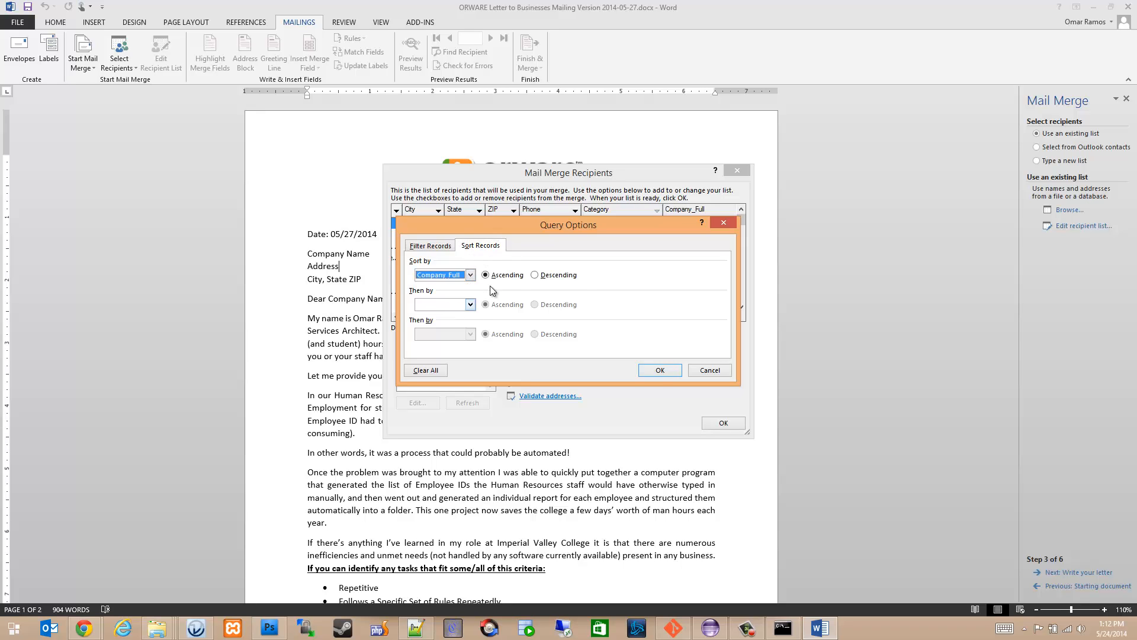
{"action": "left_click", "coordinate": [659, 371]}
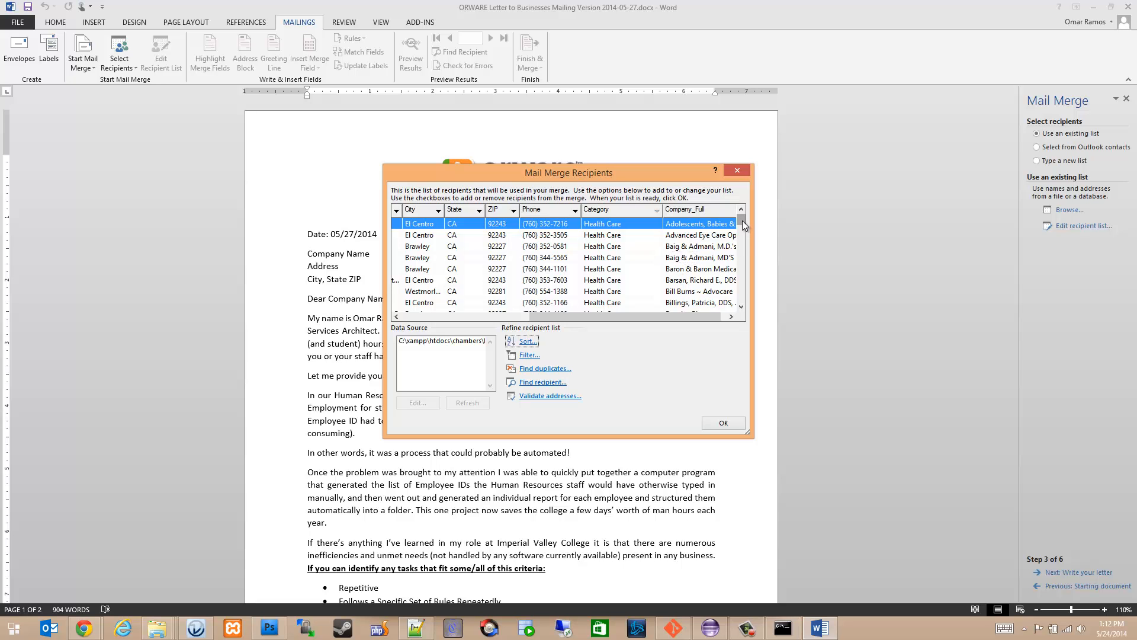
- Check the sorted Company_Full entries, accept the recipient list, and advance the wizard to writing the letter
{"action": "left_click_drag", "start_coordinate": [742, 222], "coordinate": [743, 301]}
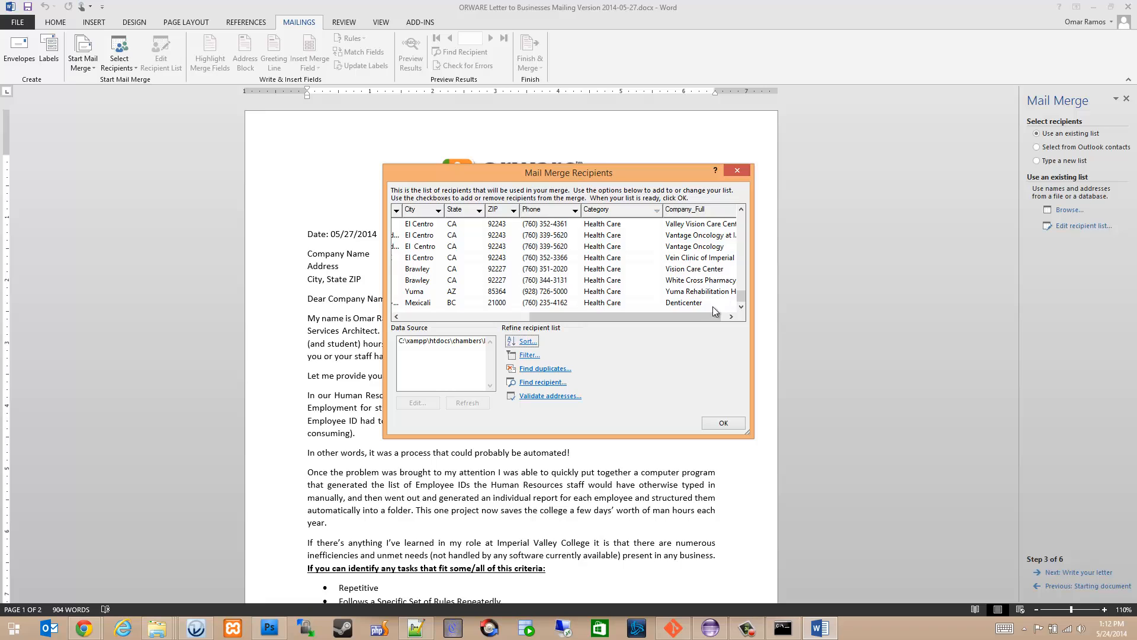
{"action": "left_click_drag", "start_coordinate": [701, 314], "coordinate": [723, 314]}
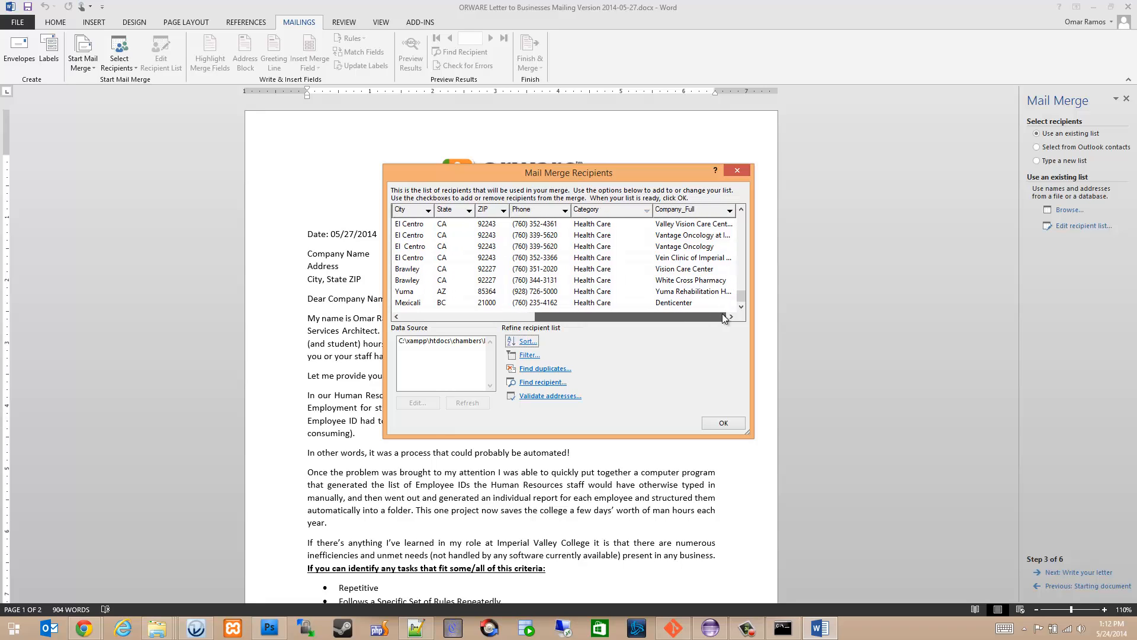
{"action": "left_click", "coordinate": [670, 301]}
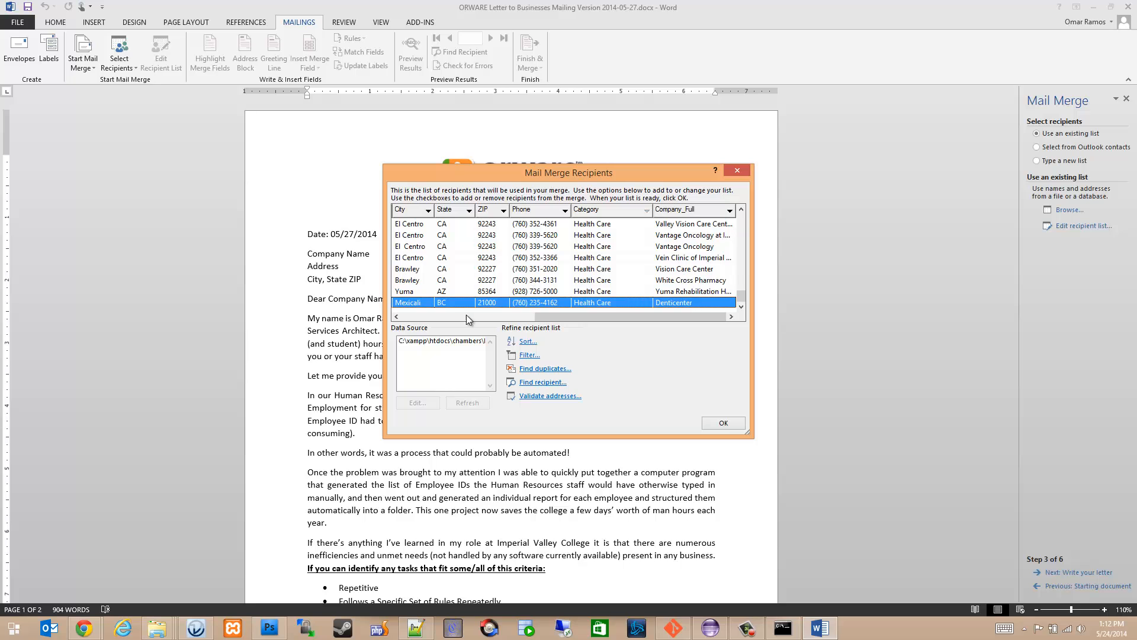
{"action": "scroll", "coordinate": [706, 296], "scroll_direction": "up", "scroll_amount": 5}
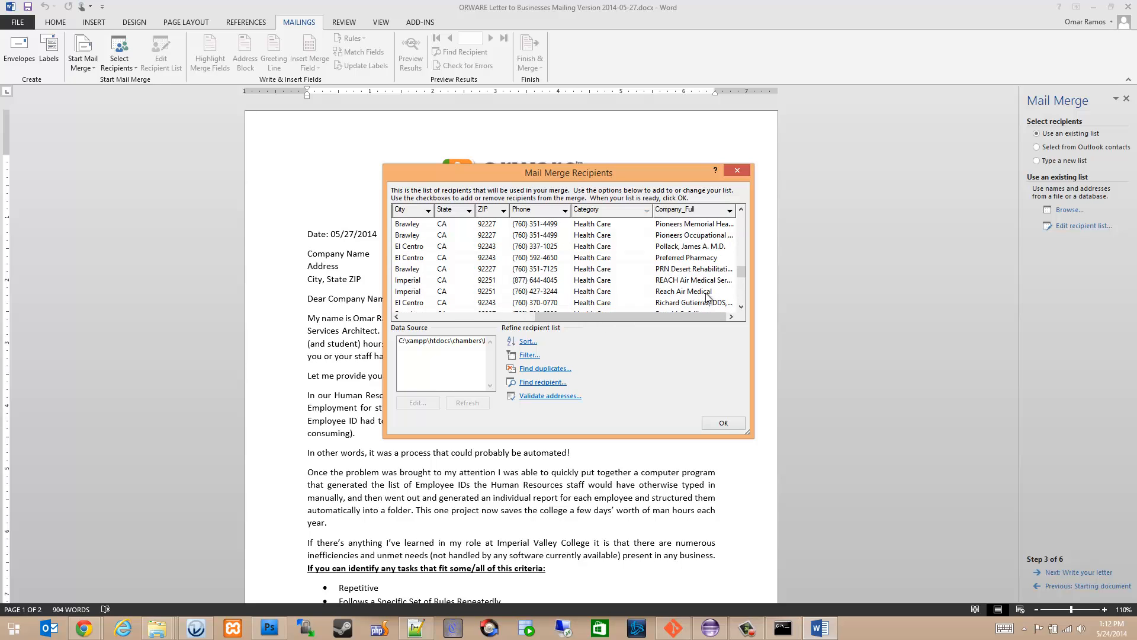
{"action": "scroll", "coordinate": [707, 296], "scroll_direction": "down", "scroll_amount": 3}
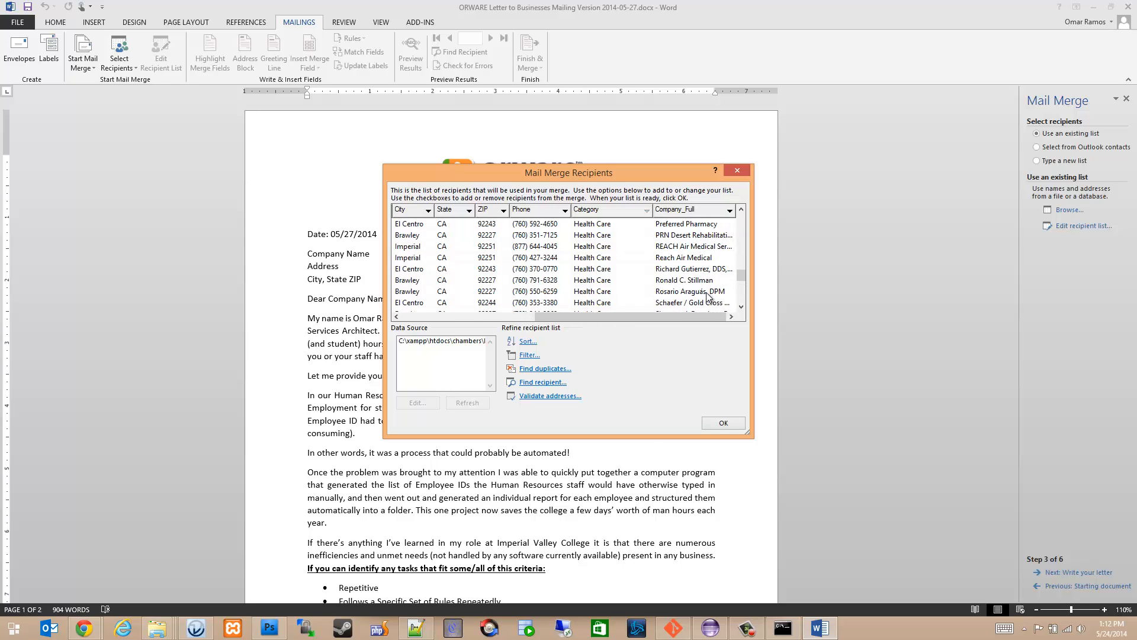
{"action": "scroll", "coordinate": [709, 296], "scroll_direction": "up", "scroll_amount": 10}
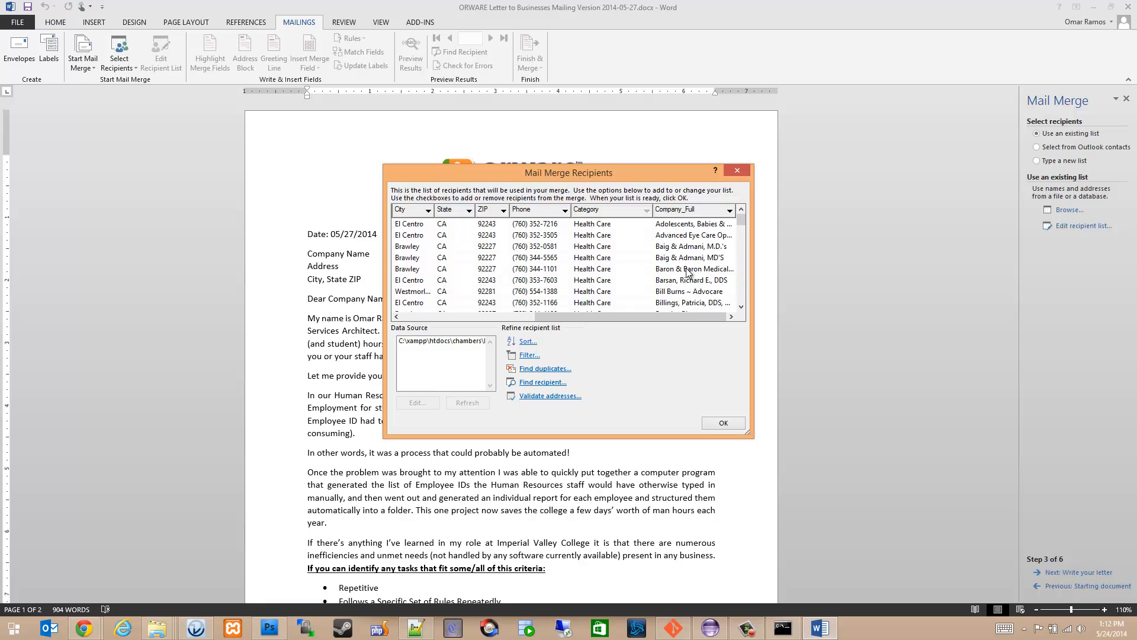
{"action": "left_click", "coordinate": [724, 422]}
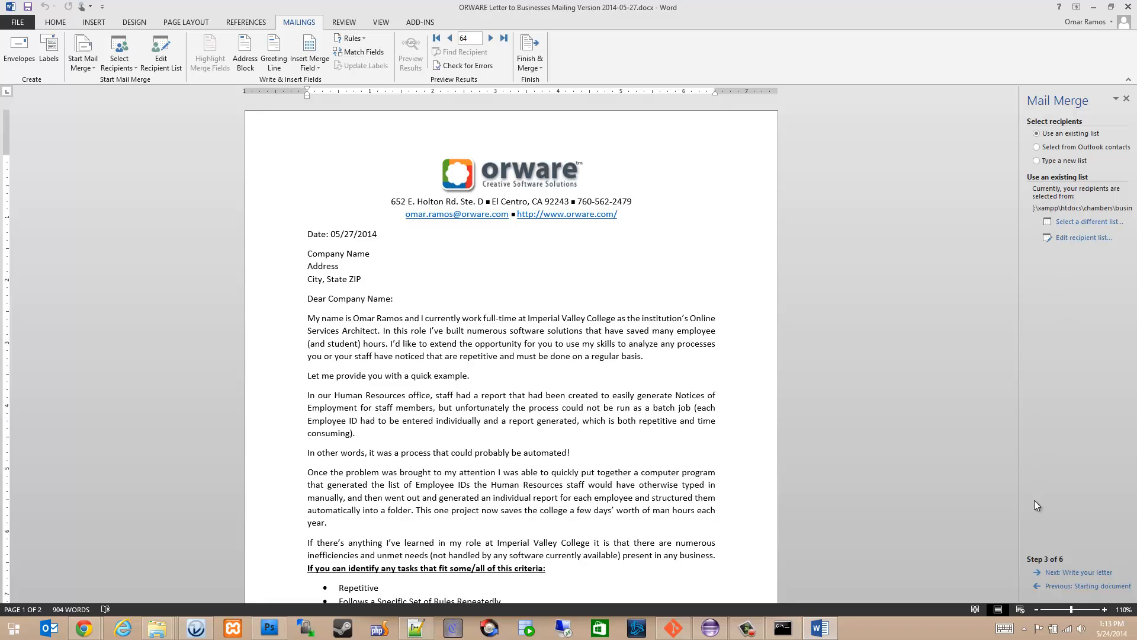
{"action": "left_click", "coordinate": [1063, 573]}
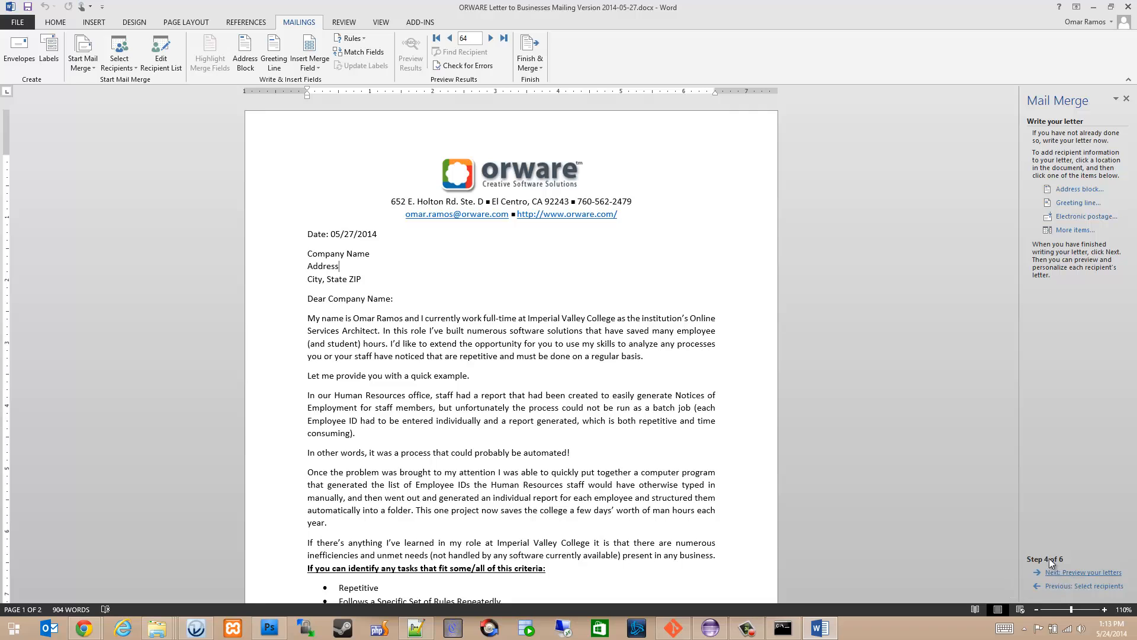
- Insert an address block with company name and postal address but no recipient's name, checking its preview and field matching
{"action": "left_click", "coordinate": [1077, 189]}
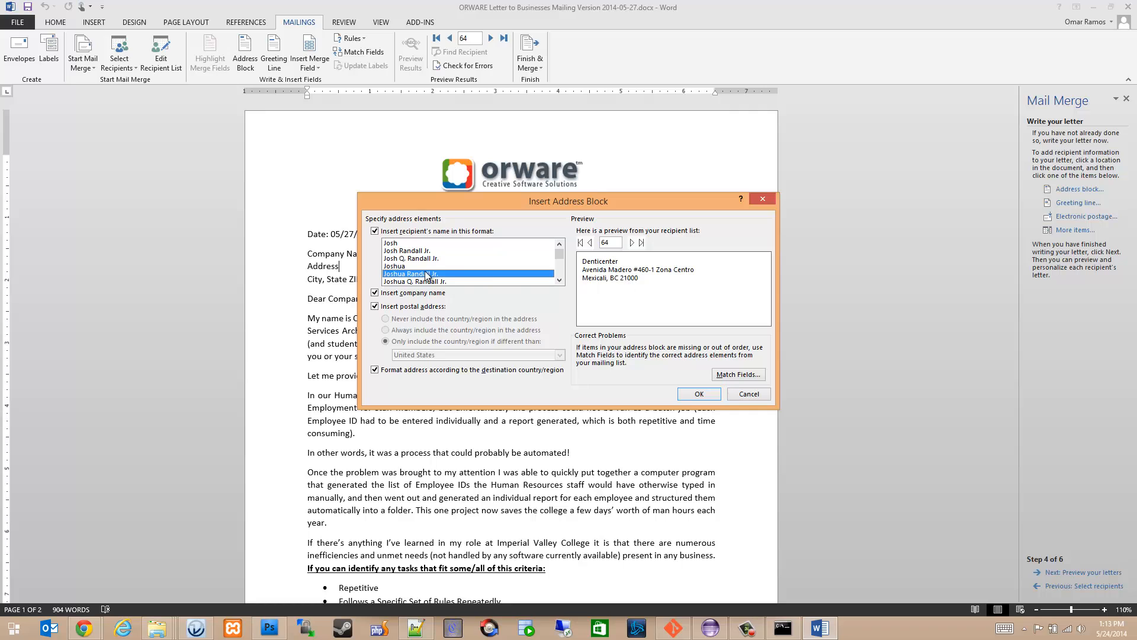
{"action": "left_click", "coordinate": [376, 231]}
{"action": "left_click", "coordinate": [375, 231]}
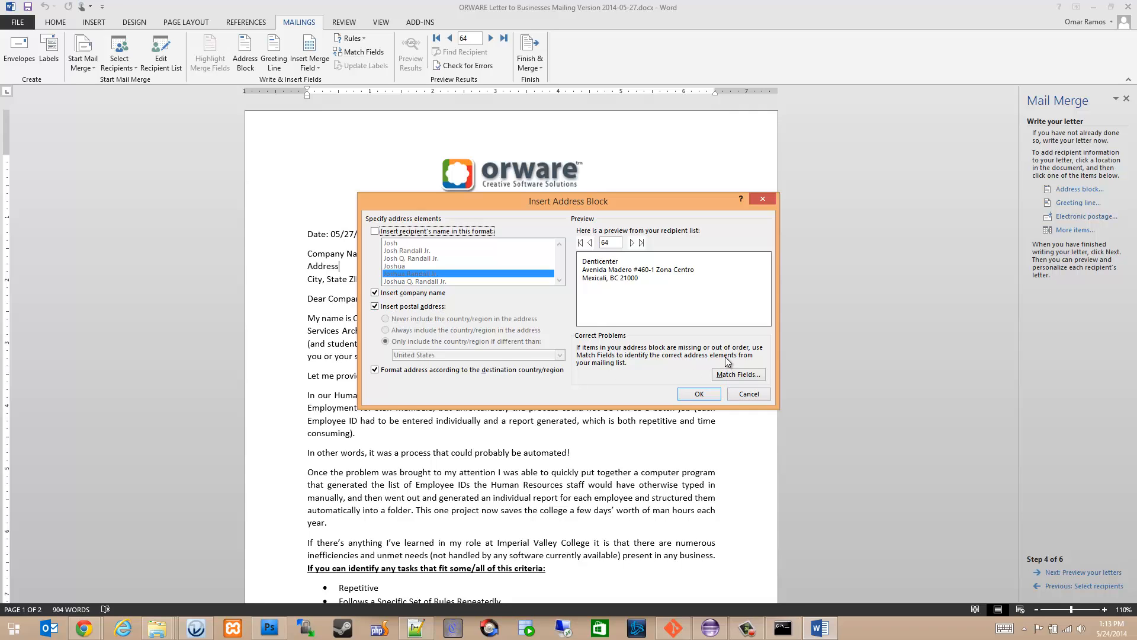
{"action": "left_click", "coordinate": [634, 242]}
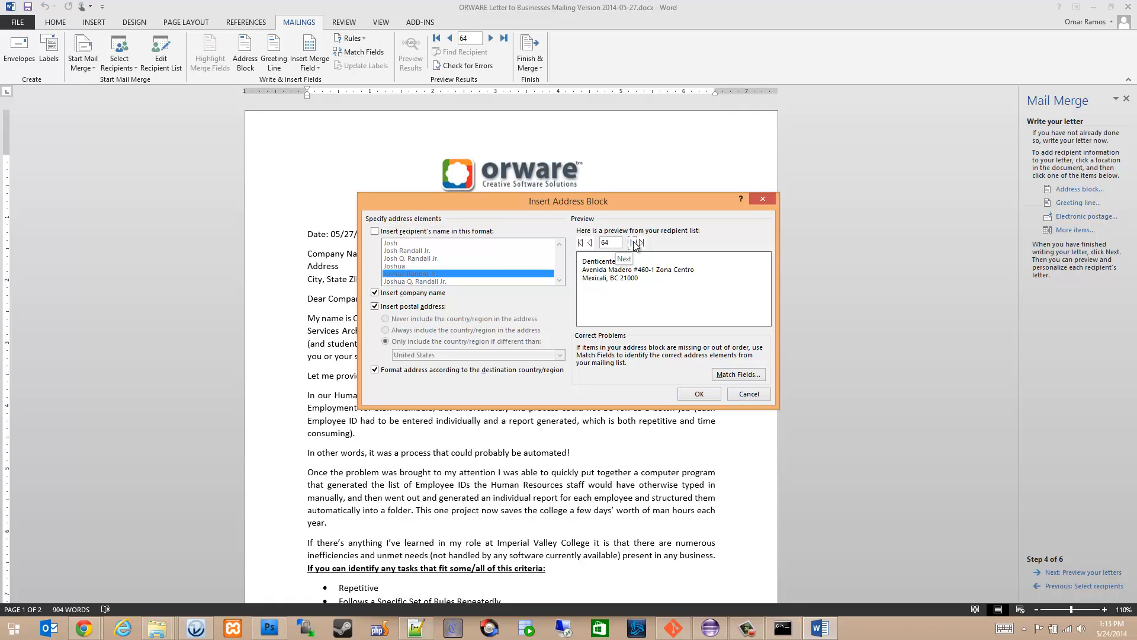
{"action": "left_click", "coordinate": [593, 245]}
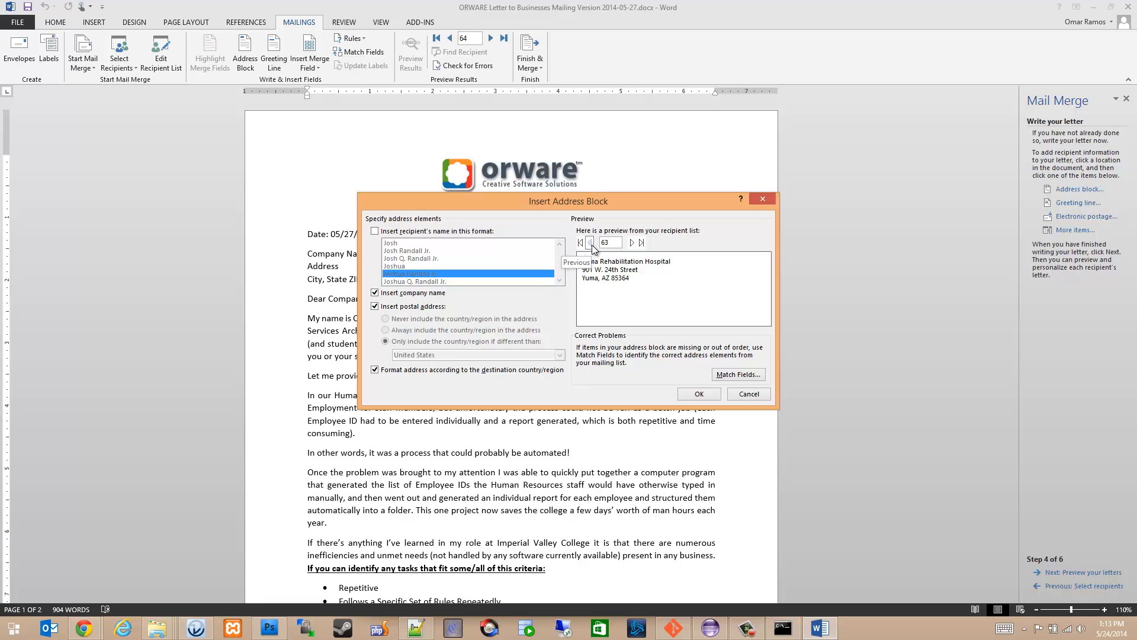
{"action": "left_click", "coordinate": [591, 243]}
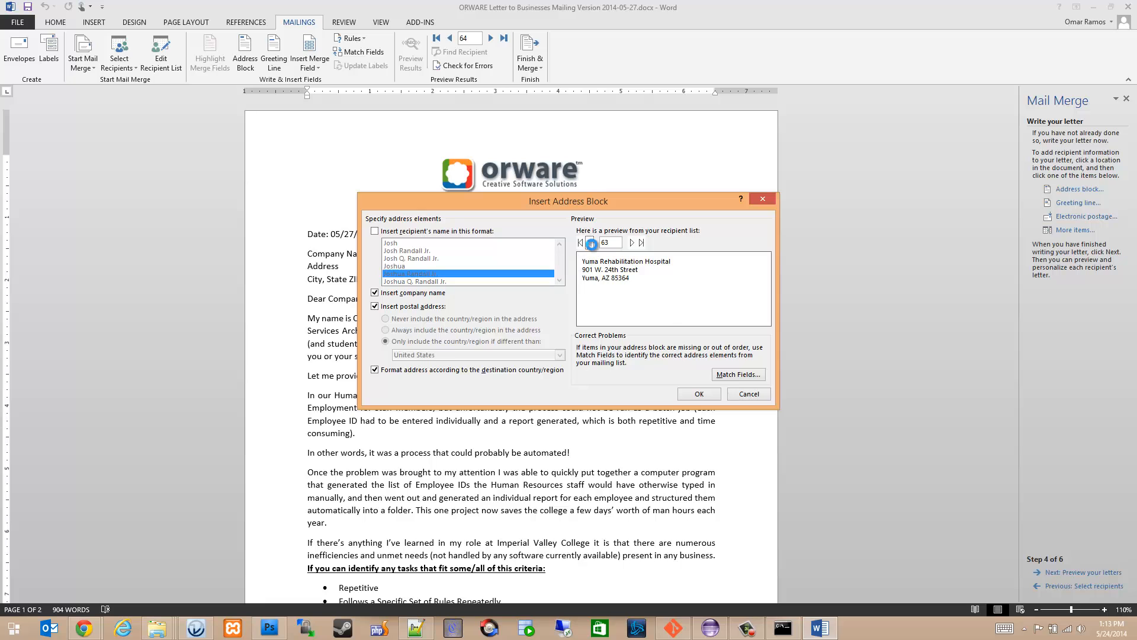
{"action": "left_click", "coordinate": [738, 374]}
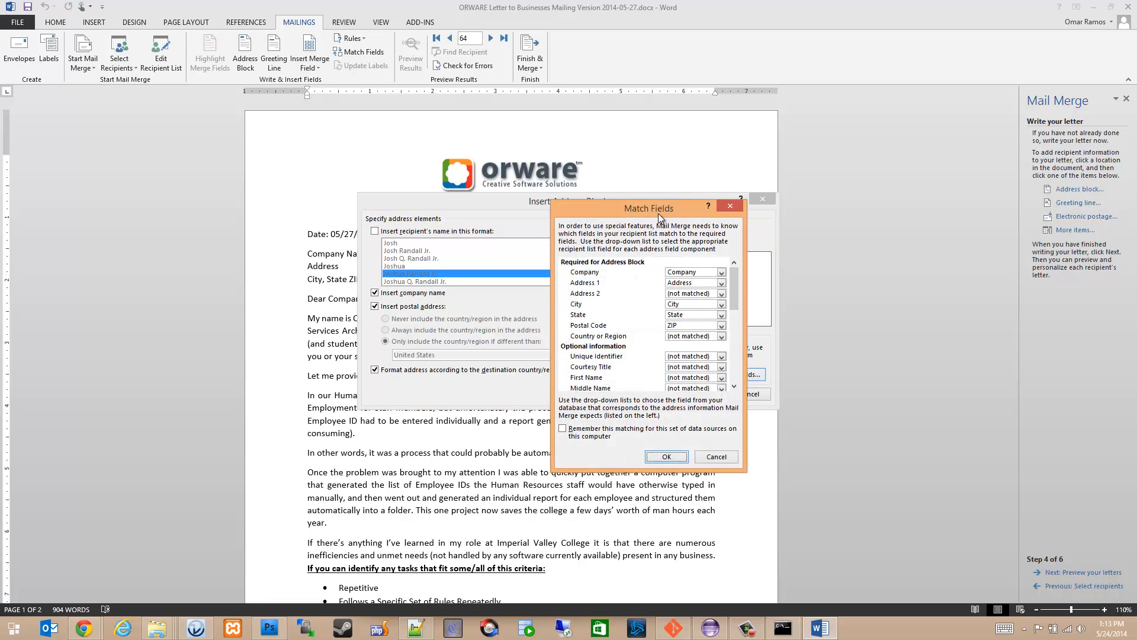
{"action": "left_click_drag", "start_coordinate": [659, 213], "coordinate": [315, 179]}
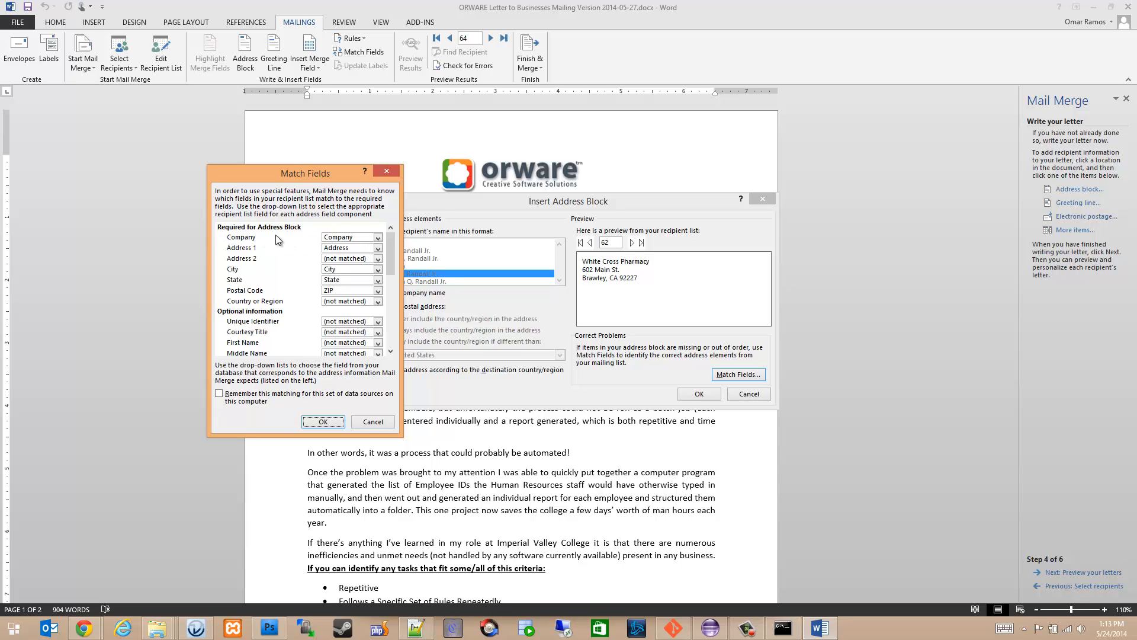
{"action": "left_click", "coordinate": [393, 173]}
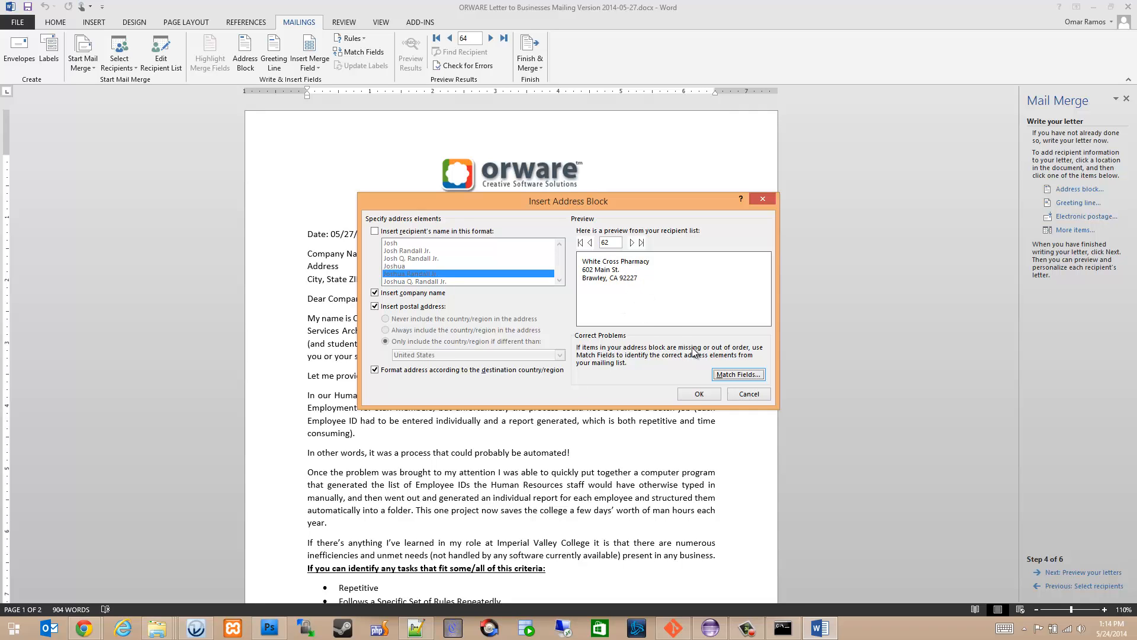
{"action": "left_click", "coordinate": [690, 392]}
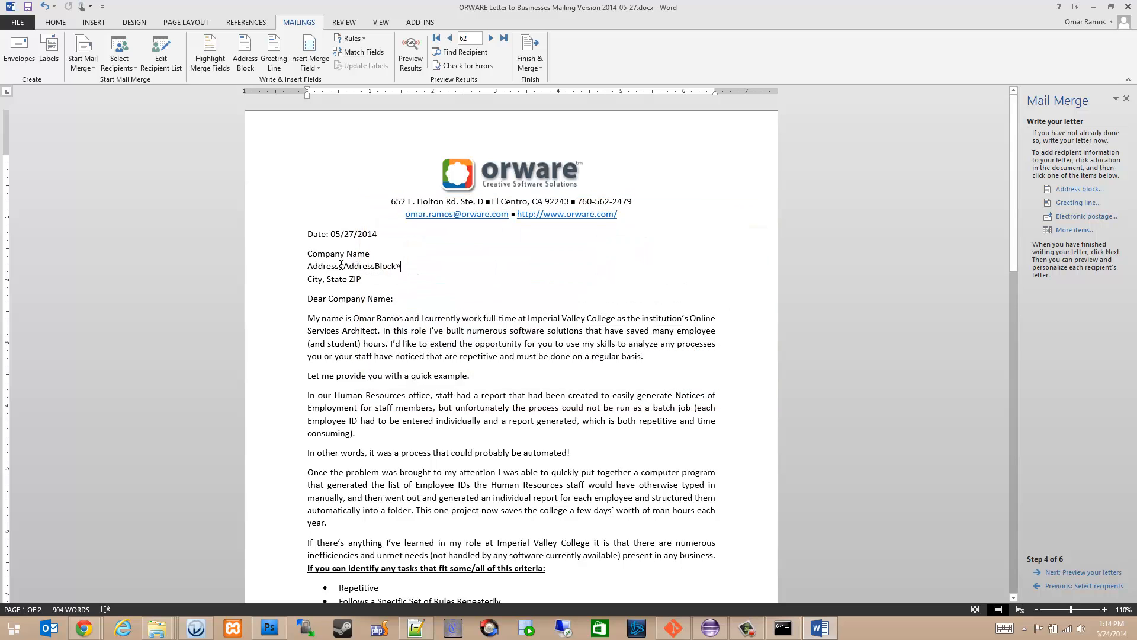
- Copy the AddressBlock field and remove it from the end of the Address placeholder line
{"action": "left_click", "coordinate": [365, 266]}
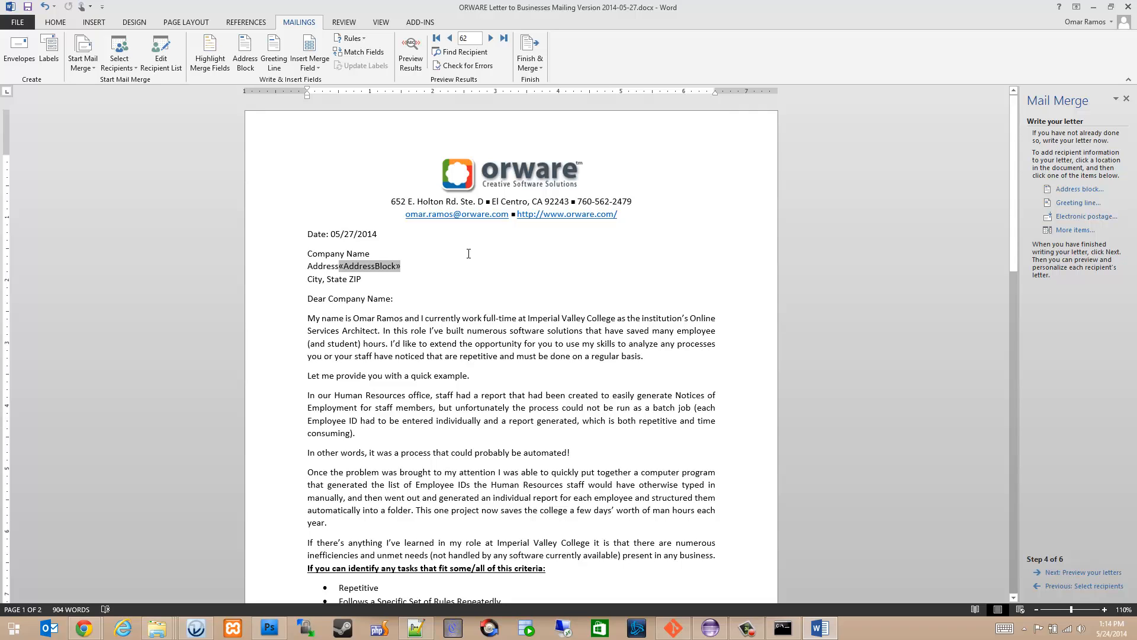
{"action": "key", "text": "shift+Right"}
{"action": "key", "text": "shift+Right"}
{"action": "key", "text": "shift+Right"}
{"action": "key", "text": "shift+Right"}
{"action": "key", "text": "shift+Right"}
{"action": "key", "text": "shift+Right"}
{"action": "key", "text": "shift+Right"}
{"action": "key", "text": "shift+Right"}
{"action": "key", "text": "shift+Right"}
{"action": "key", "text": "shift+Right"}
{"action": "key", "text": "shift+Right"}
{"action": "key", "text": "shift+Right"}
{"action": "key", "text": "shift+Right"}
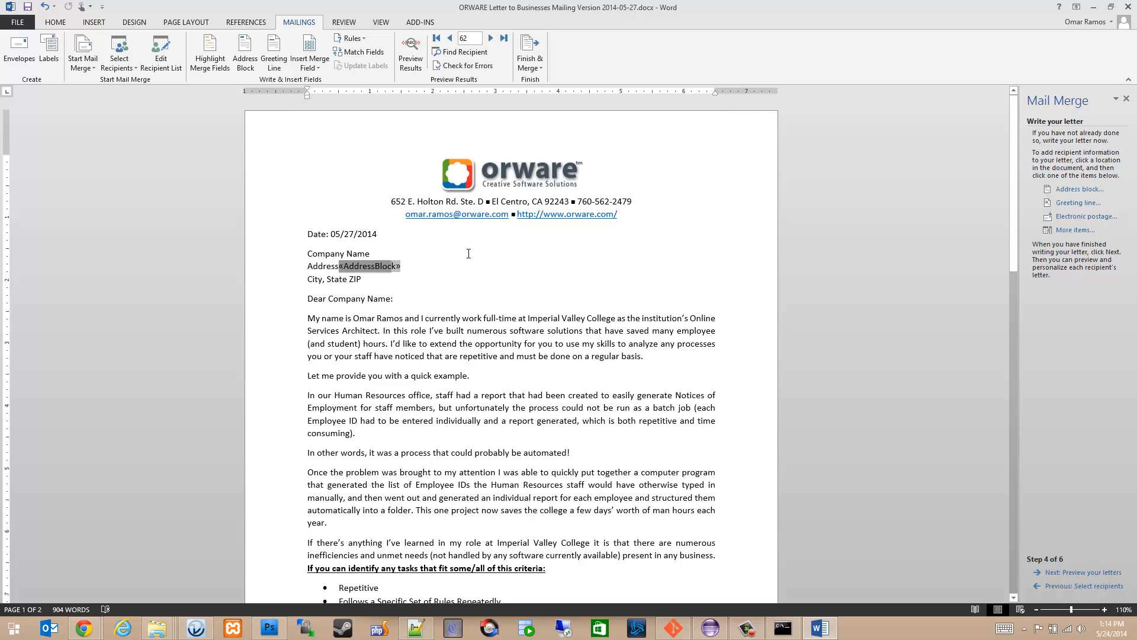
{"action": "key", "text": "shift+Right"}
{"action": "key", "text": "ctrl+c"}
{"action": "key", "text": "Delete"}
- Replace the Company Name, Address and City, State ZIP placeholder lines with the copied AddressBlock field
{"action": "left_click", "coordinate": [312, 258]}
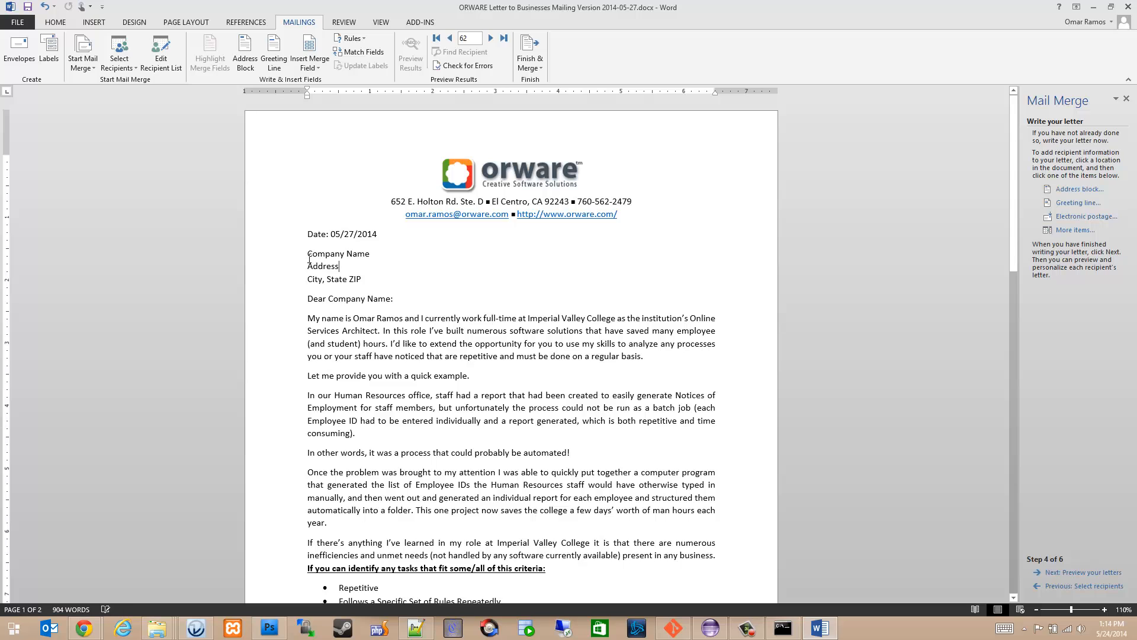
{"action": "left_click_drag", "start_coordinate": [311, 259], "coordinate": [364, 281]}
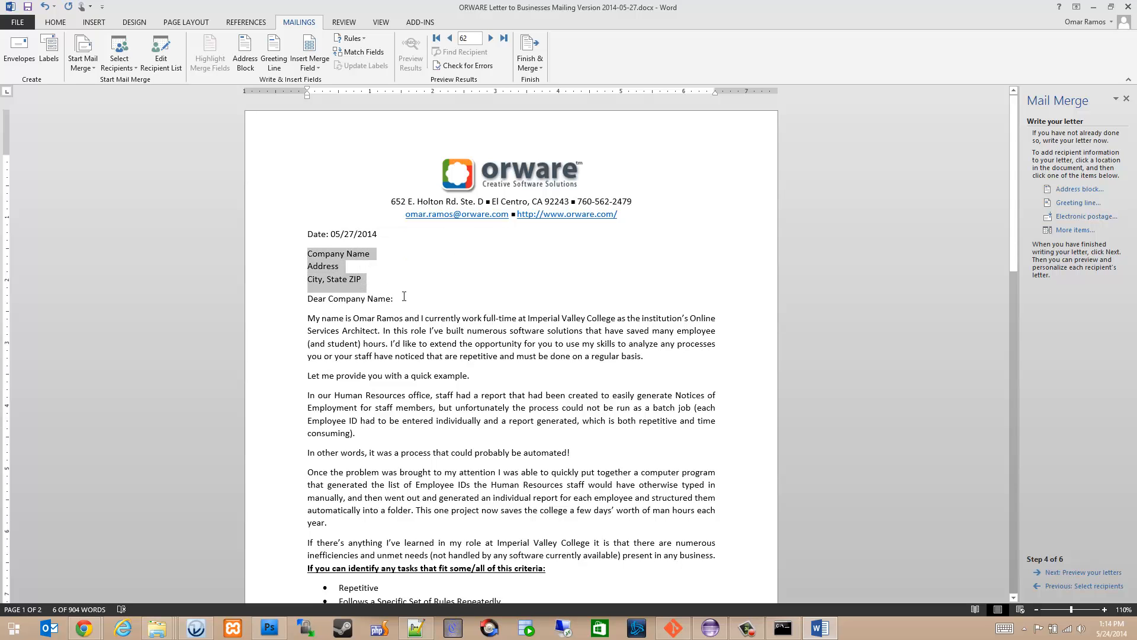
{"action": "key", "text": "Delete"}
{"action": "key", "text": "ctrl+v"}
{"action": "key", "text": "Return"}
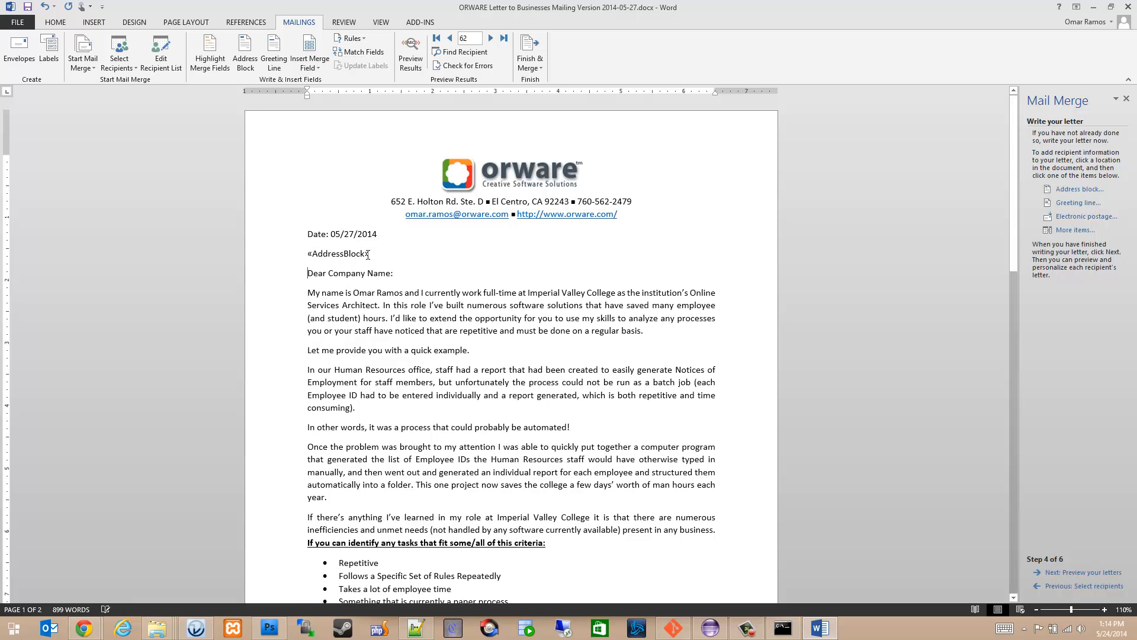
- Start a greeting line for the letter and match its First Name field to the Company_Full column
{"action": "left_click", "coordinate": [1078, 203]}
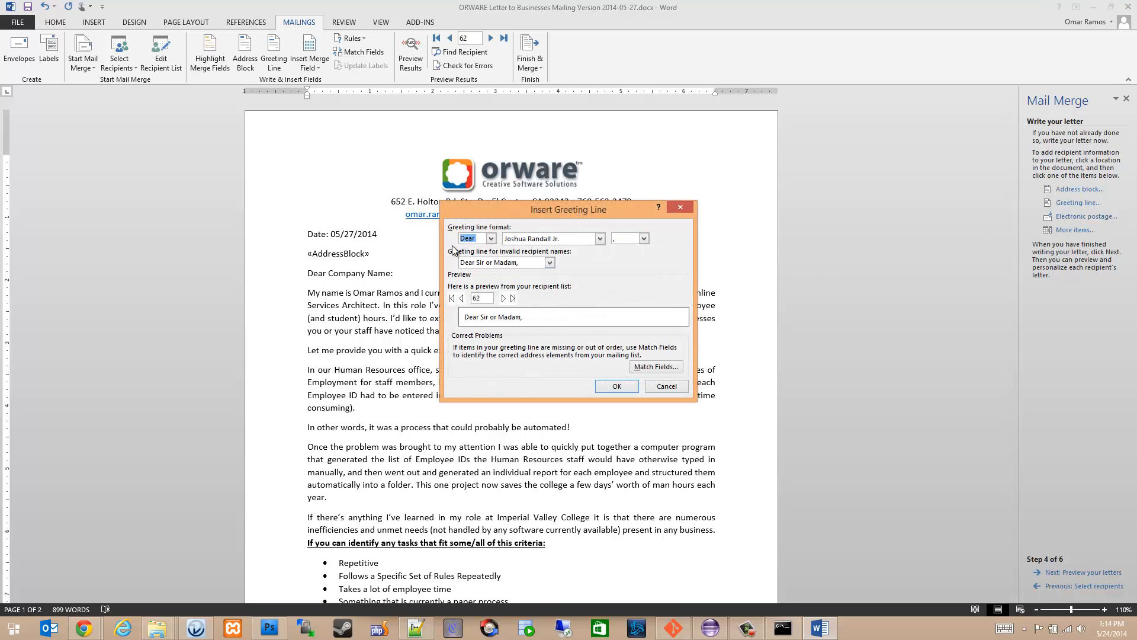
{"action": "left_click", "coordinate": [600, 238]}
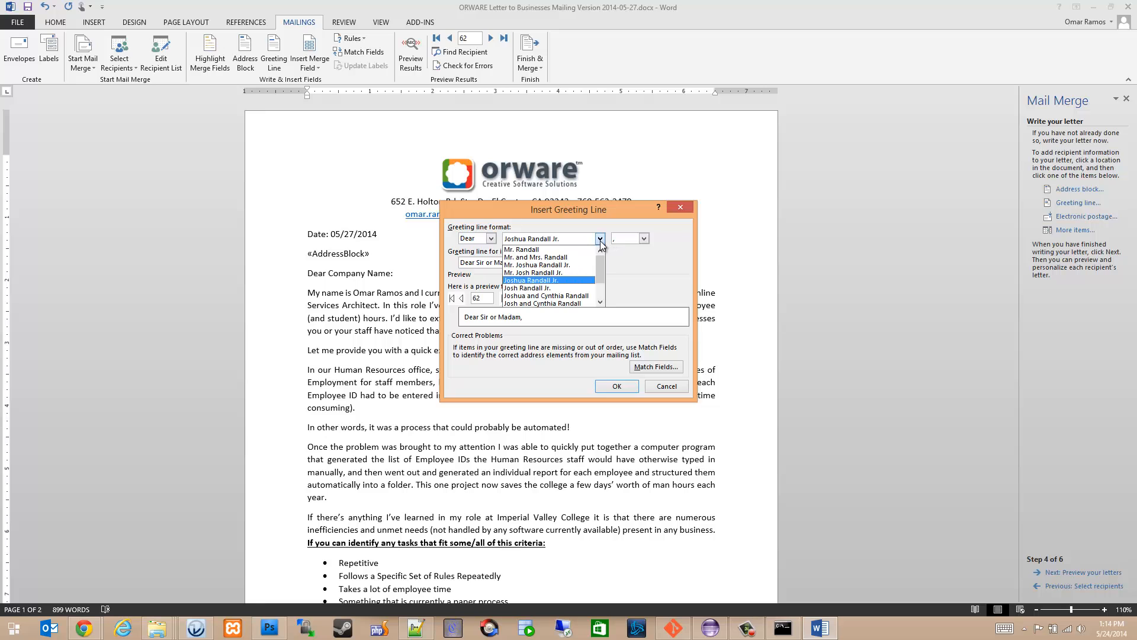
{"action": "left_click", "coordinate": [622, 284]}
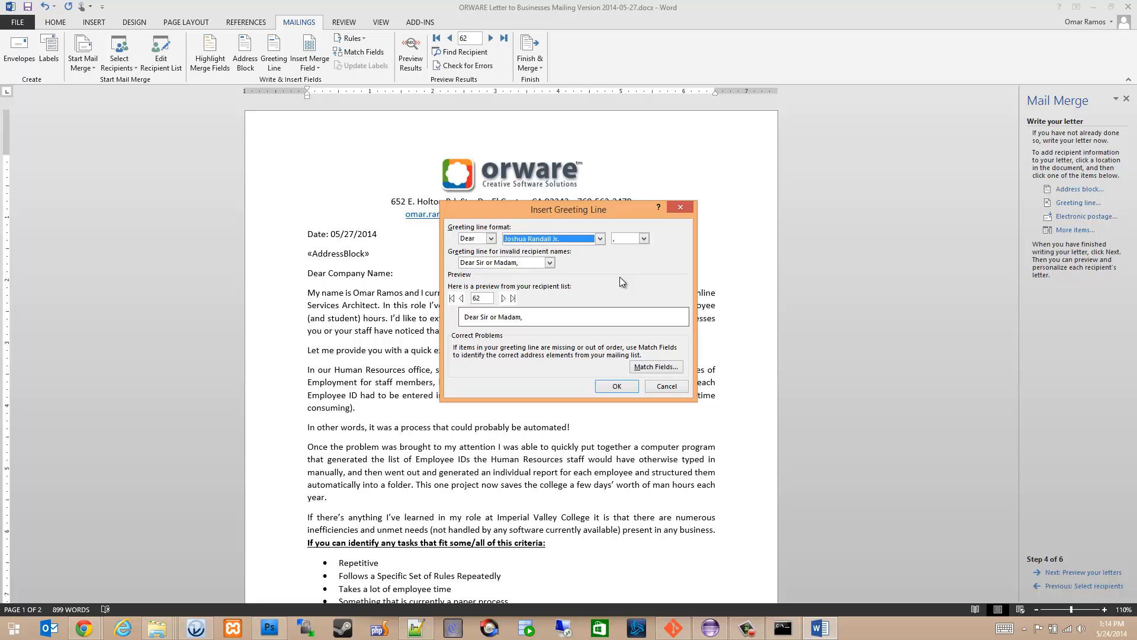
{"action": "left_click", "coordinate": [649, 365]}
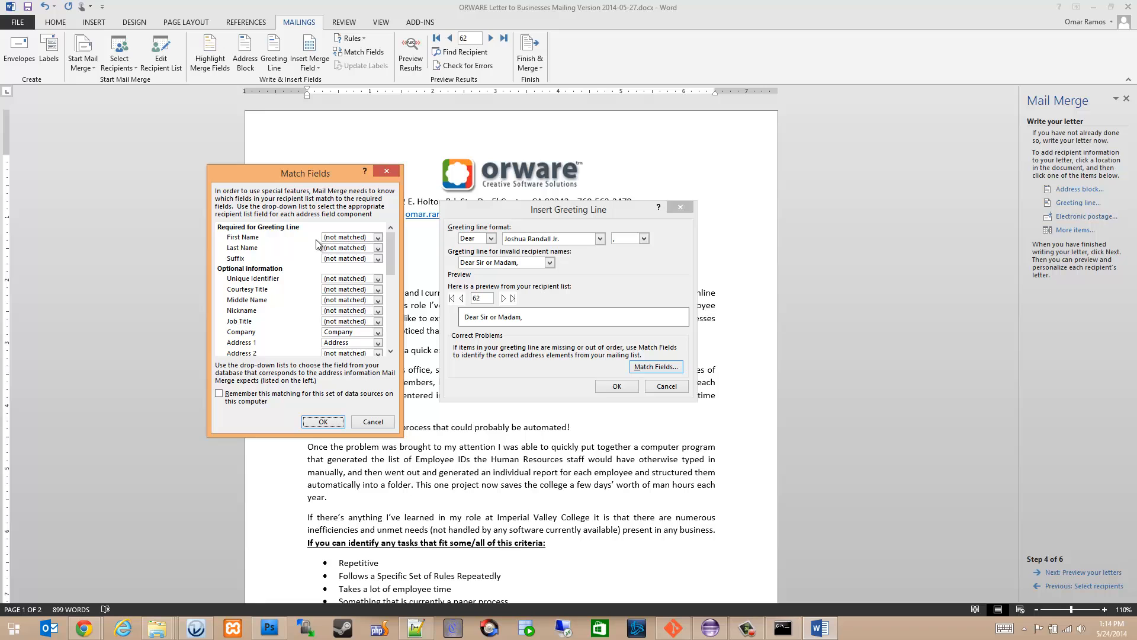
{"action": "left_click", "coordinate": [344, 238]}
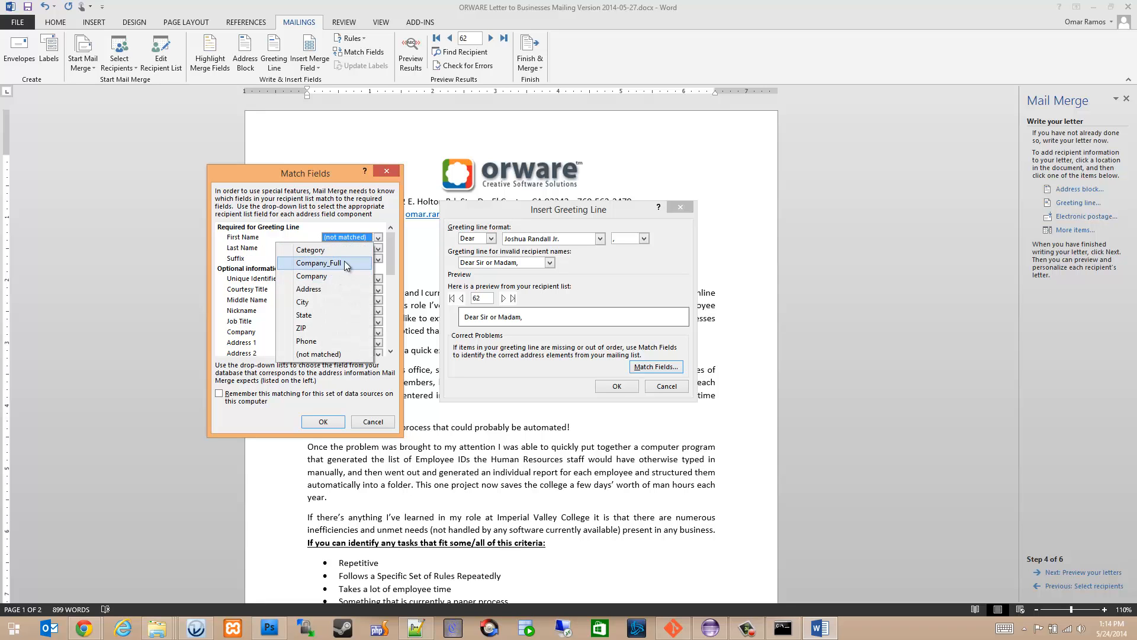
{"action": "left_click", "coordinate": [344, 260]}
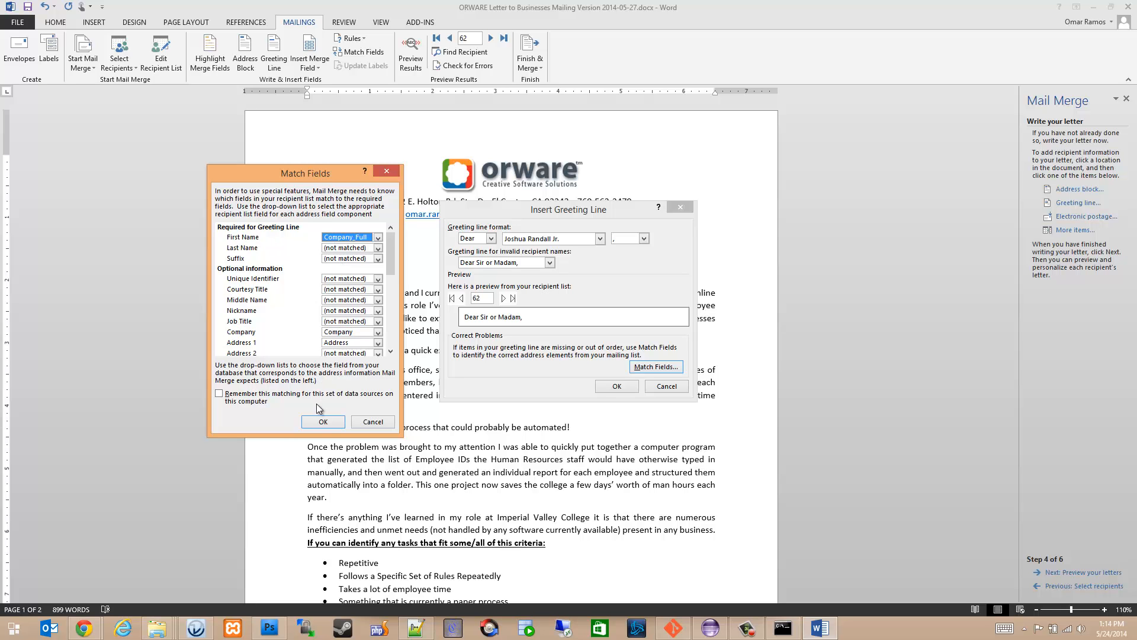
{"action": "left_click", "coordinate": [326, 422]}
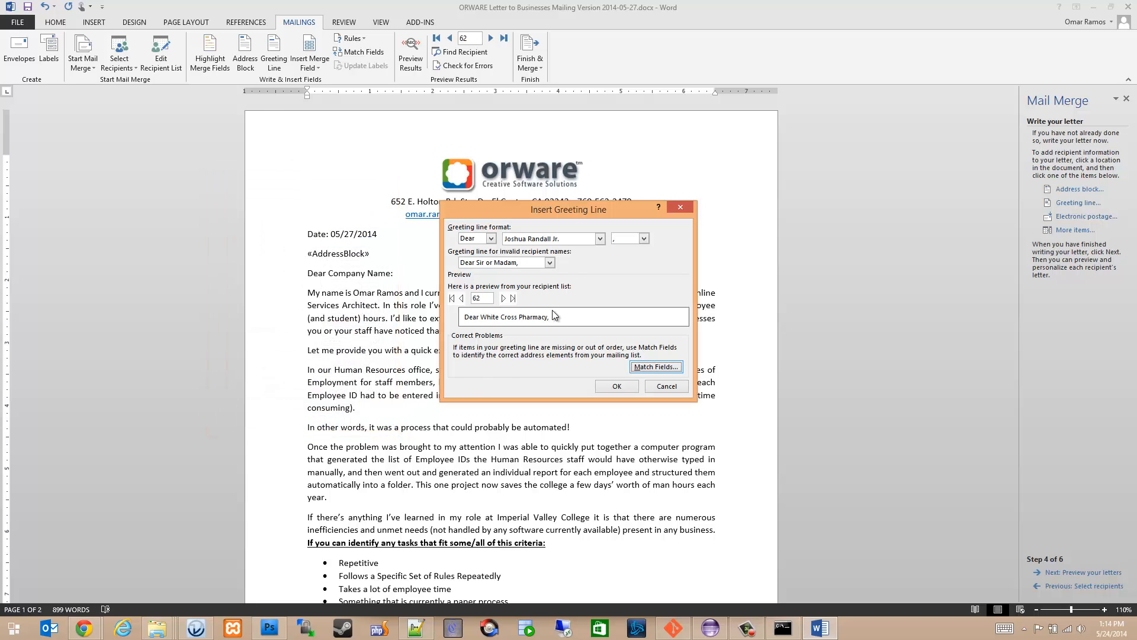
- Check the greeting preview for several recipients and insert the greeting line with the Dear Sir or Madam fallback kept
{"action": "left_click", "coordinate": [550, 262]}
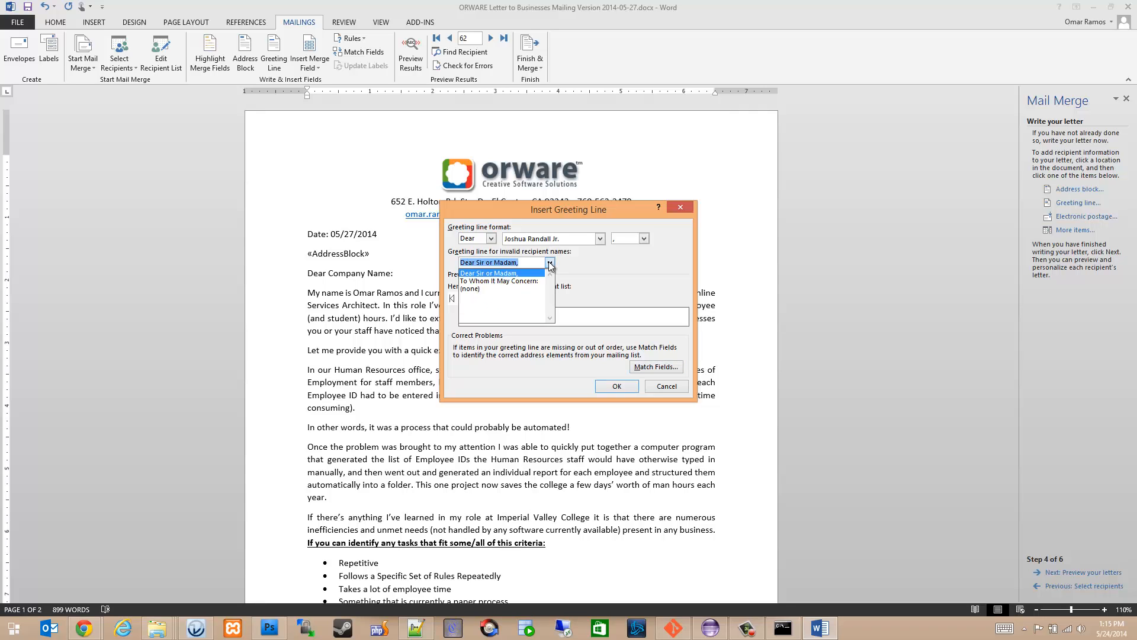
{"action": "left_click", "coordinate": [550, 263]}
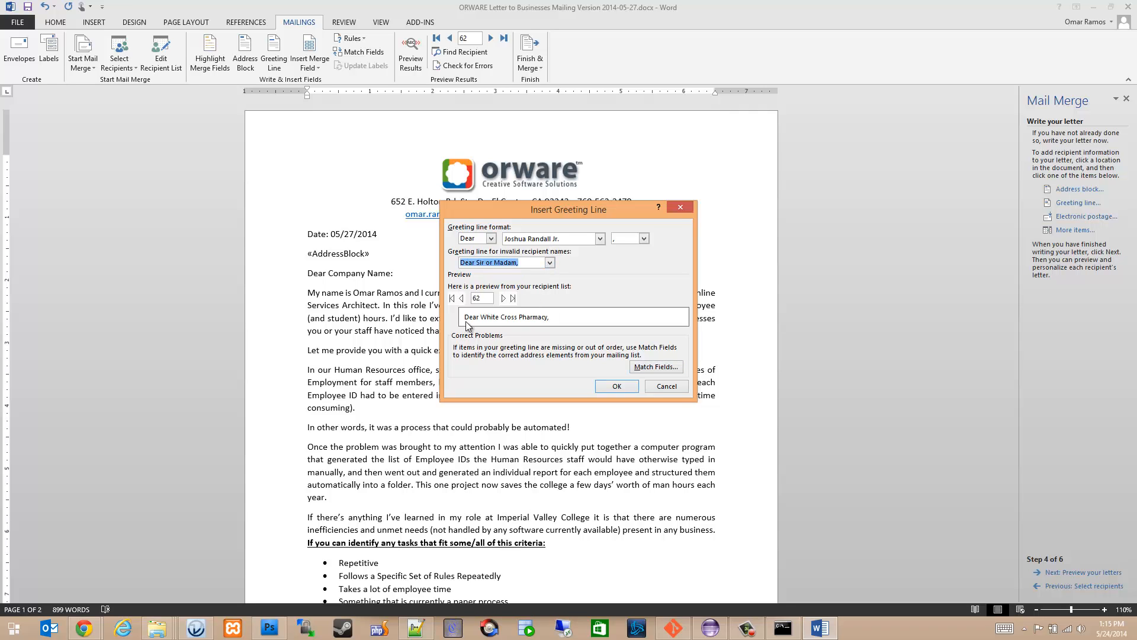
{"action": "left_click", "coordinate": [504, 299]}
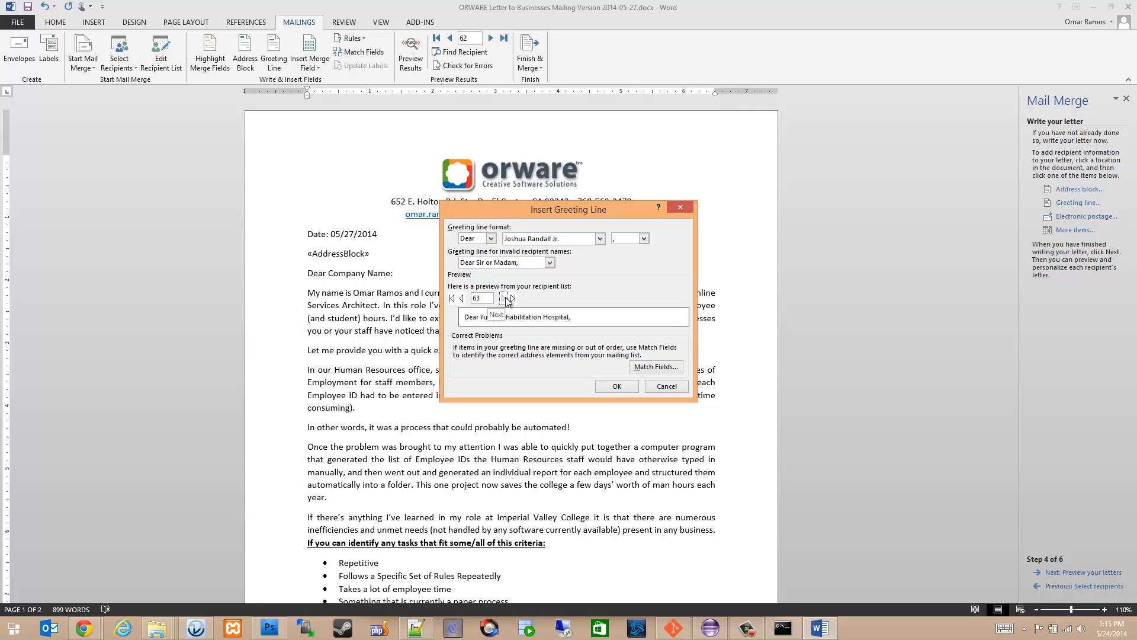
{"action": "left_click", "coordinate": [463, 298]}
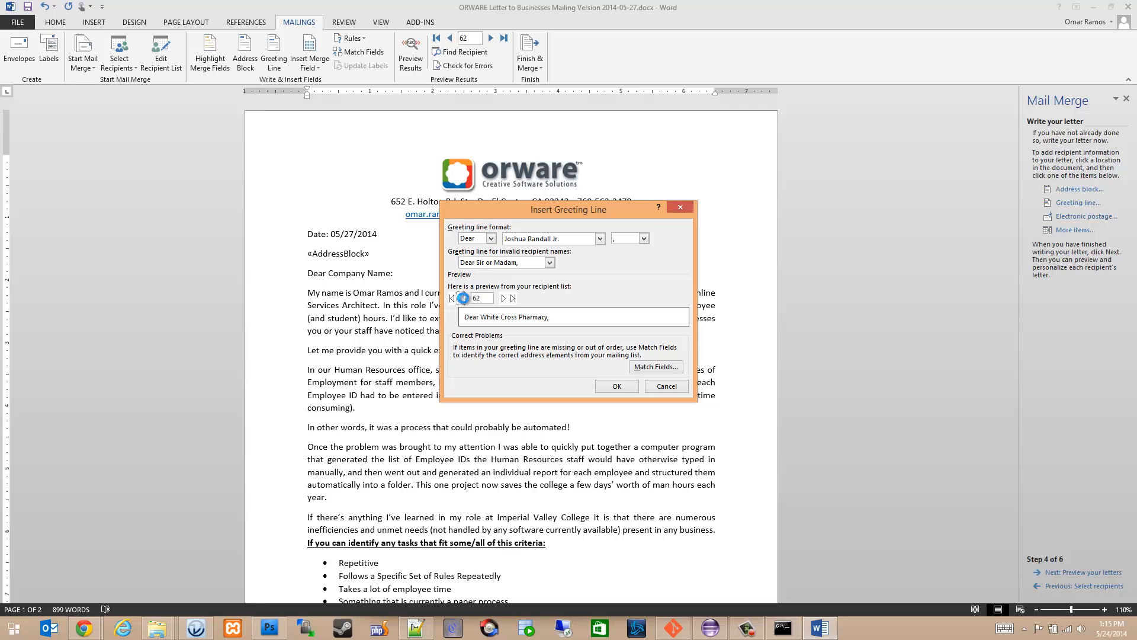
{"action": "left_click", "coordinate": [463, 298]}
{"action": "left_click", "coordinate": [465, 301]}
{"action": "left_click", "coordinate": [463, 298]}
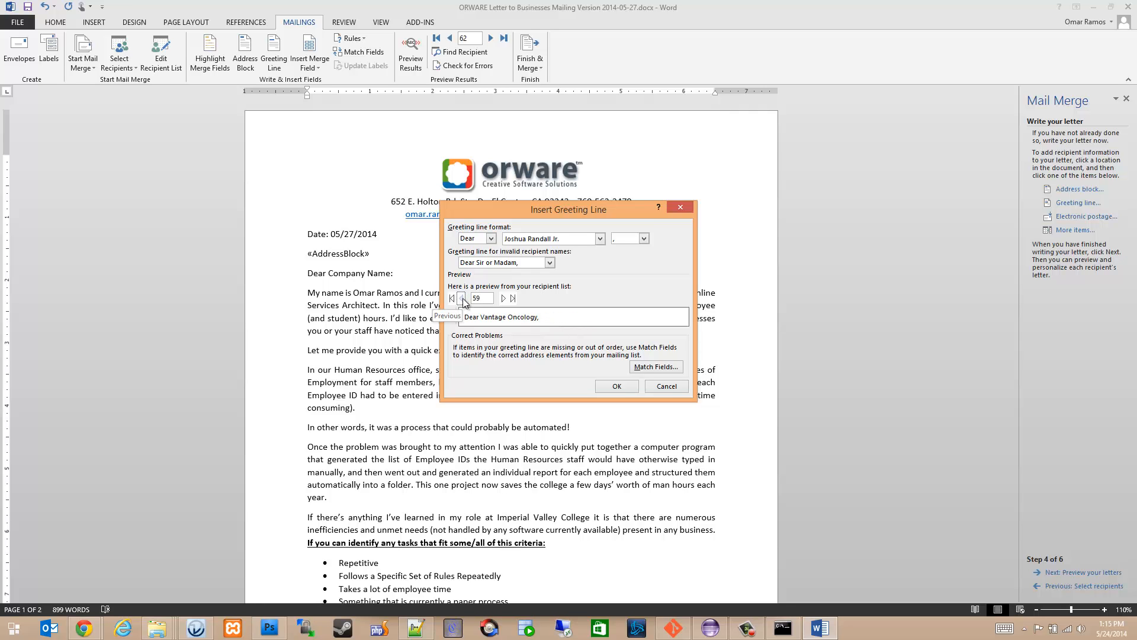
{"action": "left_click", "coordinate": [463, 298]}
{"action": "left_click", "coordinate": [463, 299]}
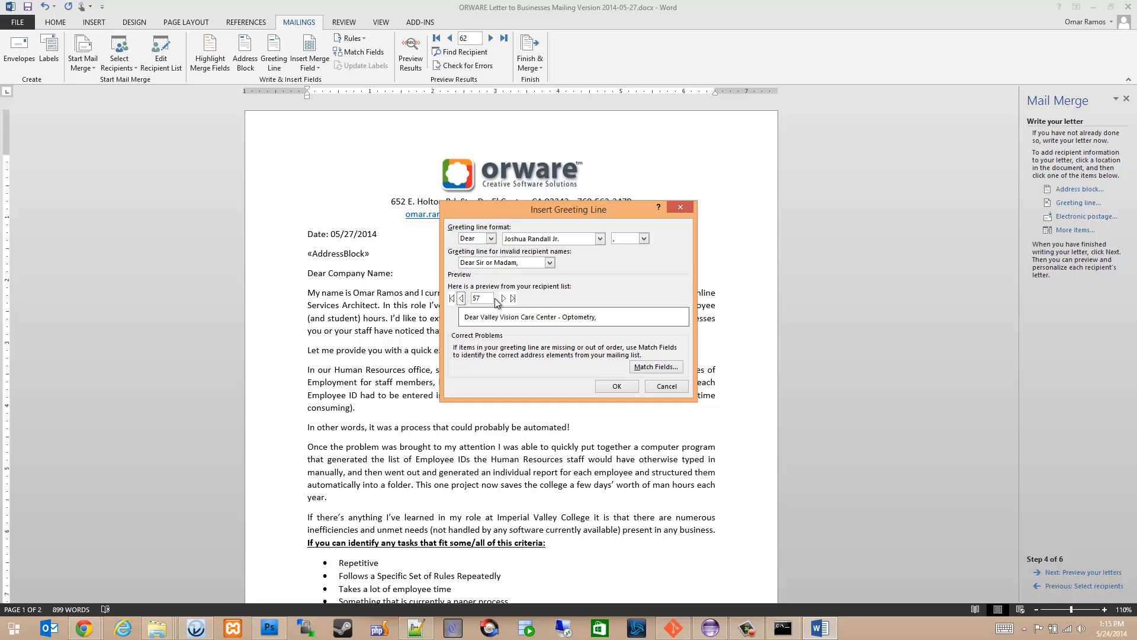
{"action": "left_click", "coordinate": [618, 387]}
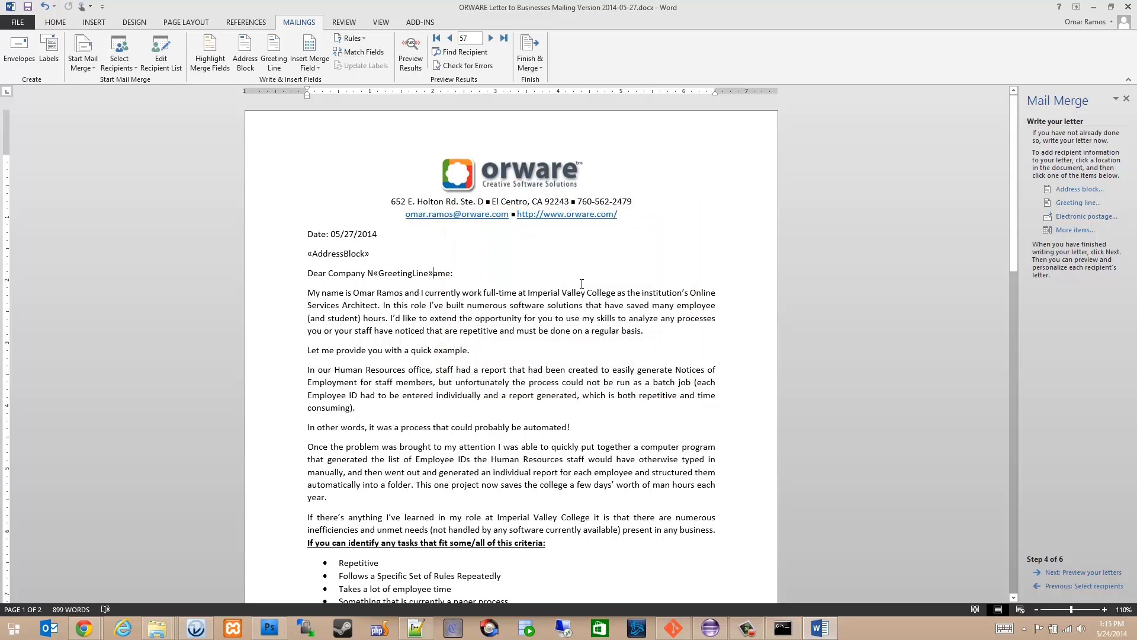
- Move the GreetingLine field out of the Dear Company Name placeholder text to the start of that line
{"action": "key", "text": "shift+Left"}
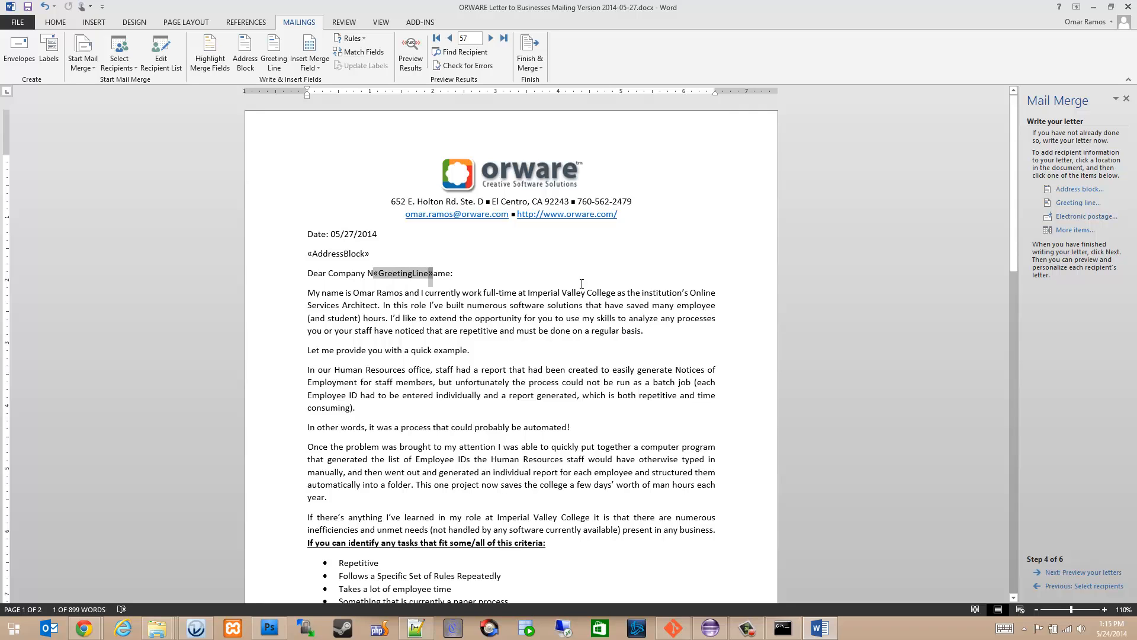
{"action": "key", "text": "shift+Left"}
{"action": "key", "text": "shift+Left"}
{"action": "key", "text": "shift+Left"}
{"action": "key", "text": "shift+Left"}
{"action": "key", "text": "shift+Left"}
{"action": "key", "text": "shift+Left"}
{"action": "key", "text": "shift+Left"}
{"action": "key", "text": "shift+Left"}
{"action": "key", "text": "shift+Left"}
{"action": "key", "text": "shift+Left"}
{"action": "key", "text": "shift+Left"}
{"action": "key", "text": "shift+Left"}
{"action": "key", "text": "shift+Left"}
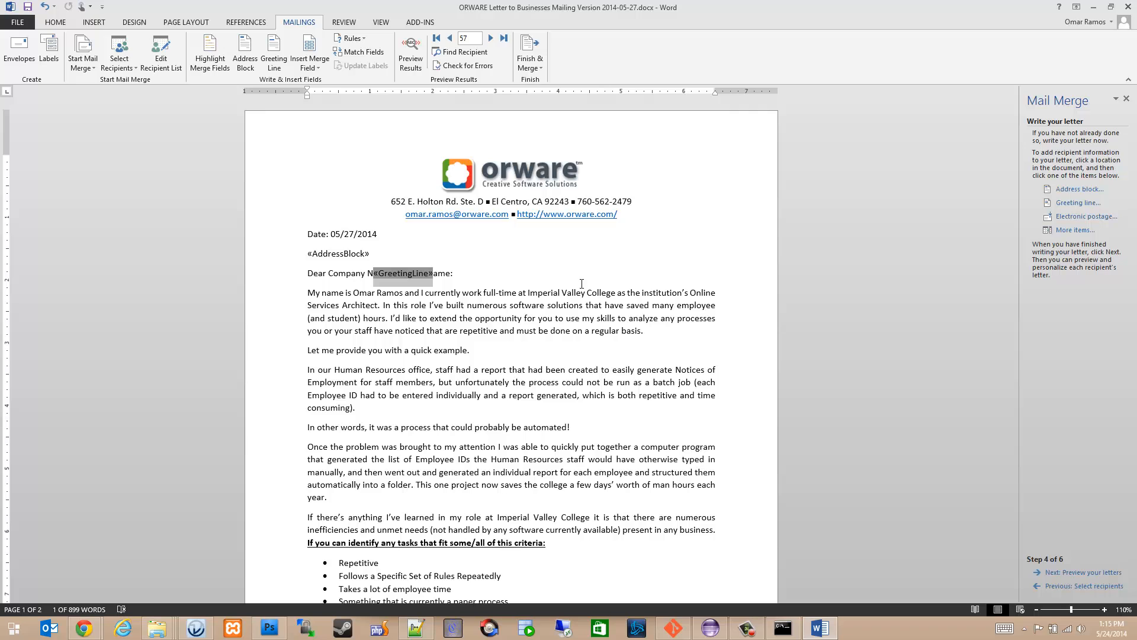
{"action": "key", "text": "ctrl+x"}
{"action": "key", "text": "Home"}
{"action": "key", "text": "ctrl+v"}
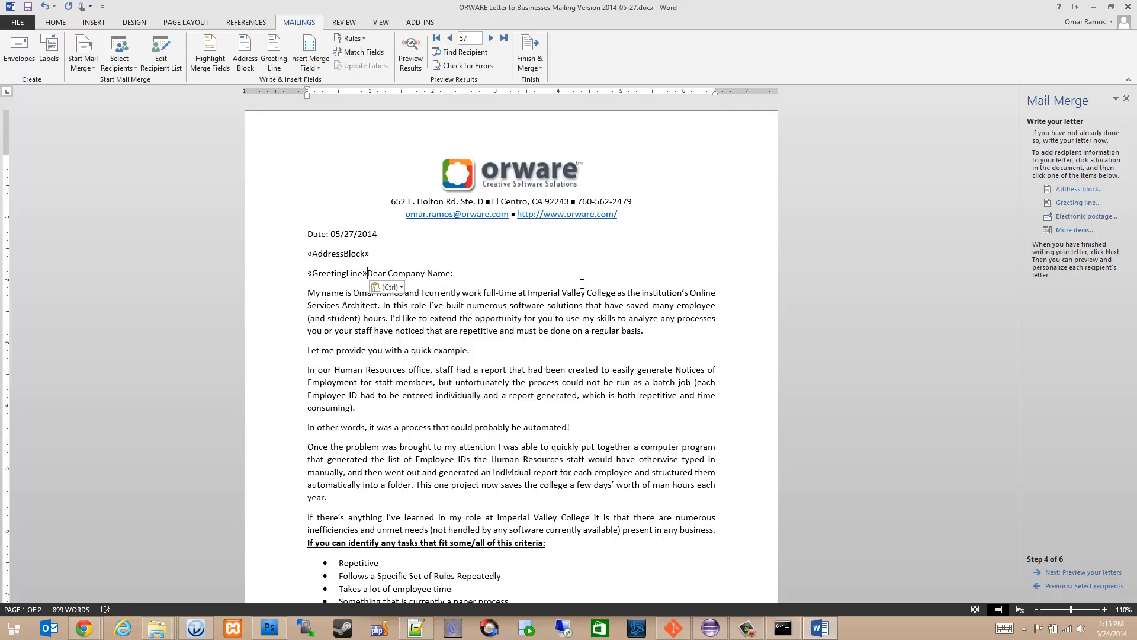
- Delete the Dear Company Name: placeholder text after the GreetingLine field
{"action": "key", "text": "shift+Right"}
{"action": "key", "text": "shift+Right"}
{"action": "key", "text": "shift+Right"}
{"action": "key", "text": "shift+Right"}
{"action": "key", "text": "shift+Right"}
{"action": "key", "text": "shift+Right"}
{"action": "key", "text": "shift+Right"}
{"action": "key", "text": "shift+Right"}
{"action": "key", "text": "shift+Right"}
{"action": "key", "text": "shift+Right"}
{"action": "key", "text": "shift+Right"}
{"action": "key", "text": "shift+Right"}
{"action": "key", "text": "shift+Right"}
{"action": "key", "text": "shift+Right"}
{"action": "key", "text": "shift+Right"}
{"action": "key", "text": "shift+Right"}
{"action": "key", "text": "shift+Right"}
{"action": "key", "text": "shift+Right"}
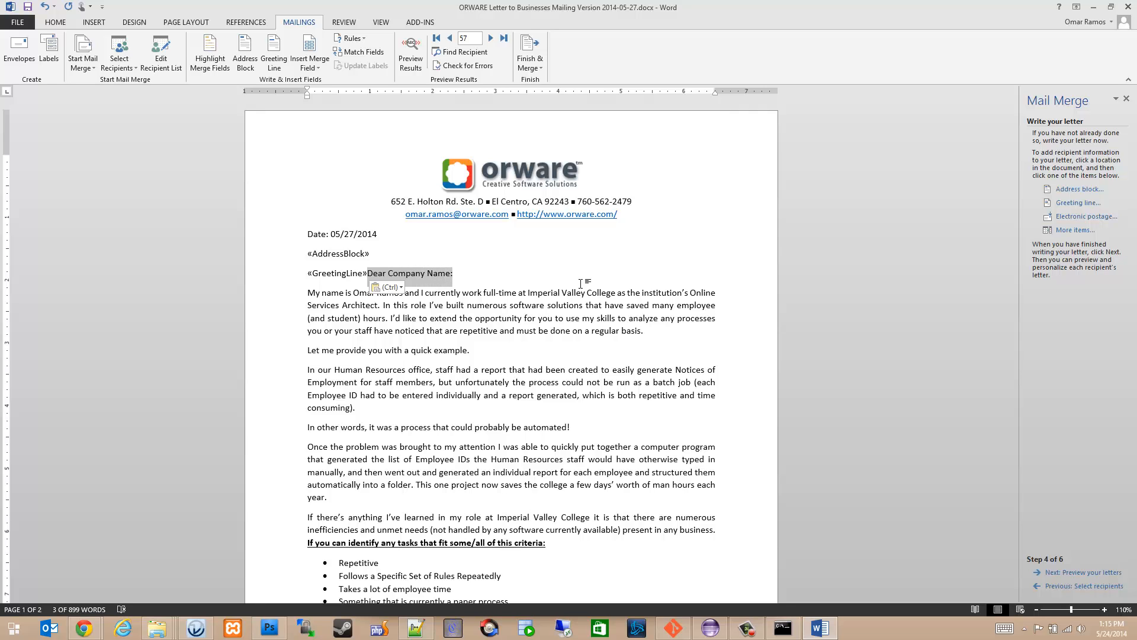
{"action": "key", "text": "Delete"}
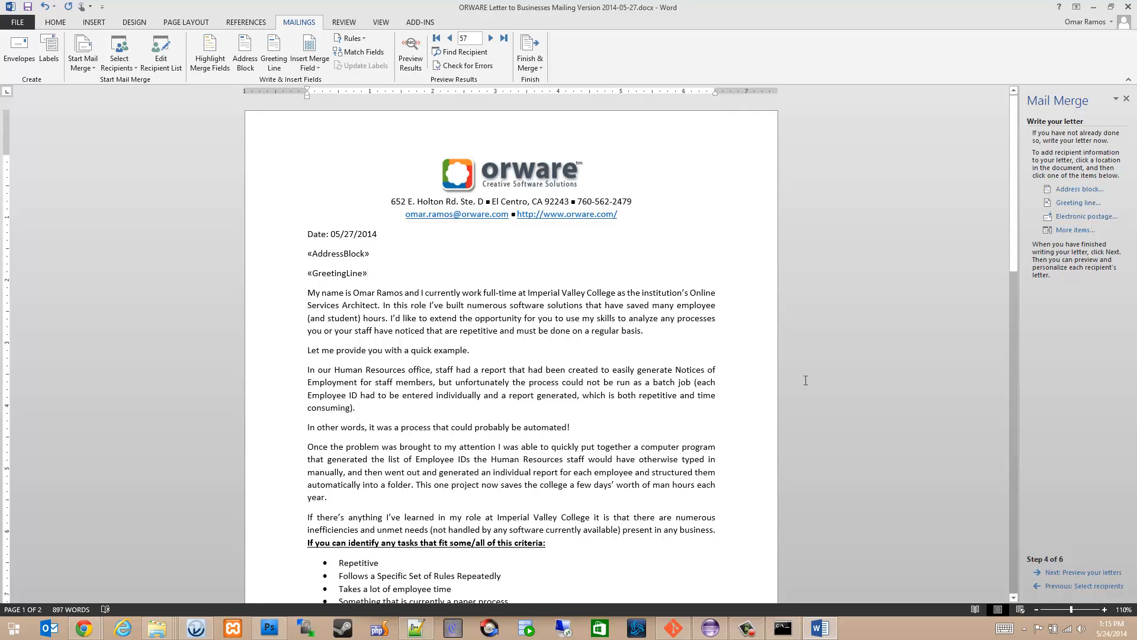
- Preview the merged letters and try replacing the paragraph breaks inside the recipient's address with line breaks
{"action": "left_click", "coordinate": [1081, 572]}
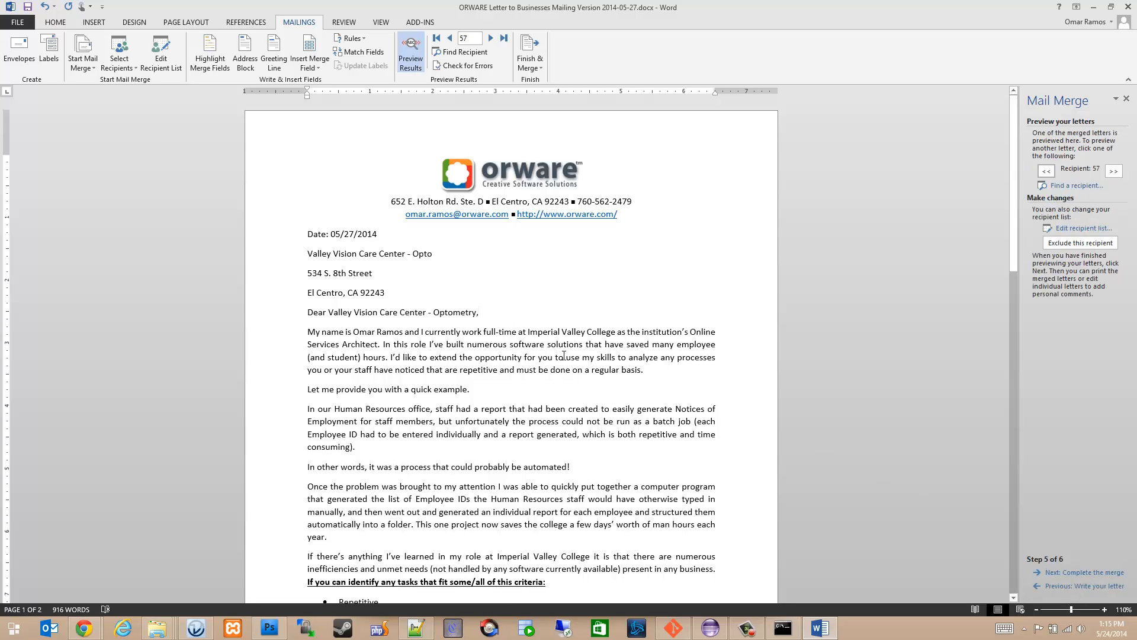
{"action": "left_click", "coordinate": [313, 293]}
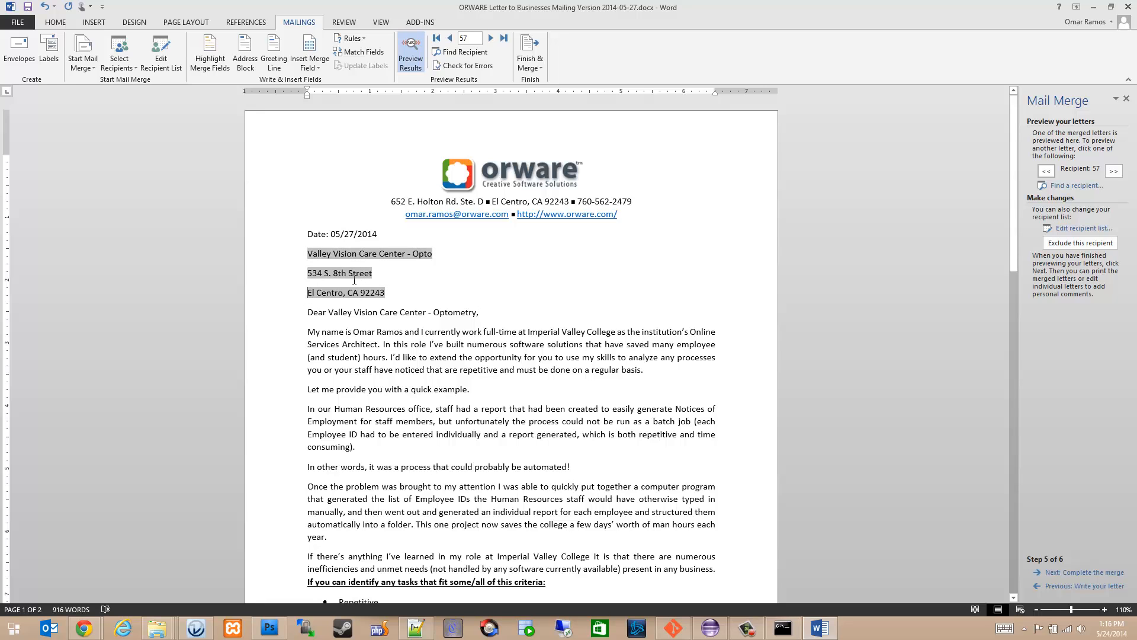
{"action": "key", "text": "BackSpace"}
{"action": "key", "text": "shift+Return"}
{"action": "key", "text": "Up"}
{"action": "key", "text": "BackSpace"}
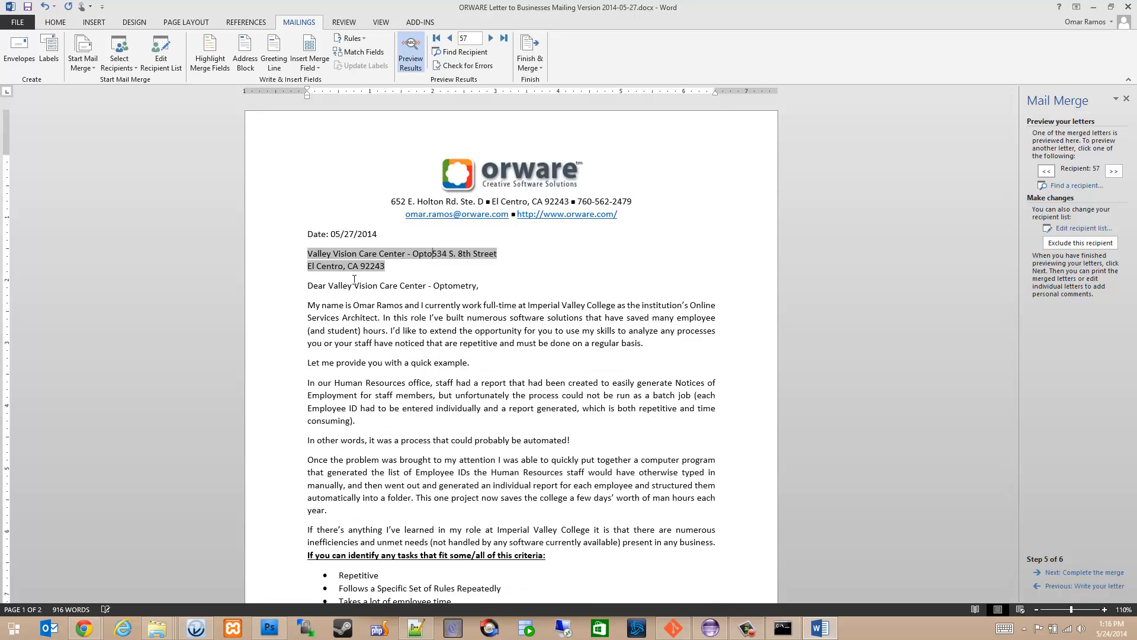
{"action": "key", "text": "shift+Return"}
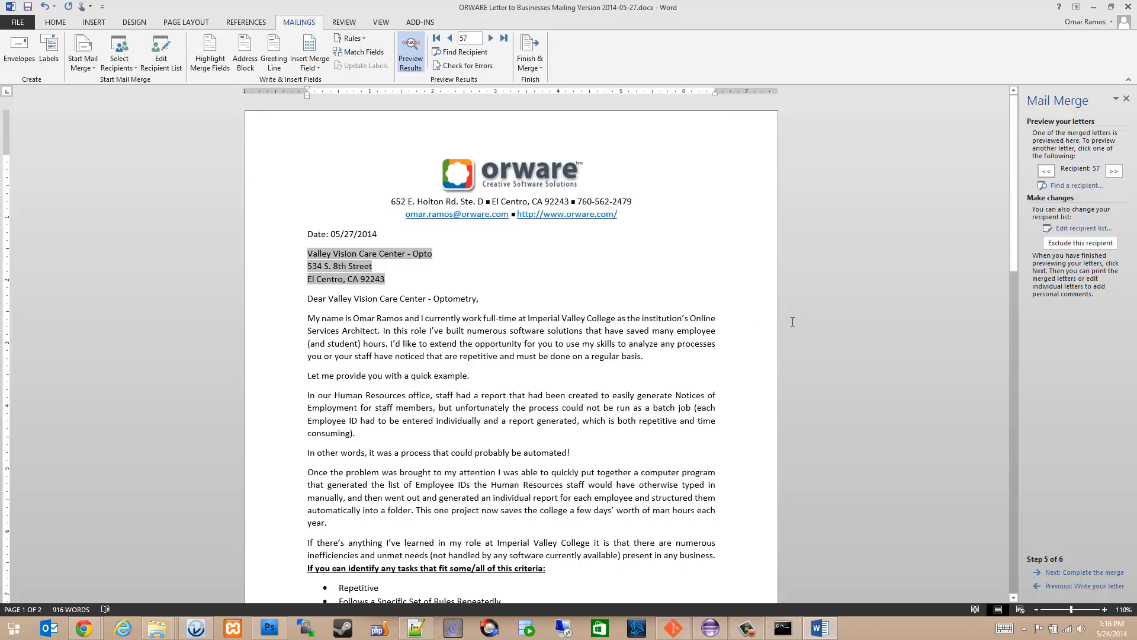
- Browse the previewed letters of recipients 56 to 59 to examine their address spacing and greeting, ending on recipient 57
{"action": "left_click", "coordinate": [422, 300]}
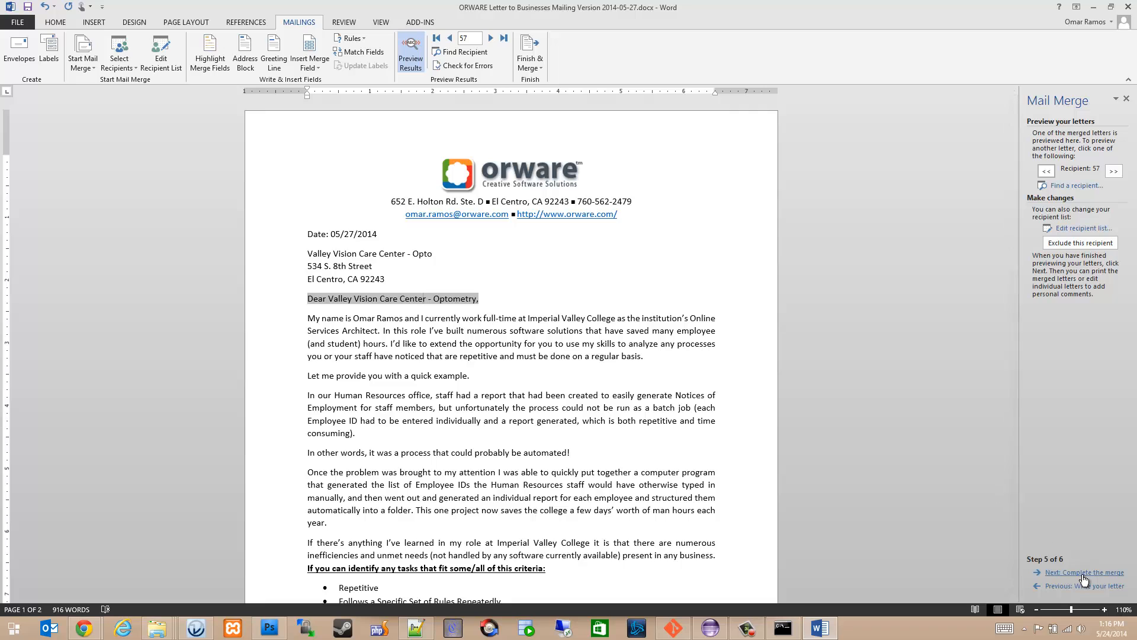
{"action": "left_click", "coordinate": [1047, 172]}
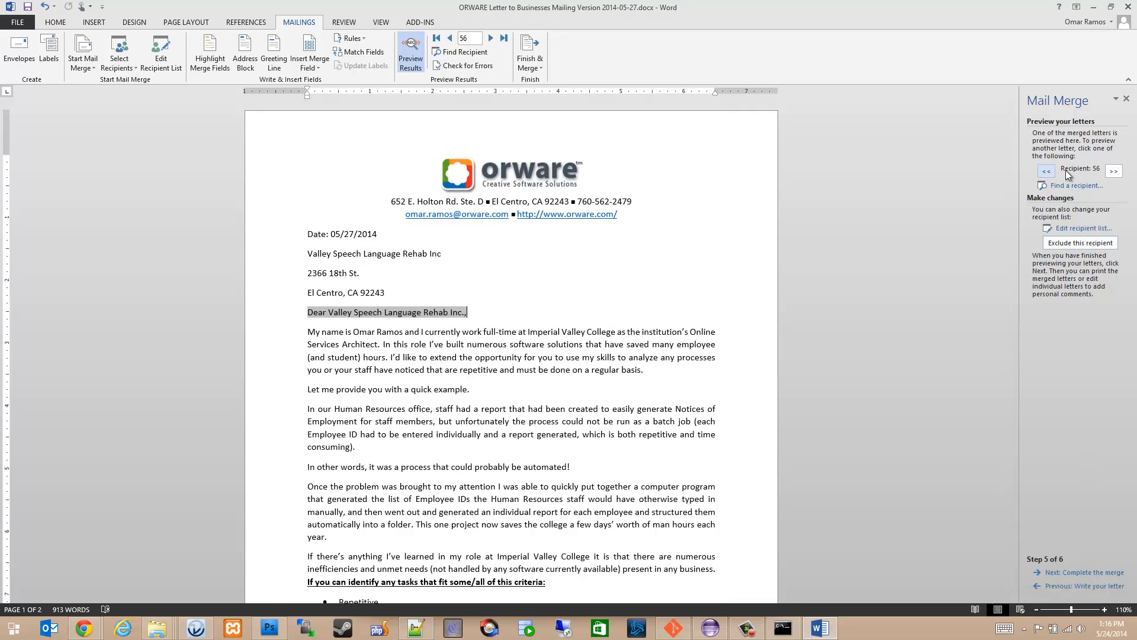
{"action": "left_click", "coordinate": [1114, 171]}
{"action": "left_click", "coordinate": [1114, 171]}
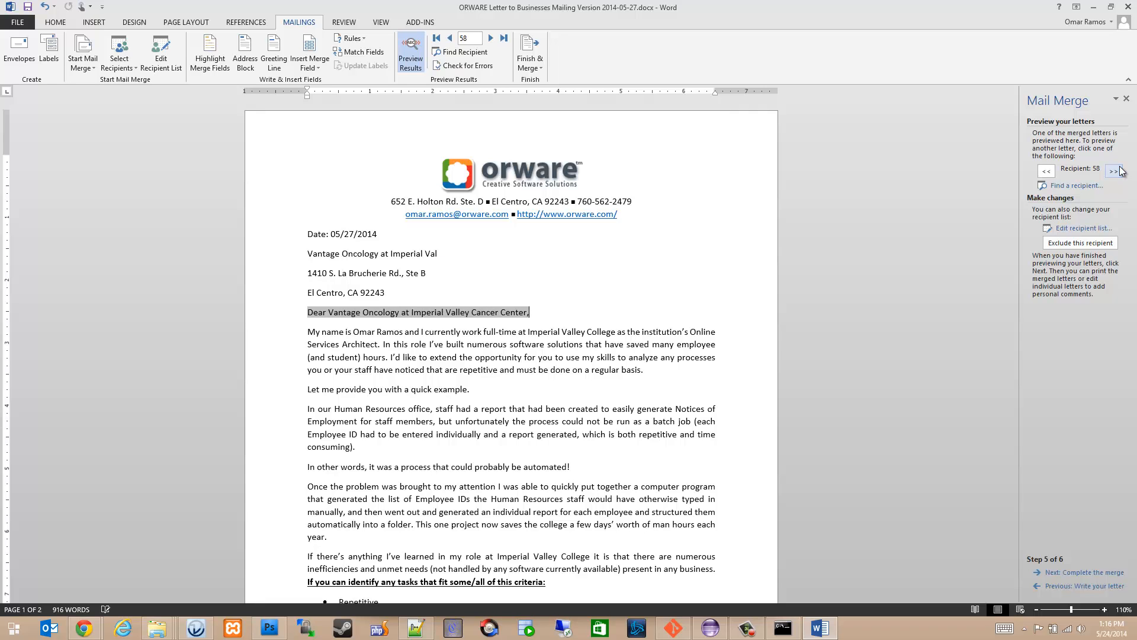
{"action": "left_click", "coordinate": [1115, 171]}
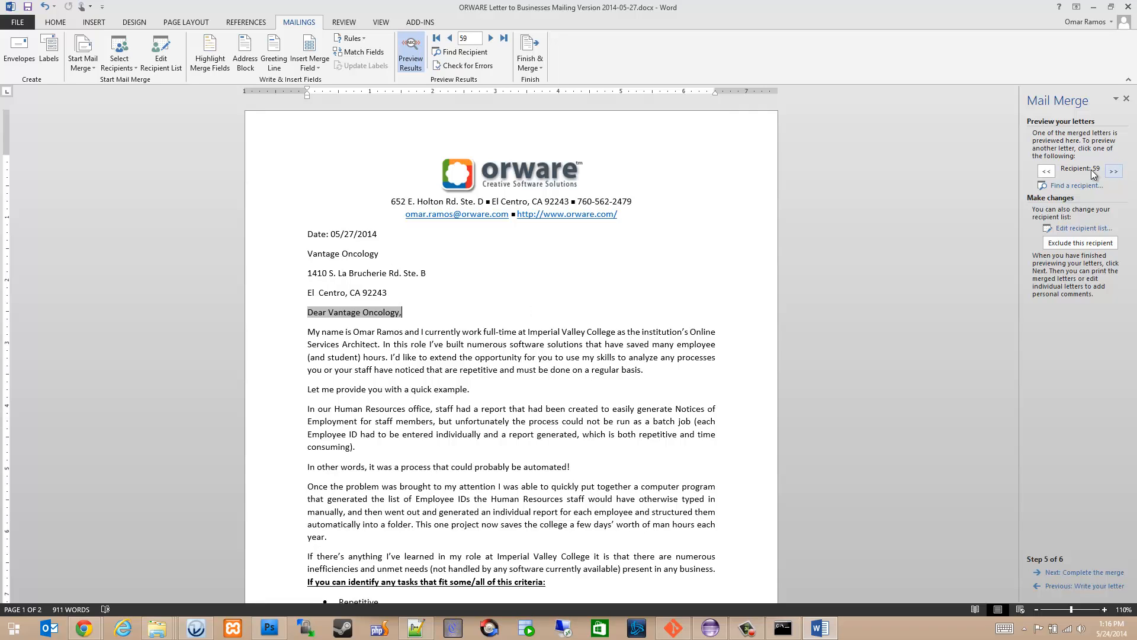
{"action": "left_click", "coordinate": [1047, 172]}
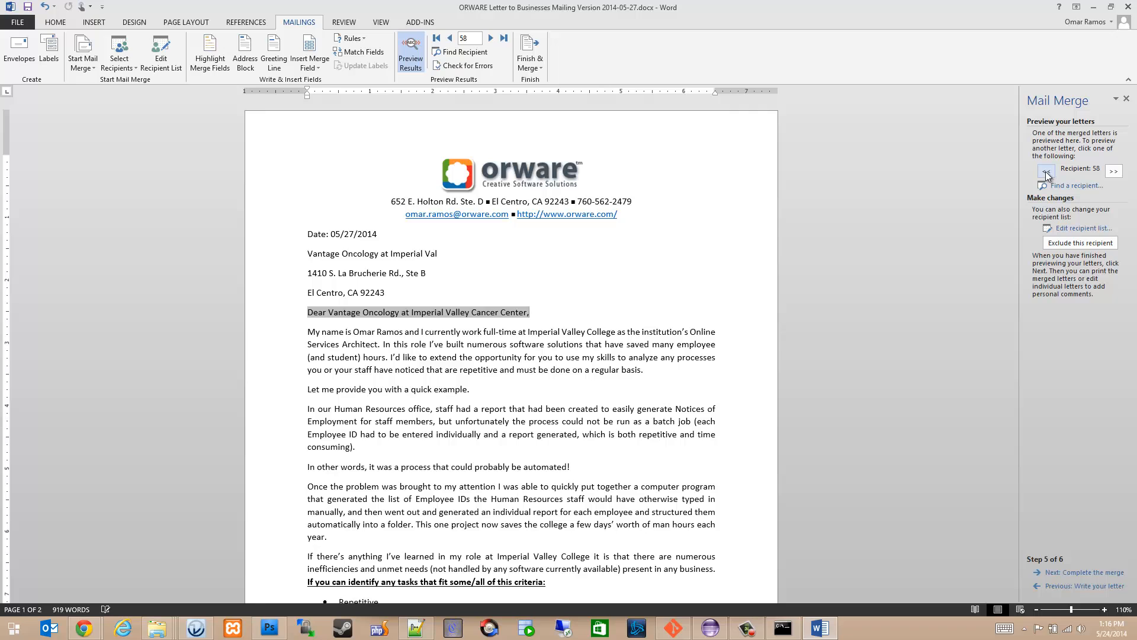
{"action": "left_click", "coordinate": [1046, 171]}
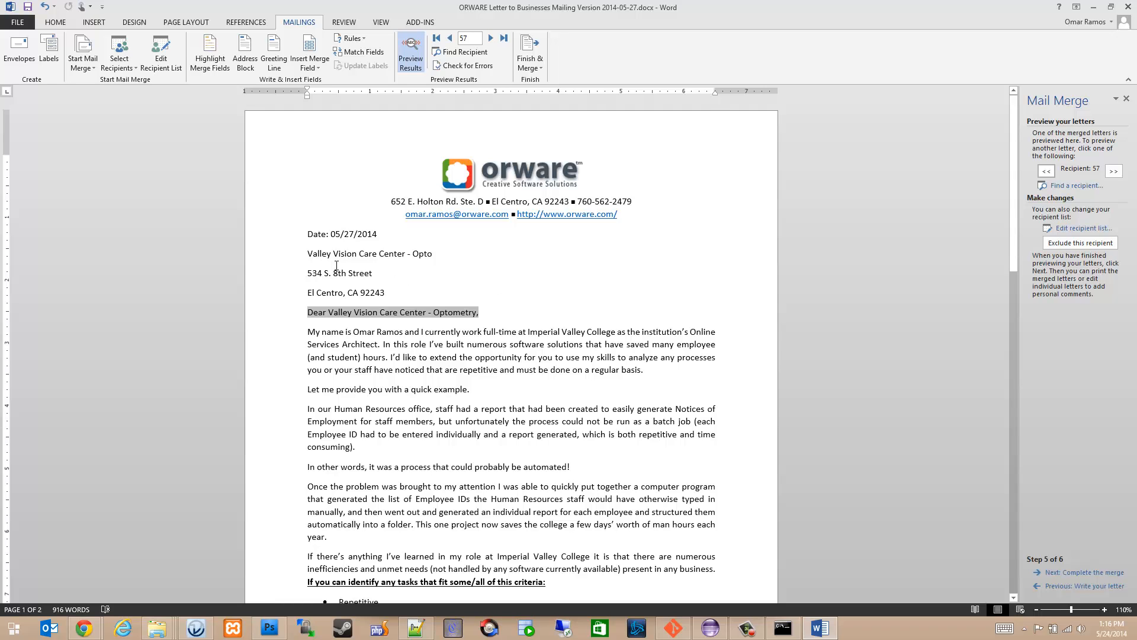
- Try again to tighten recipient 57's previewed address by substituting line breaks for its paragraph breaks
{"action": "left_click", "coordinate": [312, 255]}
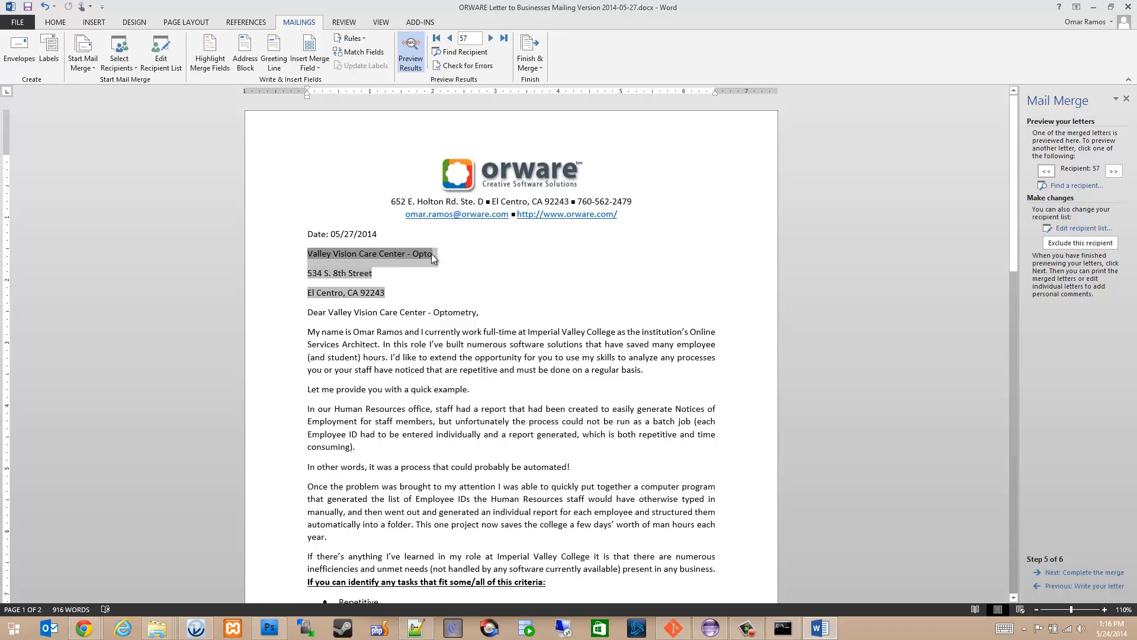
{"action": "left_click_drag", "start_coordinate": [431, 253], "coordinate": [432, 254]}
{"action": "left_click", "coordinate": [311, 273]}
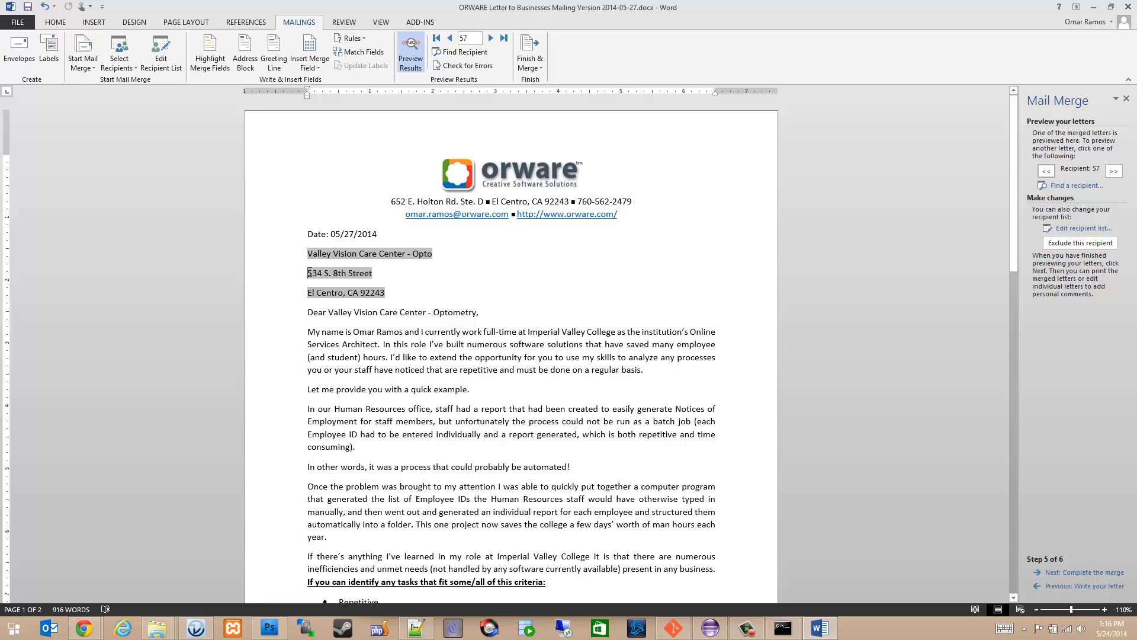
{"action": "key", "text": "BackSpace"}
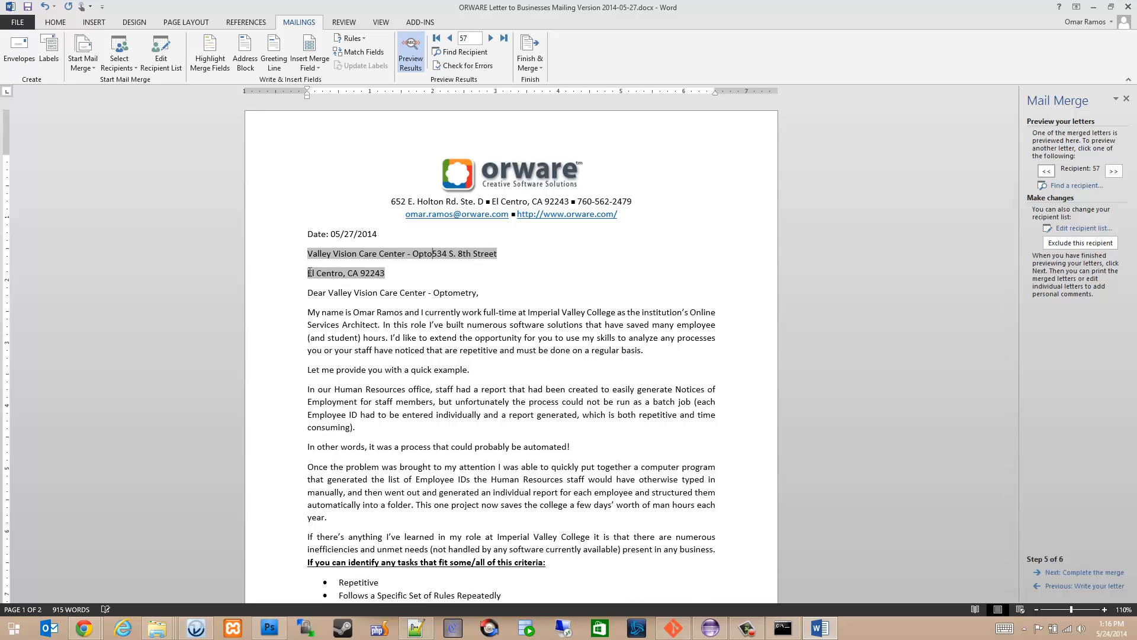
{"action": "key", "text": "shift+Return"}
{"action": "key", "text": "Down"}
{"action": "key", "text": "BackSpace"}
{"action": "key", "text": "shift+Return"}
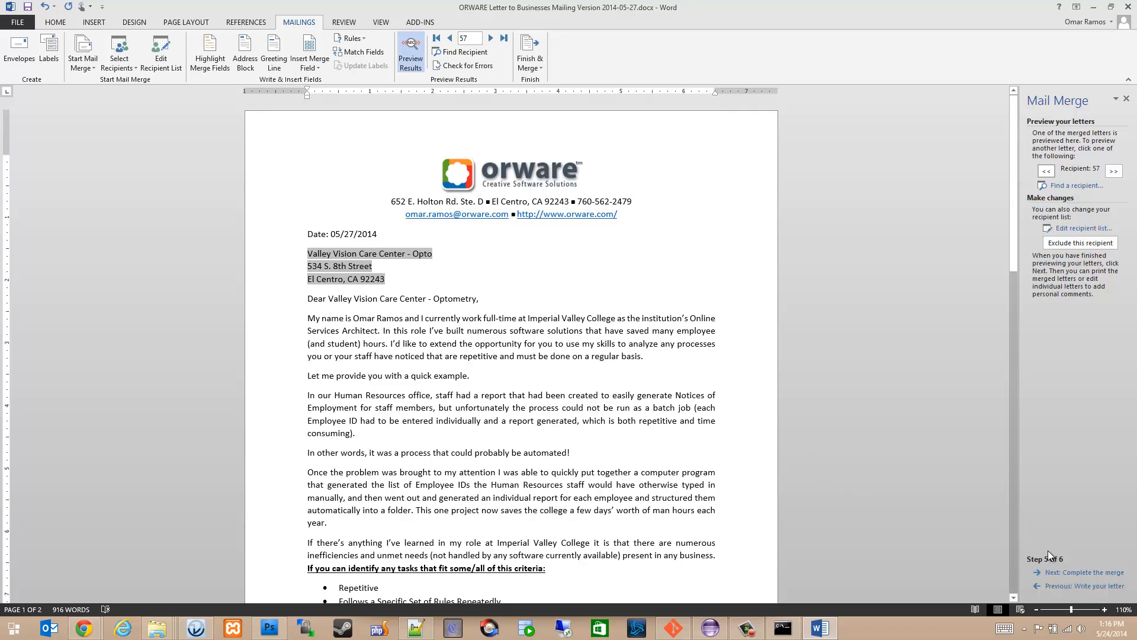
- Return to writing the letter and try re-inserting the address block with its Company field set to (not matched)
{"action": "left_click", "coordinate": [1070, 587]}
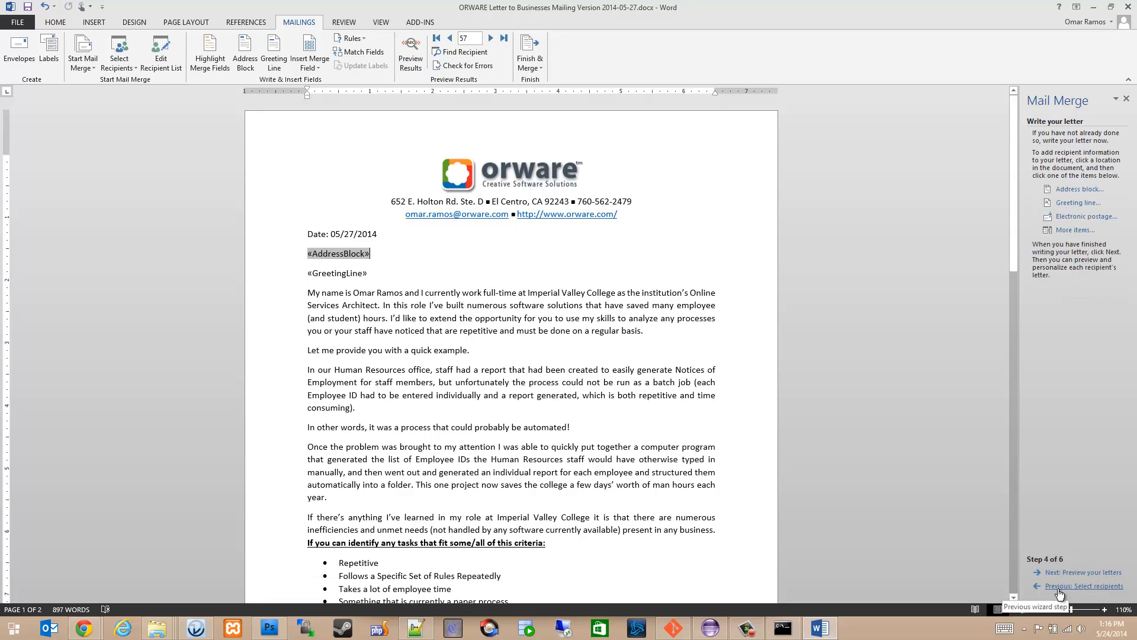
{"action": "left_click", "coordinate": [1066, 191]}
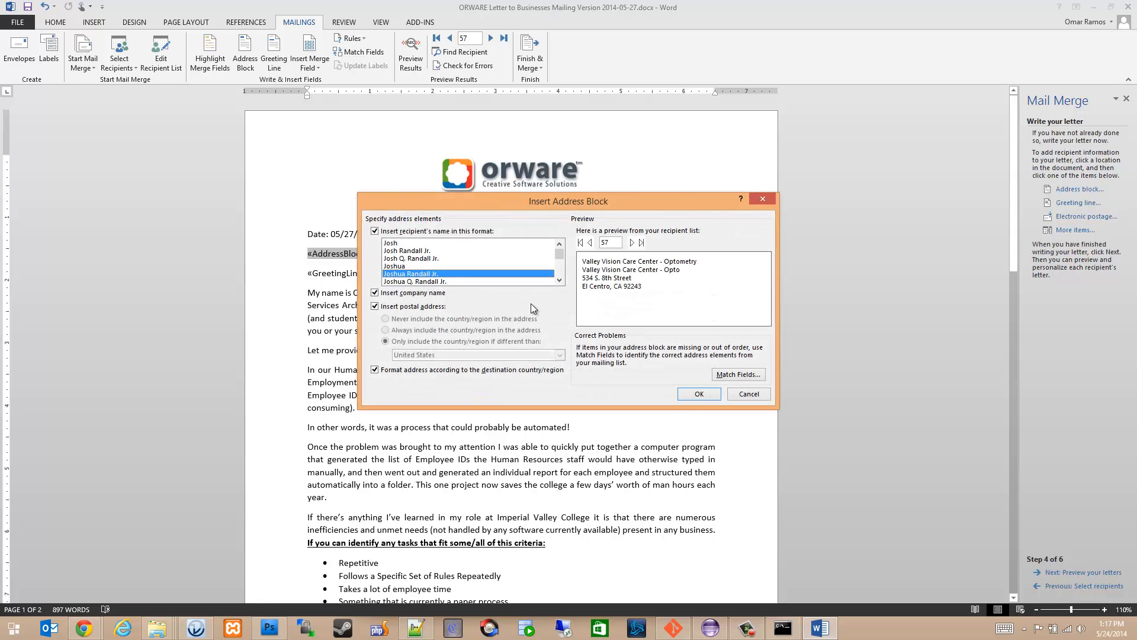
{"action": "left_click", "coordinate": [724, 375]}
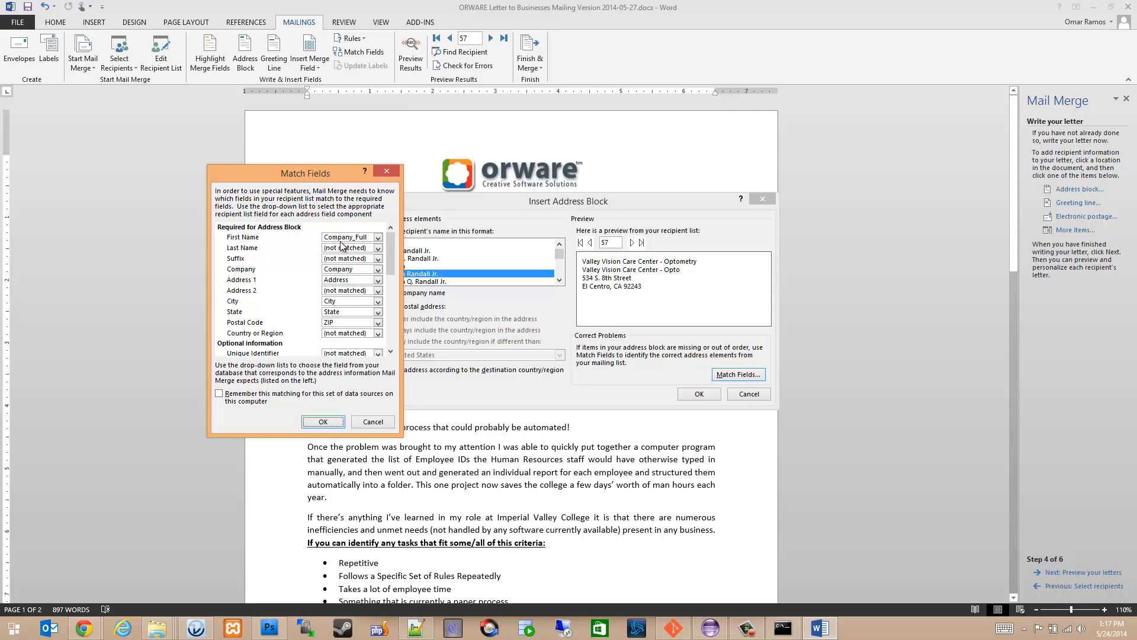
{"action": "left_click", "coordinate": [364, 271]}
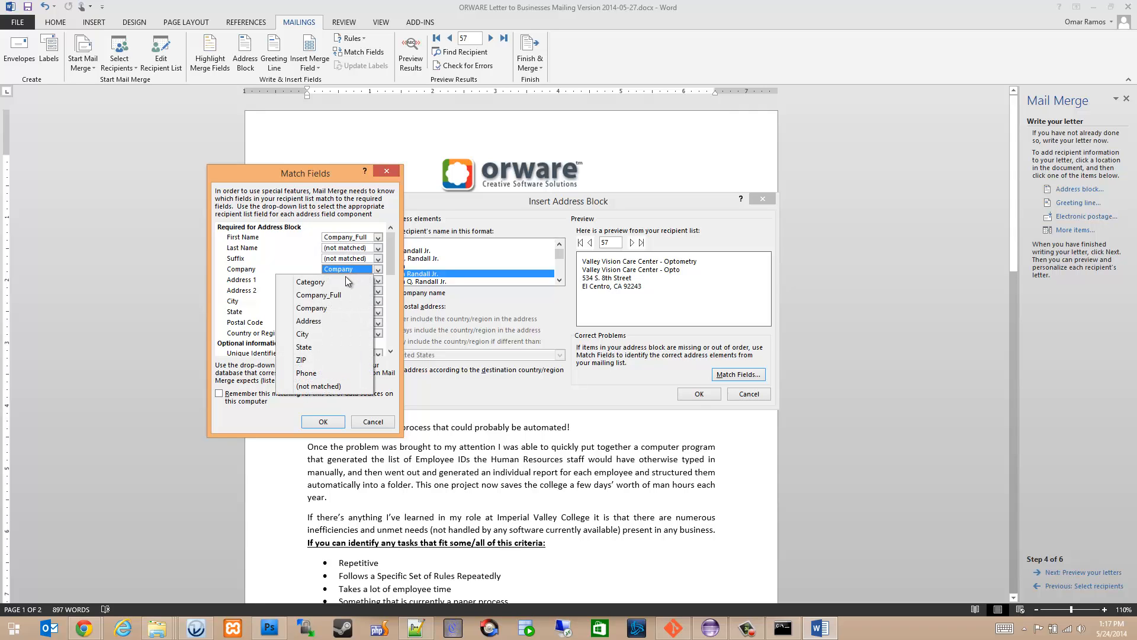
{"action": "left_click", "coordinate": [311, 387]}
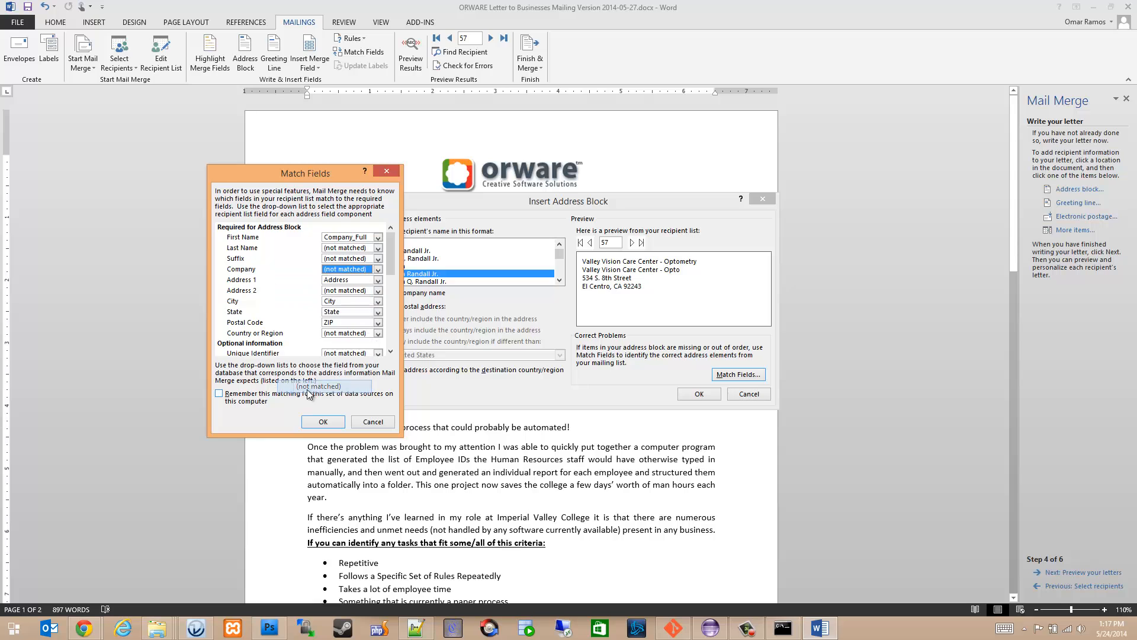
{"action": "left_click", "coordinate": [324, 422]}
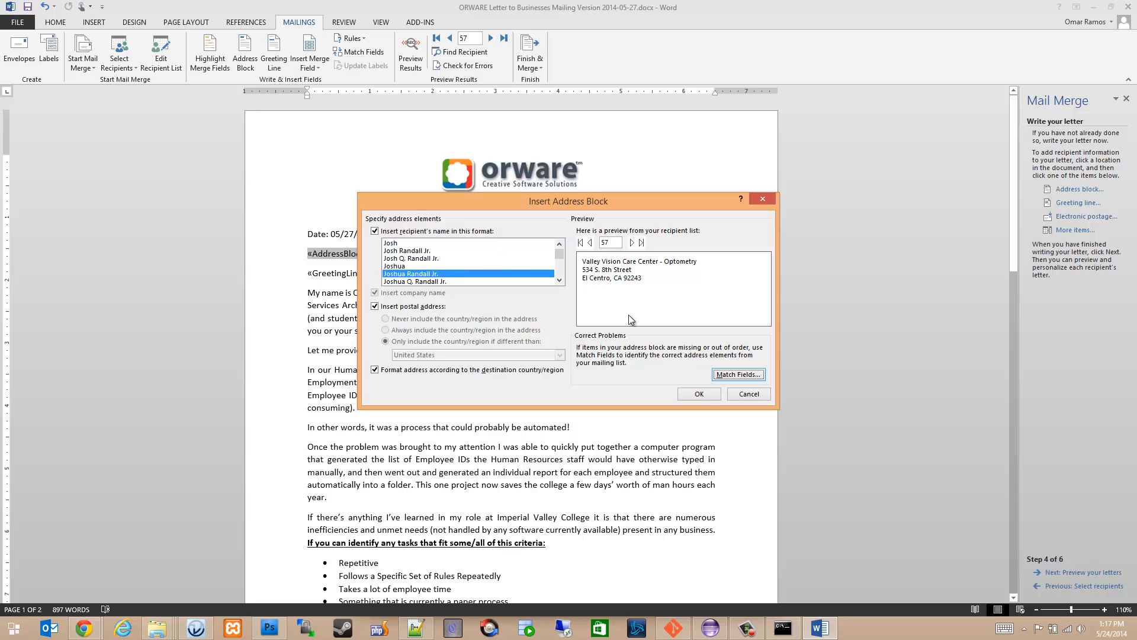
{"action": "left_click", "coordinate": [695, 398]}
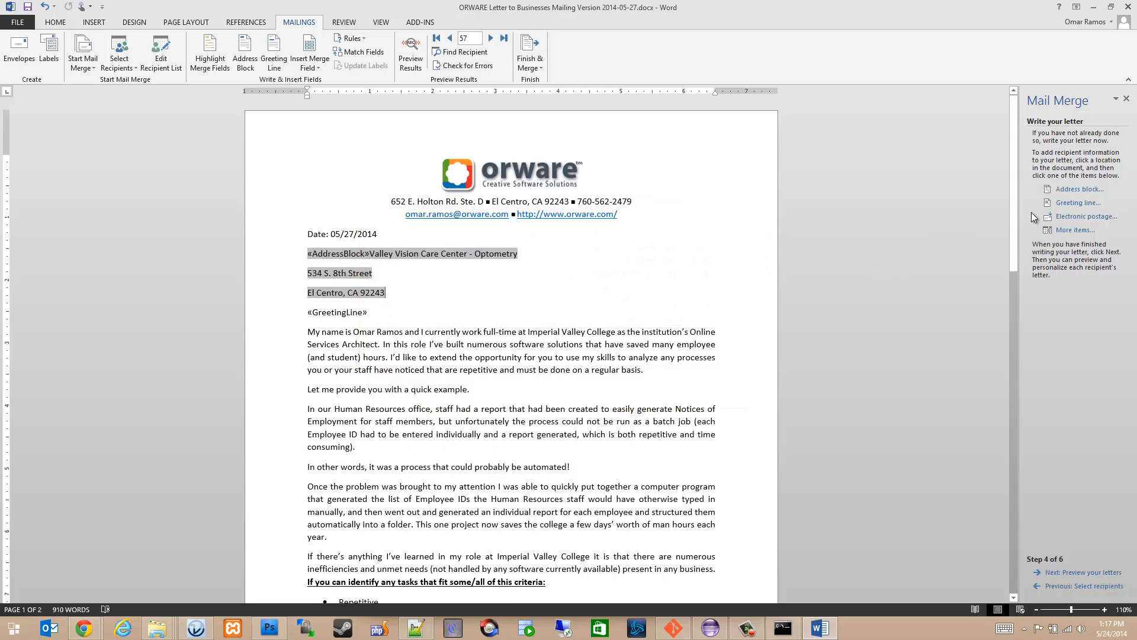
- Delete the AddressBlock field together with the address text inserted beside it
{"action": "left_click", "coordinate": [1074, 230]}
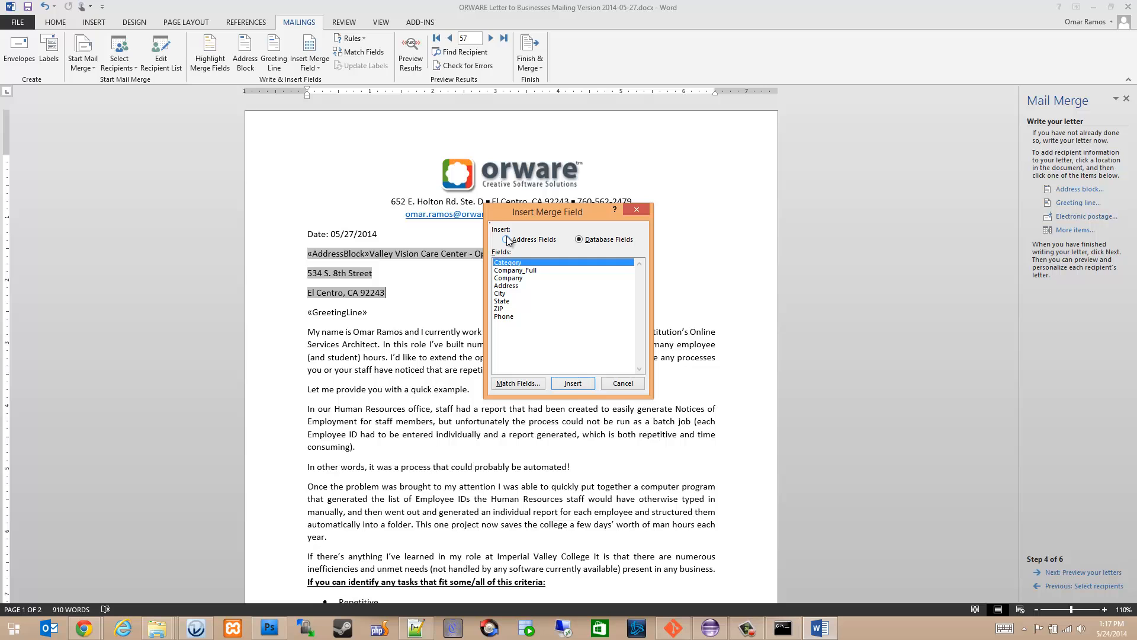
{"action": "left_click", "coordinate": [621, 383]}
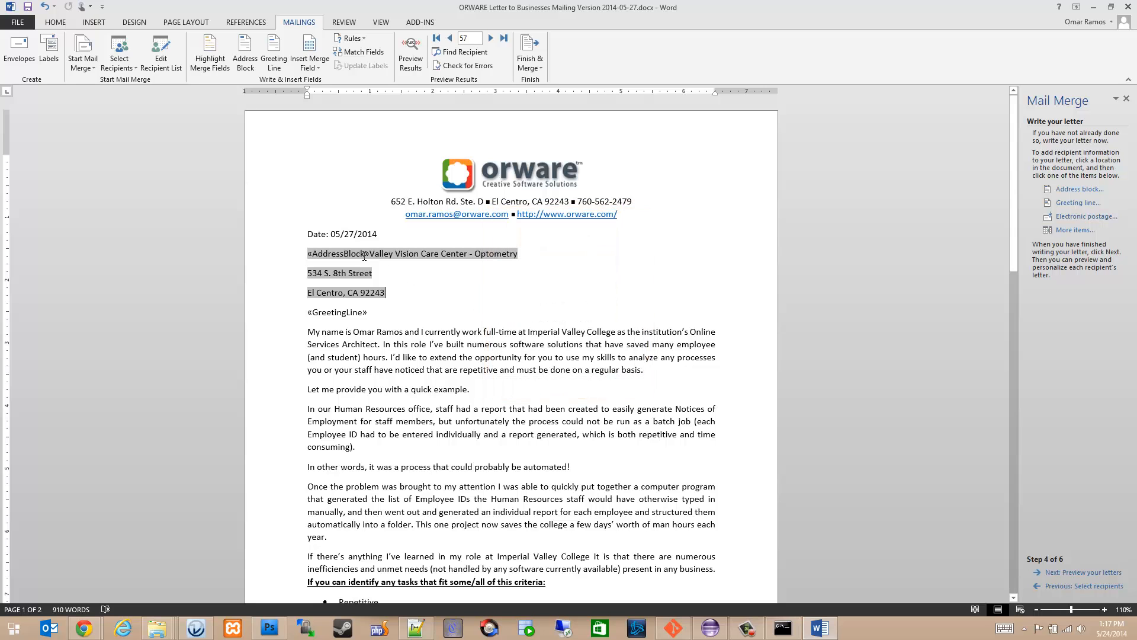
{"action": "left_click", "coordinate": [296, 278]}
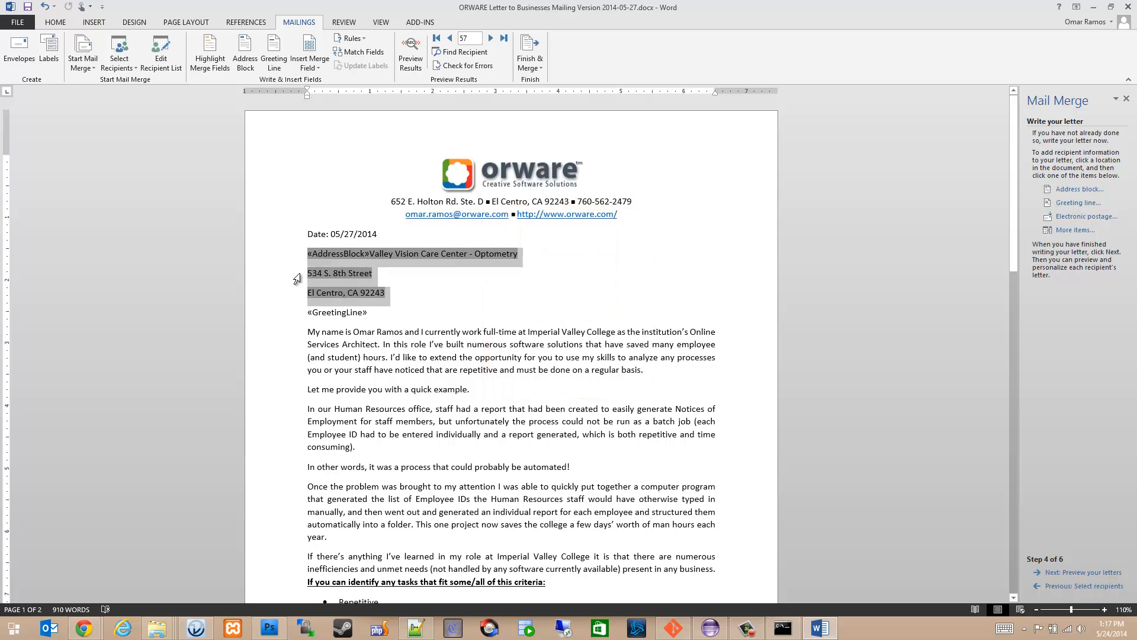
{"action": "key", "text": "Delete"}
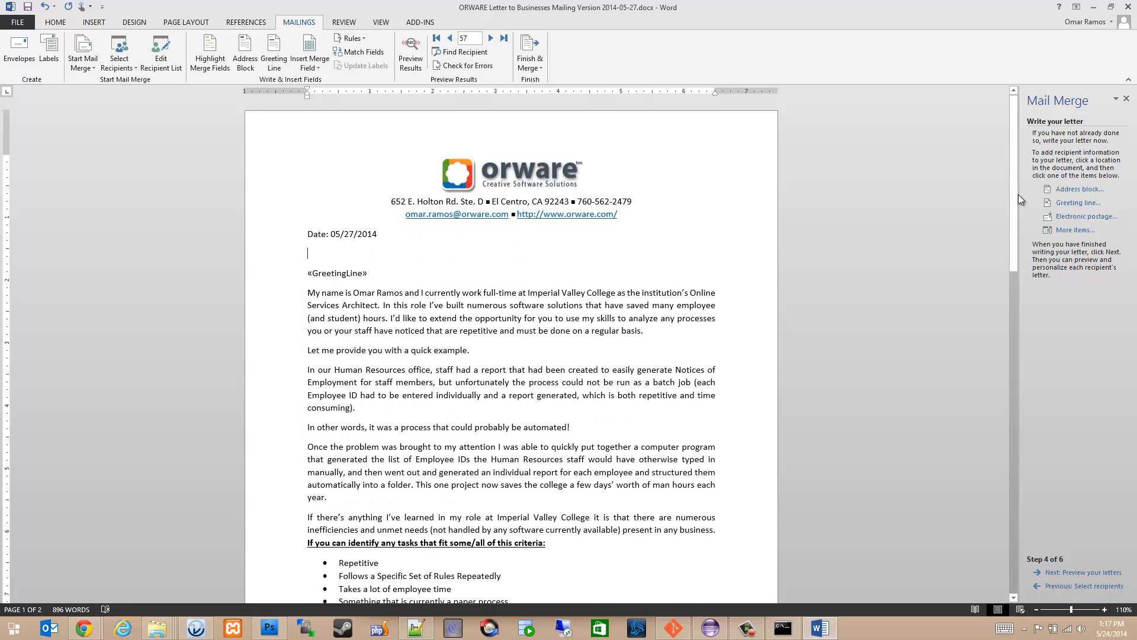
- Insert the Company_Full, Address, City, State and ZIP merge fields on the empty line below the date
{"action": "left_click", "coordinate": [1076, 229]}
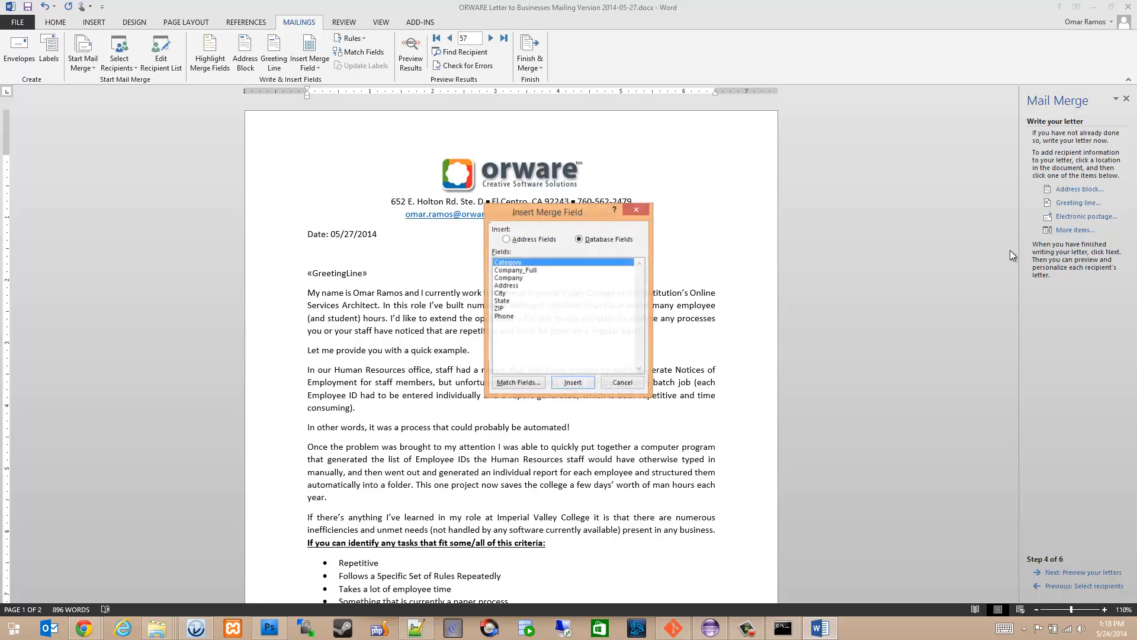
{"action": "left_click", "coordinate": [526, 271]}
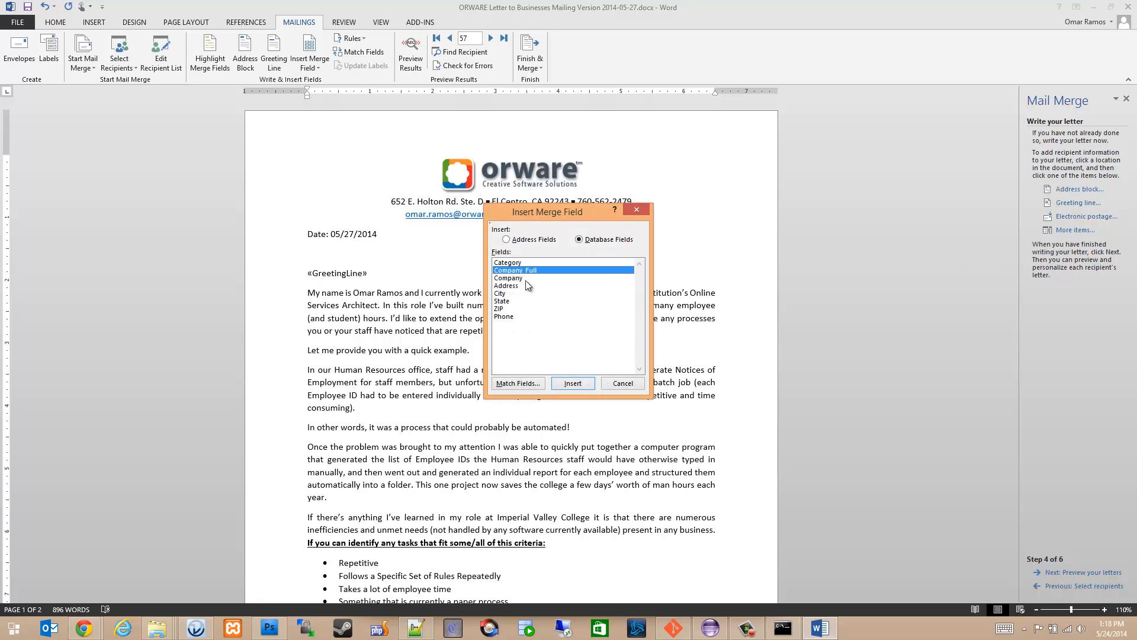
{"action": "left_click", "coordinate": [573, 384]}
{"action": "left_click", "coordinate": [517, 286]}
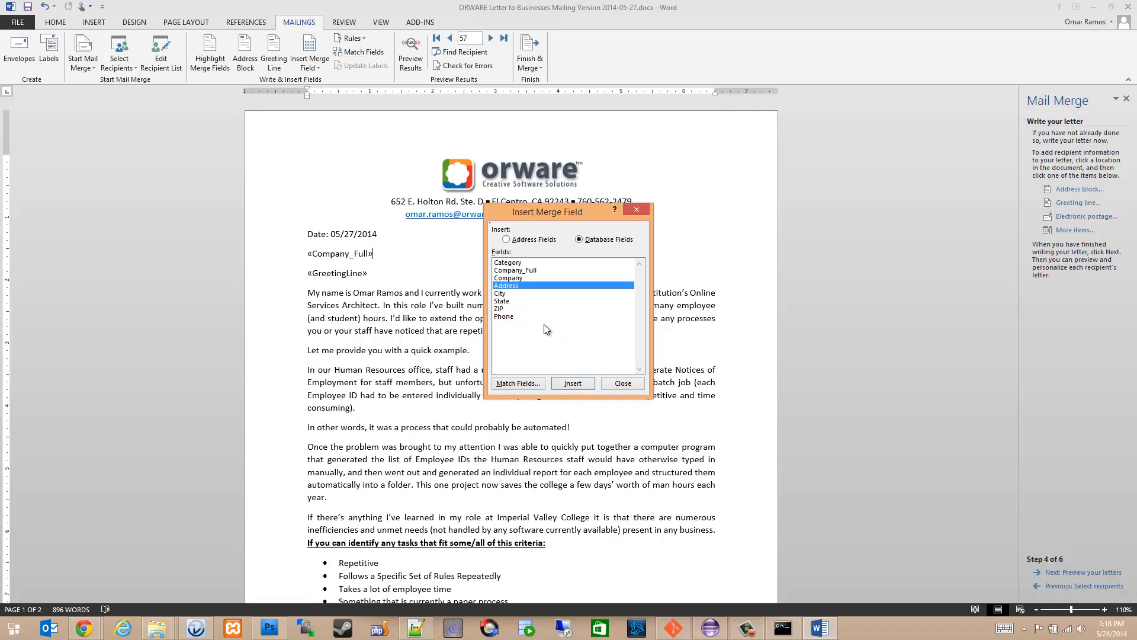
{"action": "left_click", "coordinate": [564, 385]}
{"action": "left_click", "coordinate": [504, 293]}
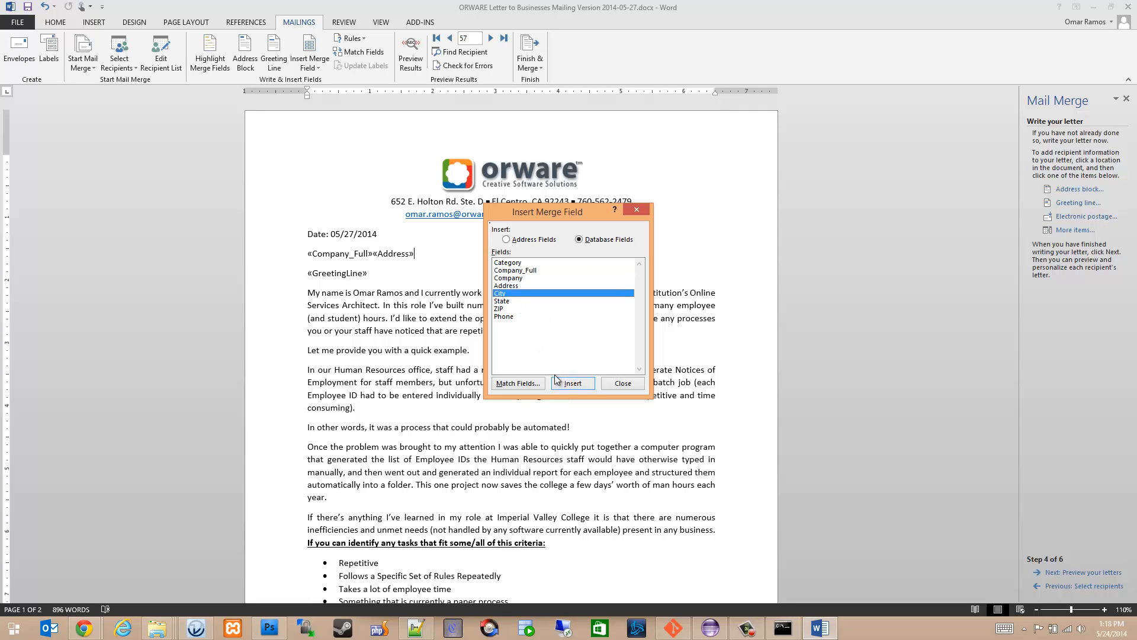
{"action": "left_click", "coordinate": [570, 384]}
{"action": "left_click", "coordinate": [502, 301]}
{"action": "left_click", "coordinate": [570, 383]}
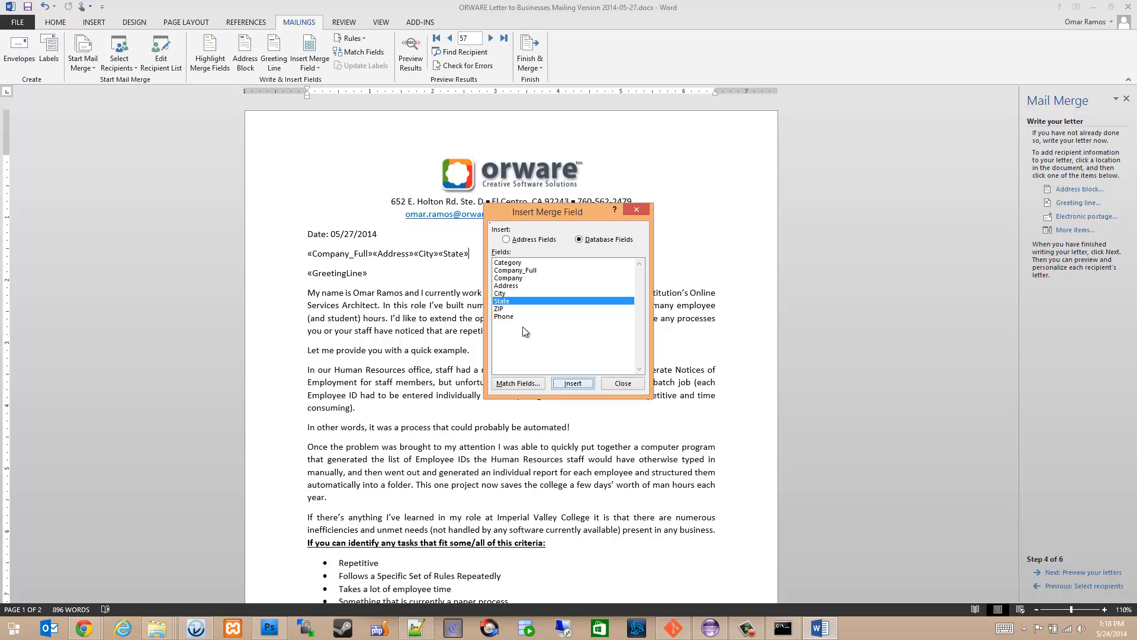
{"action": "left_click", "coordinate": [508, 310]}
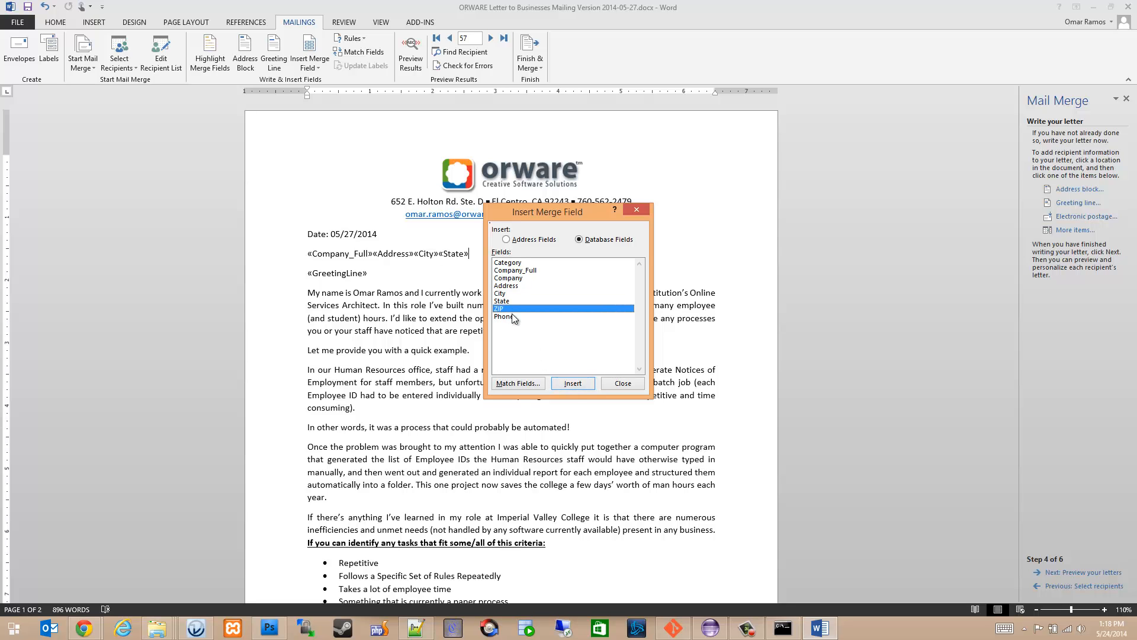
{"action": "left_click", "coordinate": [572, 383]}
{"action": "left_click", "coordinate": [623, 384]}
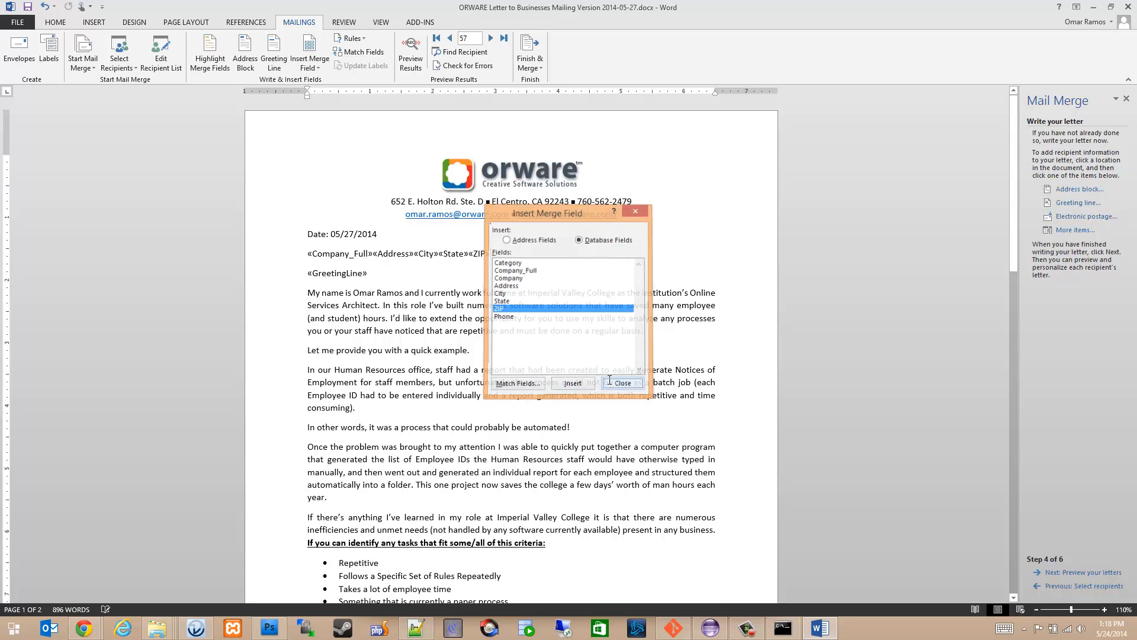
- Insert line breaks before the Address and City fields so the address spans three tightly spaced lines
{"action": "left_click", "coordinate": [370, 254]}
{"action": "key", "text": "shift+Return"}
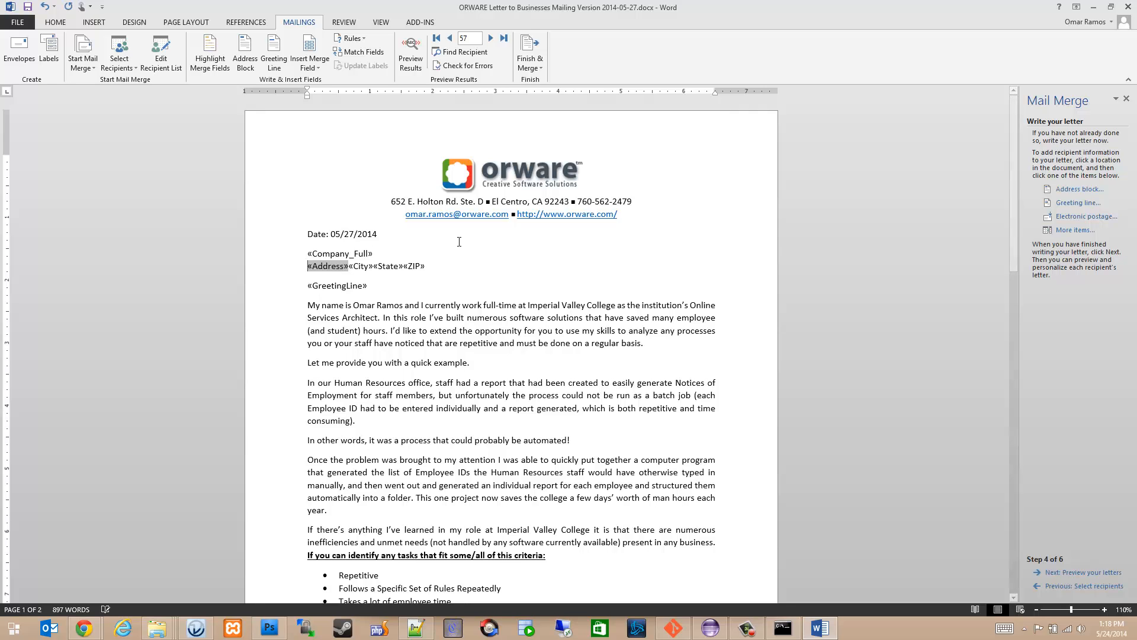
{"action": "key", "text": "Right"}
{"action": "key", "text": "Right"}
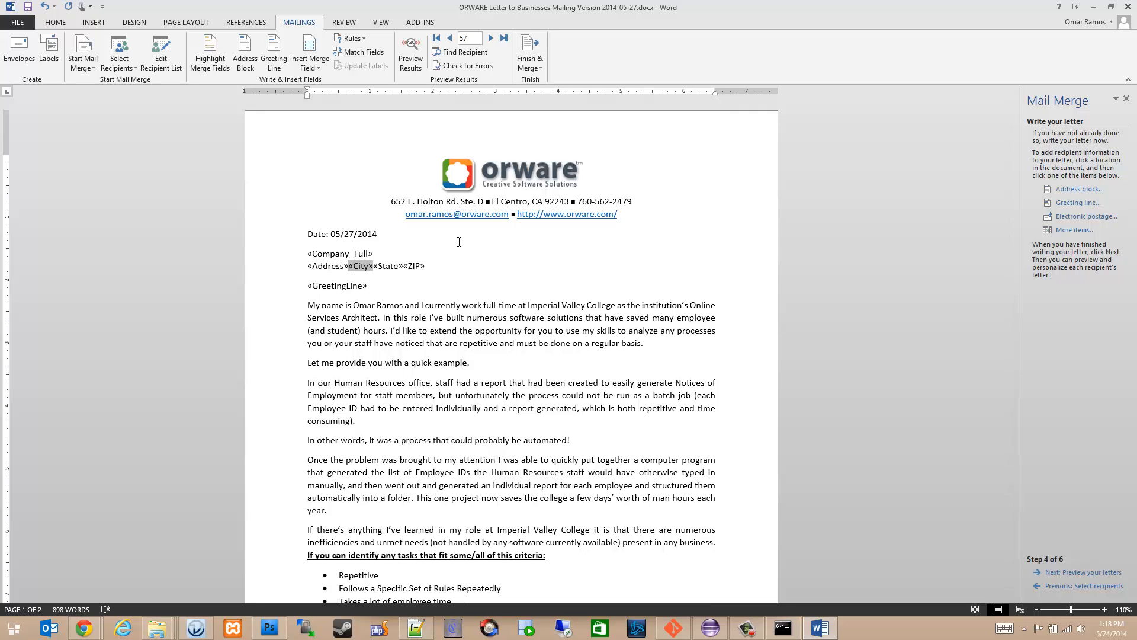
{"action": "key", "text": "shift+Return"}
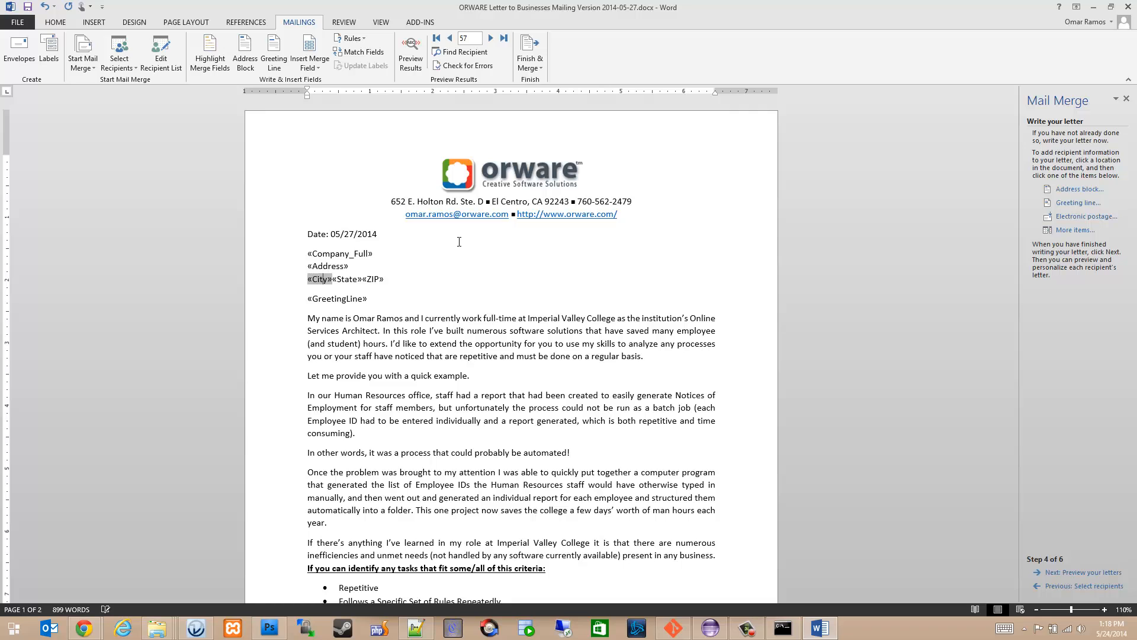
- Separate the City and State fields with a comma and space, and the State and ZIP fields with a space
{"action": "key", "text": "Right"}
{"action": "key", "text": "Right"}
{"action": "key", "text": "Right"}
{"action": "type", "text": ","}
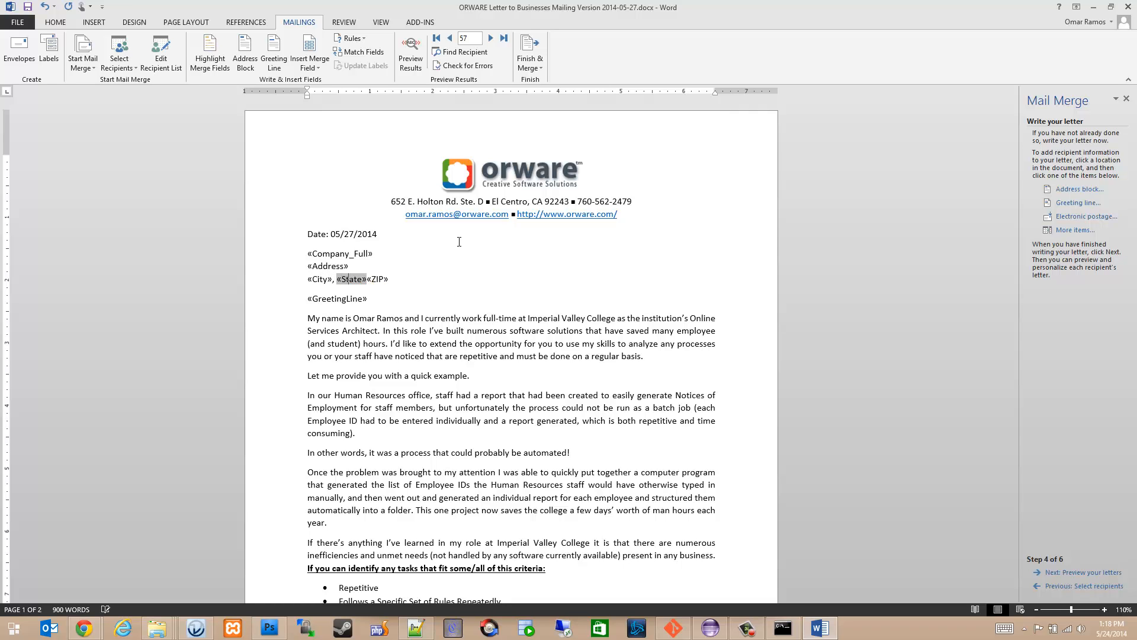
{"action": "key", "text": "Right"}
{"action": "left_click", "coordinate": [385, 300]}
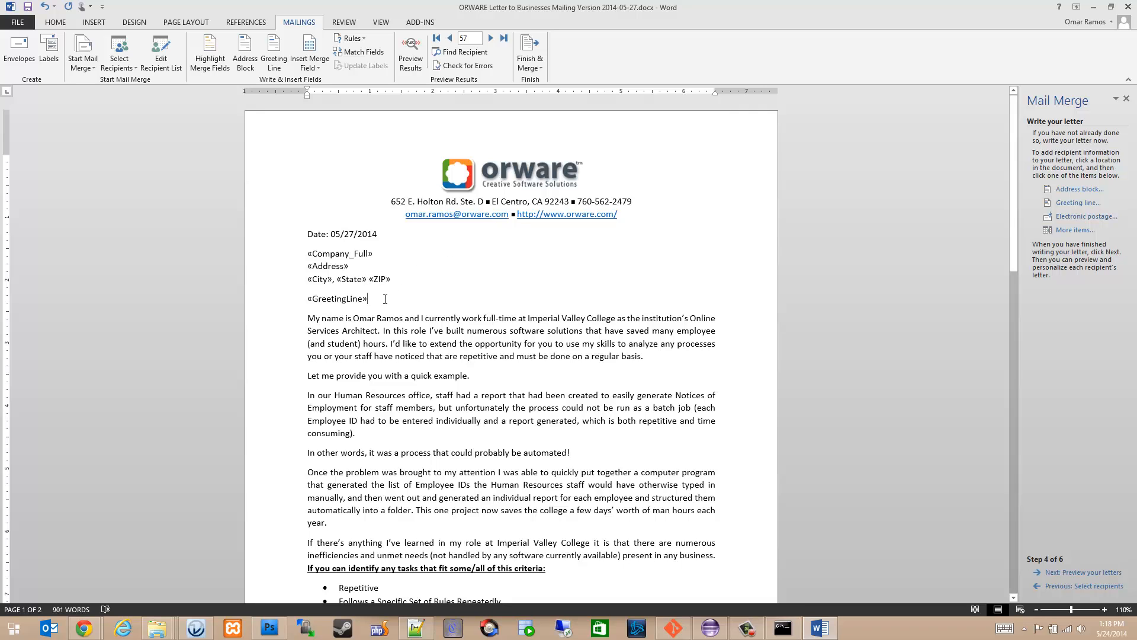
- Preview the letter and complete the merge of all records into a new document, dismissing the empty-record notices
{"action": "left_click", "coordinate": [1077, 572]}
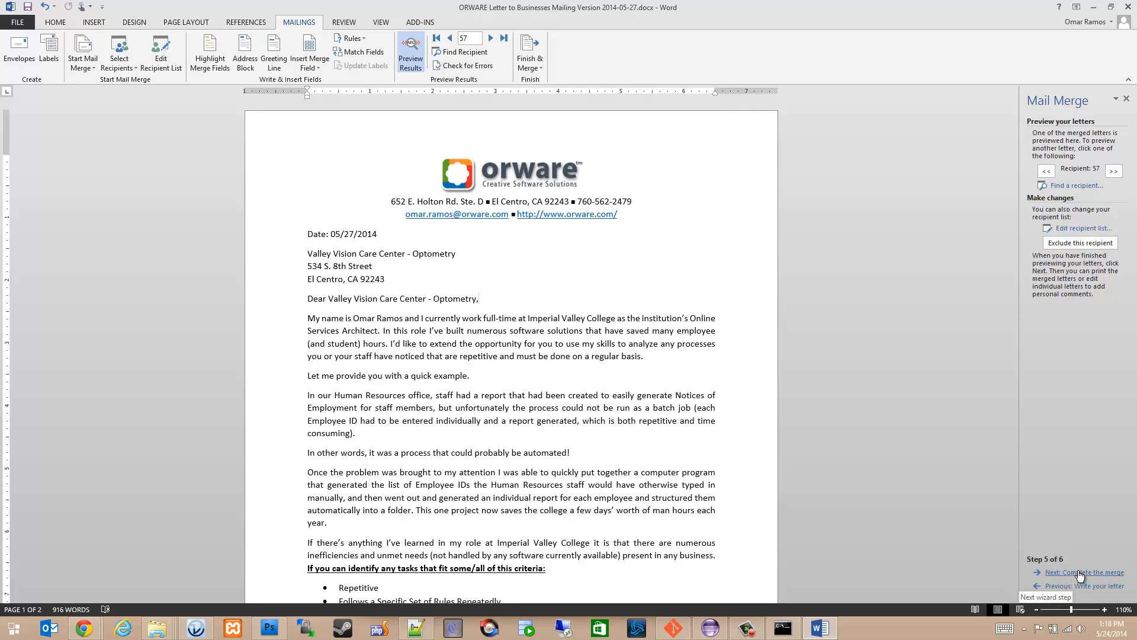
{"action": "left_click", "coordinate": [1079, 573]}
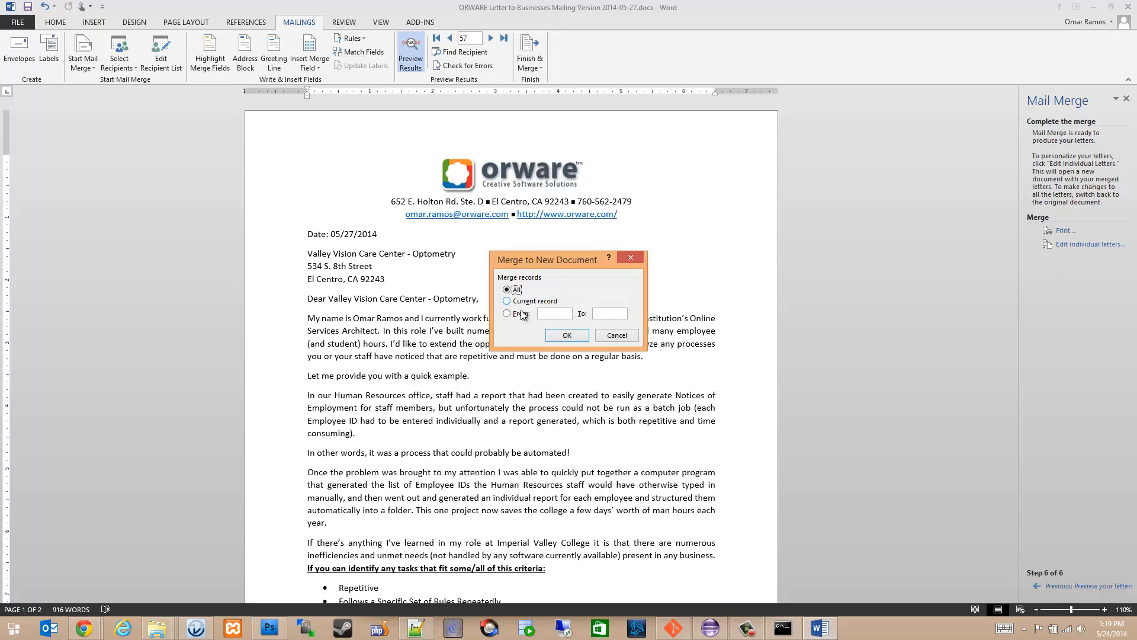
{"action": "left_click", "coordinate": [570, 336]}
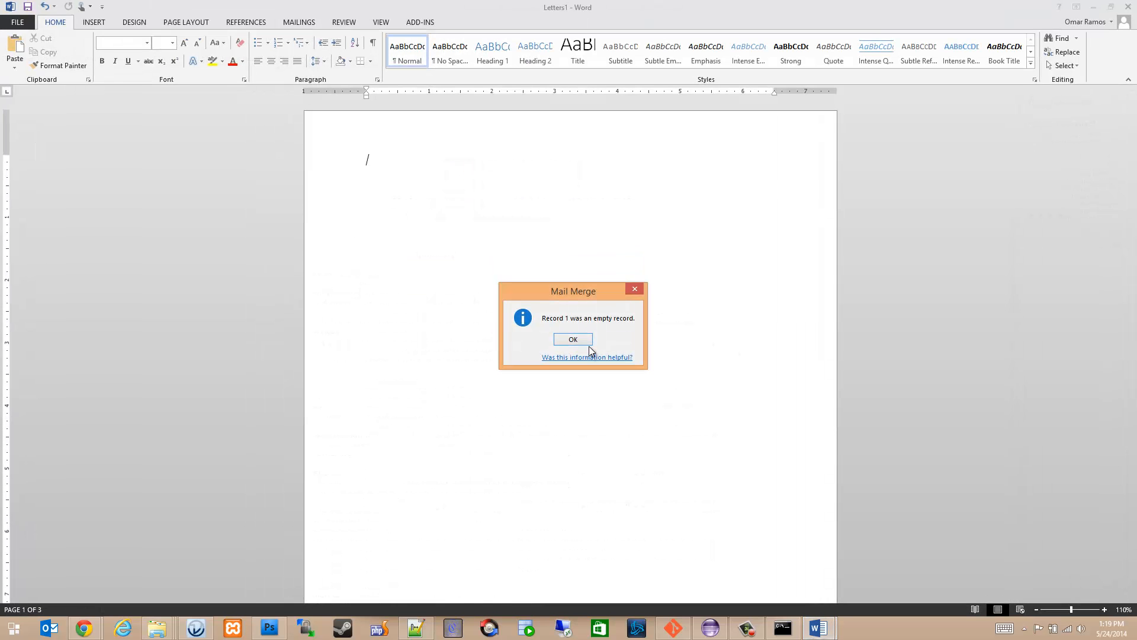
{"action": "left_click", "coordinate": [576, 337]}
{"action": "left_click", "coordinate": [573, 343]}
{"action": "left_click", "coordinate": [572, 344]}
{"action": "left_click", "coordinate": [572, 342]}
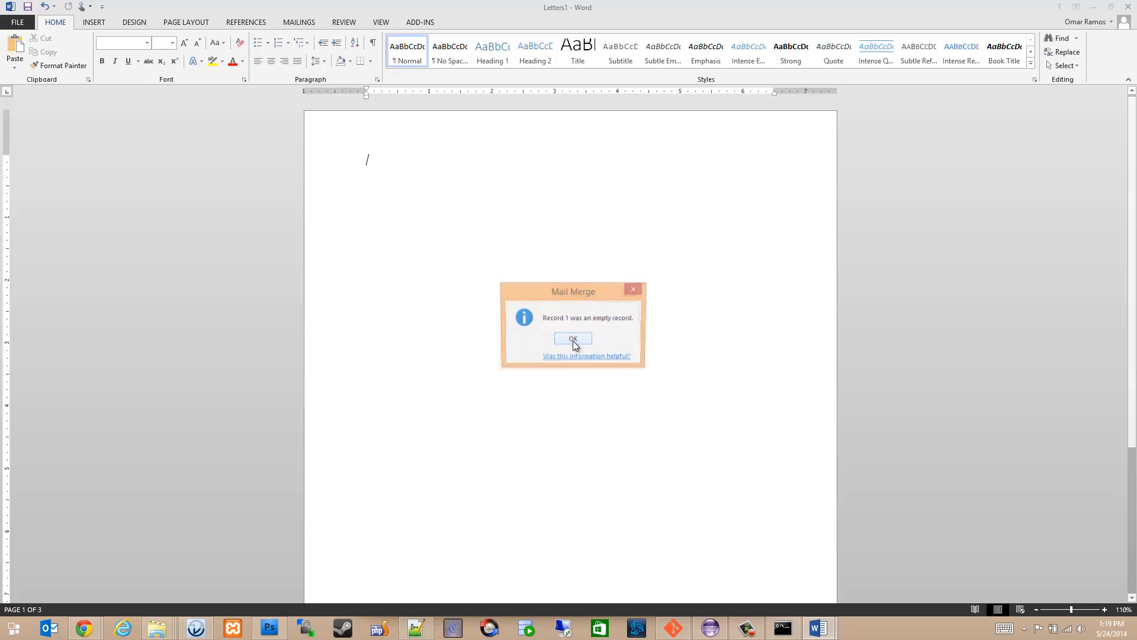
{"action": "left_click", "coordinate": [574, 340]}
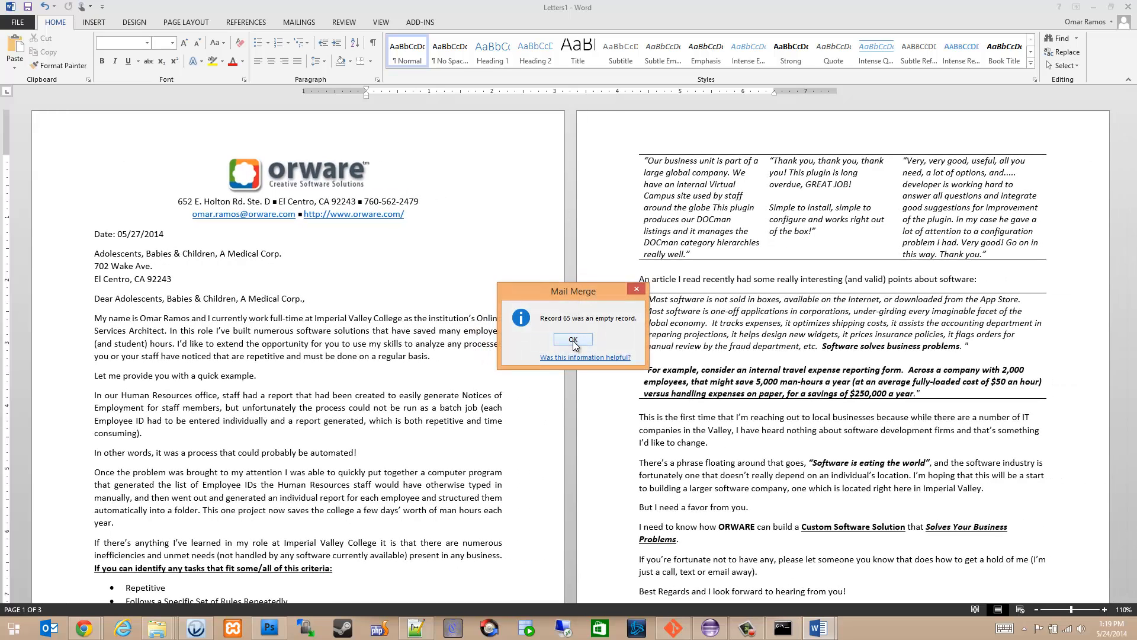
{"action": "left_click", "coordinate": [573, 341]}
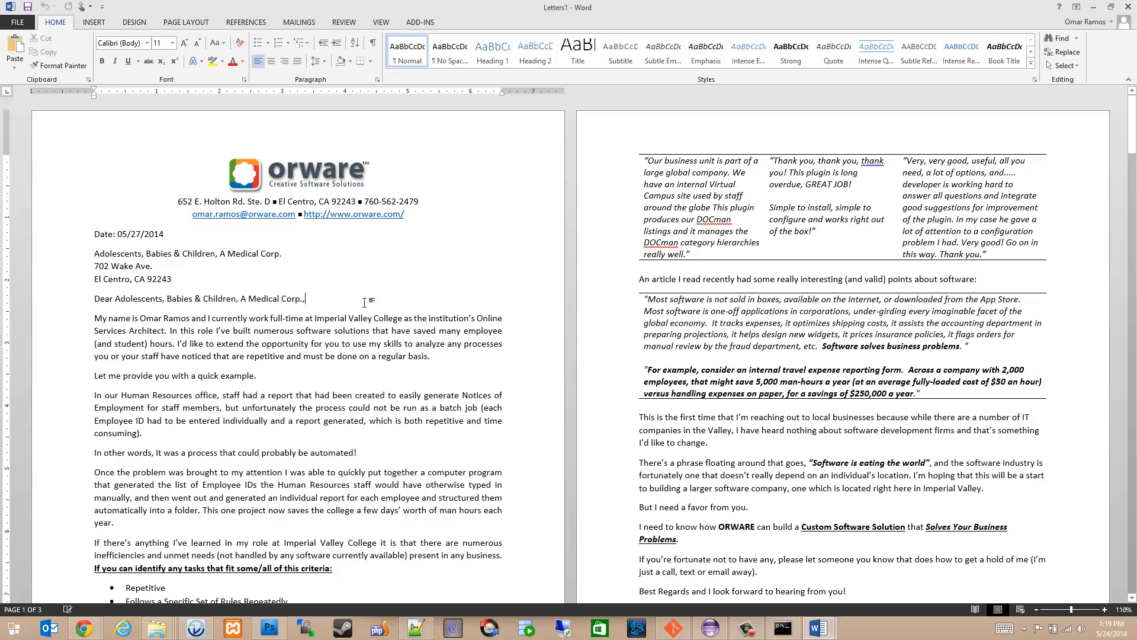
- Look through the merged letters to examine each recipient's address block, greeting line and page layout
{"action": "scroll", "coordinate": [365, 303], "scroll_direction": "down", "scroll_amount": 10}
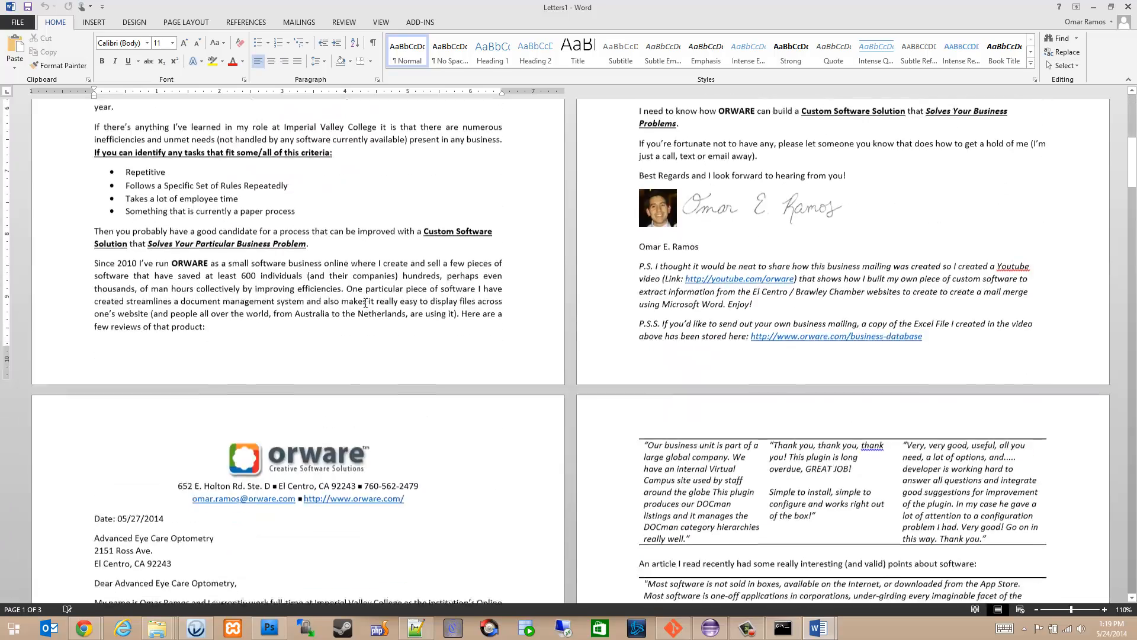
{"action": "scroll", "coordinate": [365, 303], "scroll_direction": "down", "scroll_amount": 8}
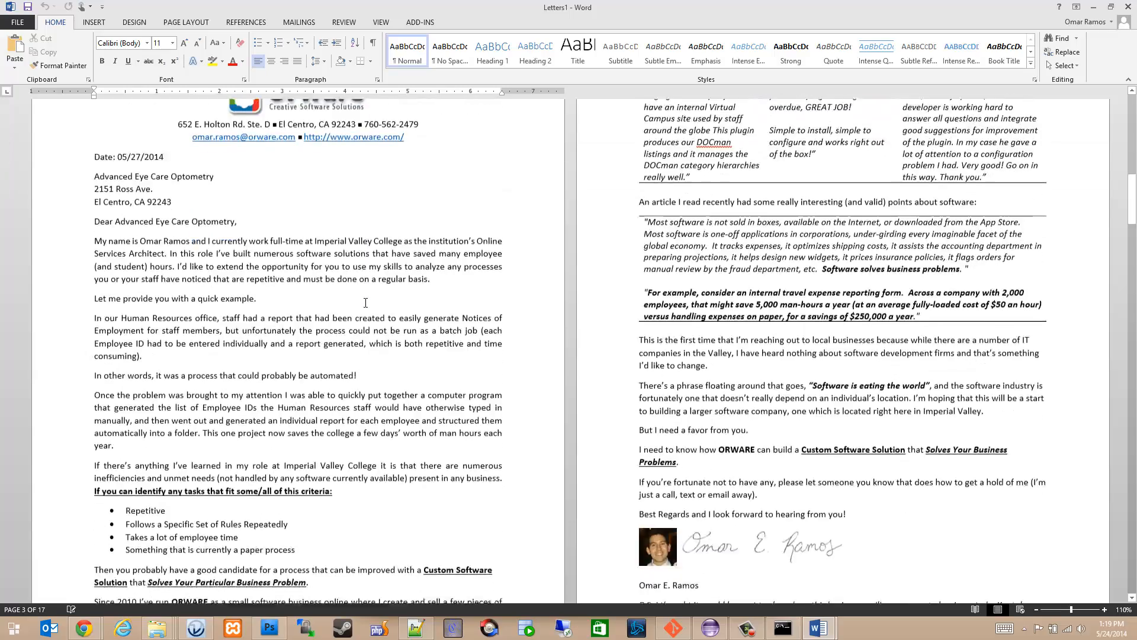
{"action": "scroll", "coordinate": [365, 303], "scroll_direction": "down", "scroll_amount": 10}
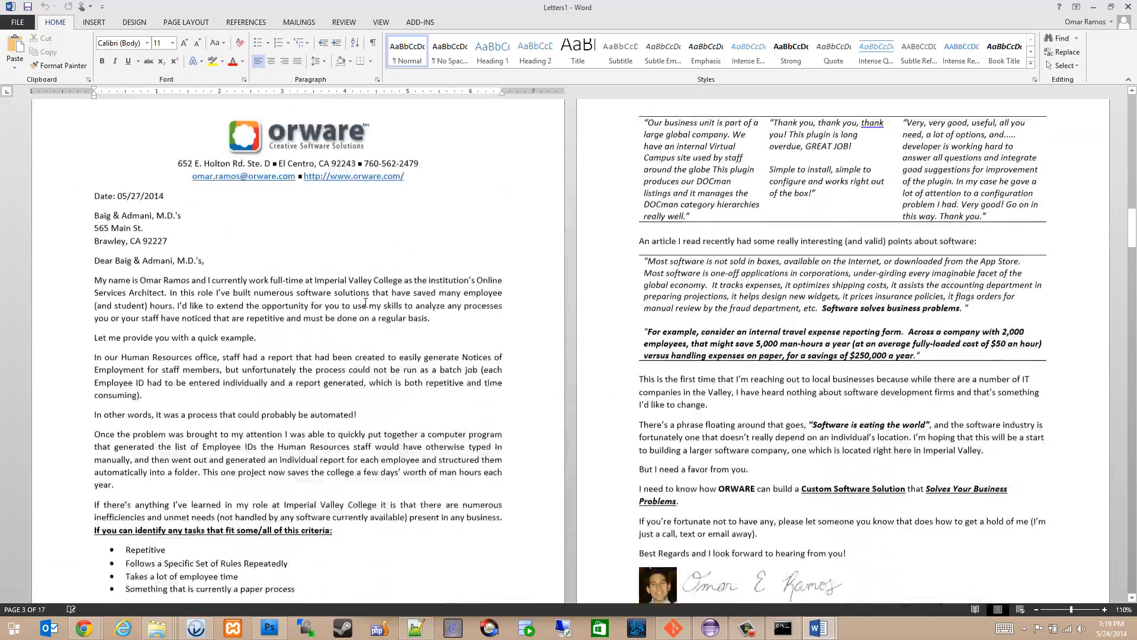
{"action": "left_click_drag", "start_coordinate": [1132, 249], "coordinate": [1107, 100]}
{"action": "type", "text": ", Babies"}
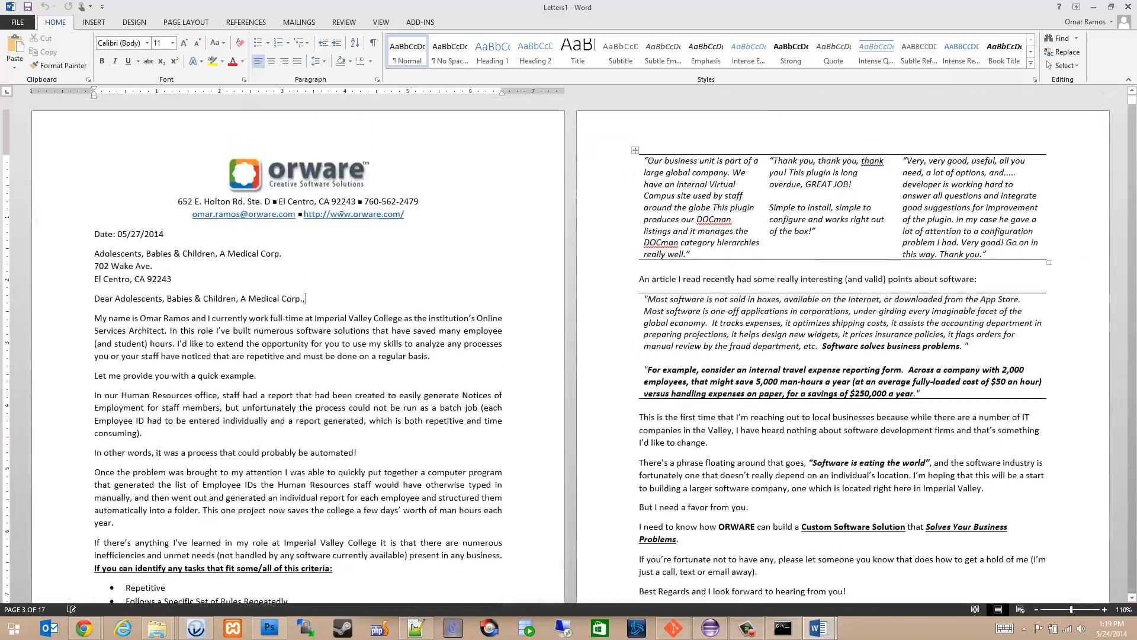
{"action": "left_click", "coordinate": [193, 318]}
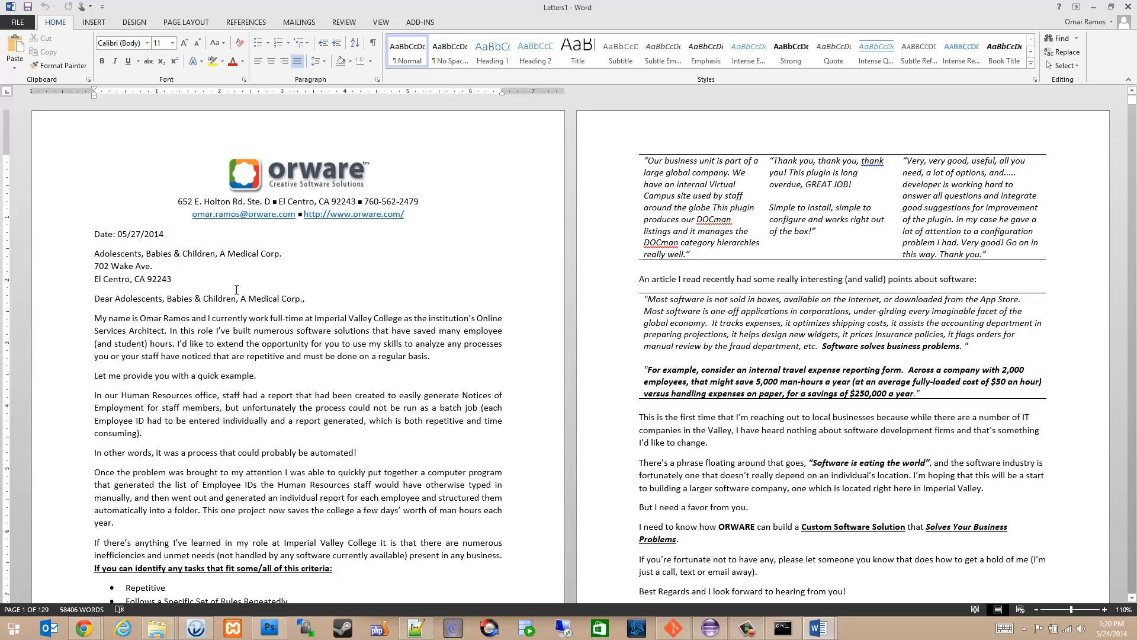
{"action": "scroll", "coordinate": [249, 284], "scroll_direction": "down", "scroll_amount": 2}
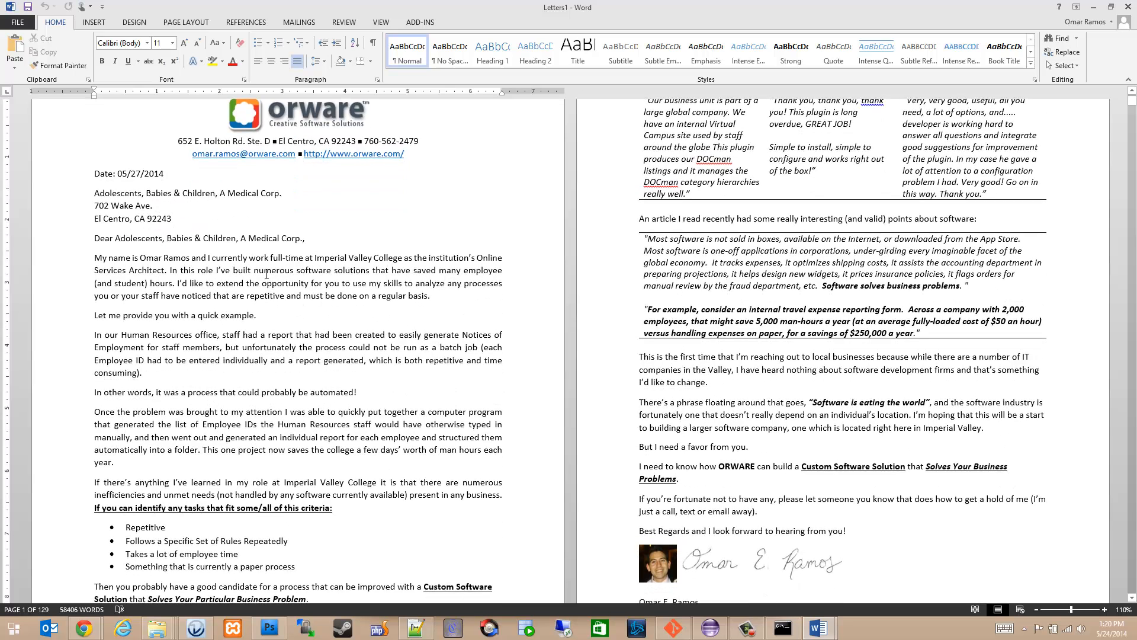
- Review the merged letters for the first several companies, checking each company name, street address, city line and greeting
{"action": "left_click_drag", "start_coordinate": [96, 193], "coordinate": [222, 200]}
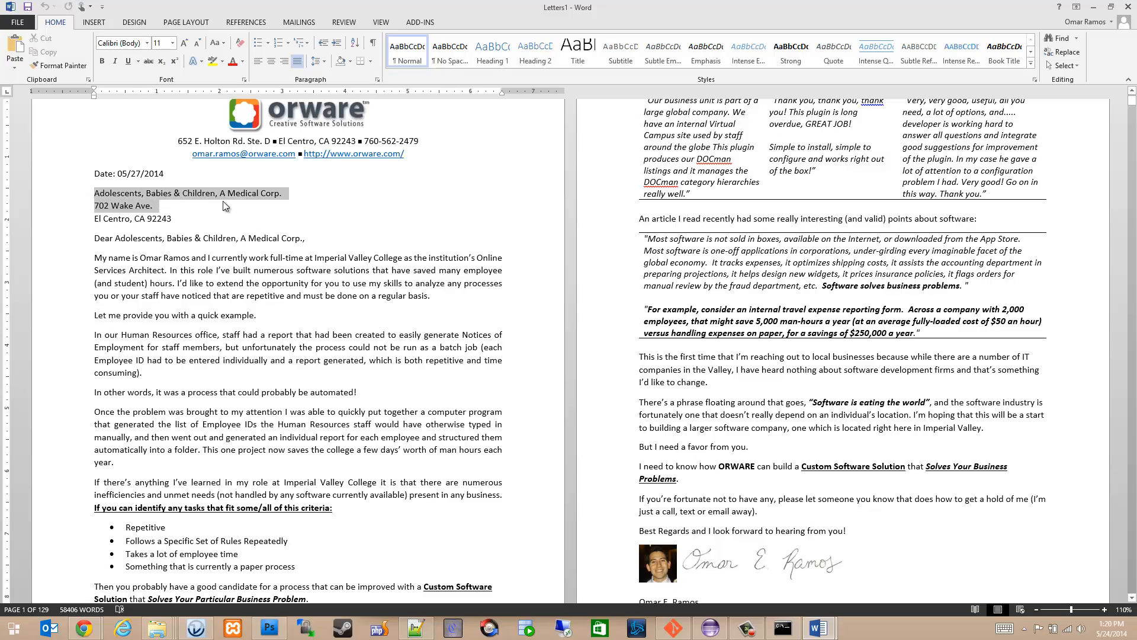
{"action": "scroll", "coordinate": [75, 245], "scroll_direction": "down", "scroll_amount": 20}
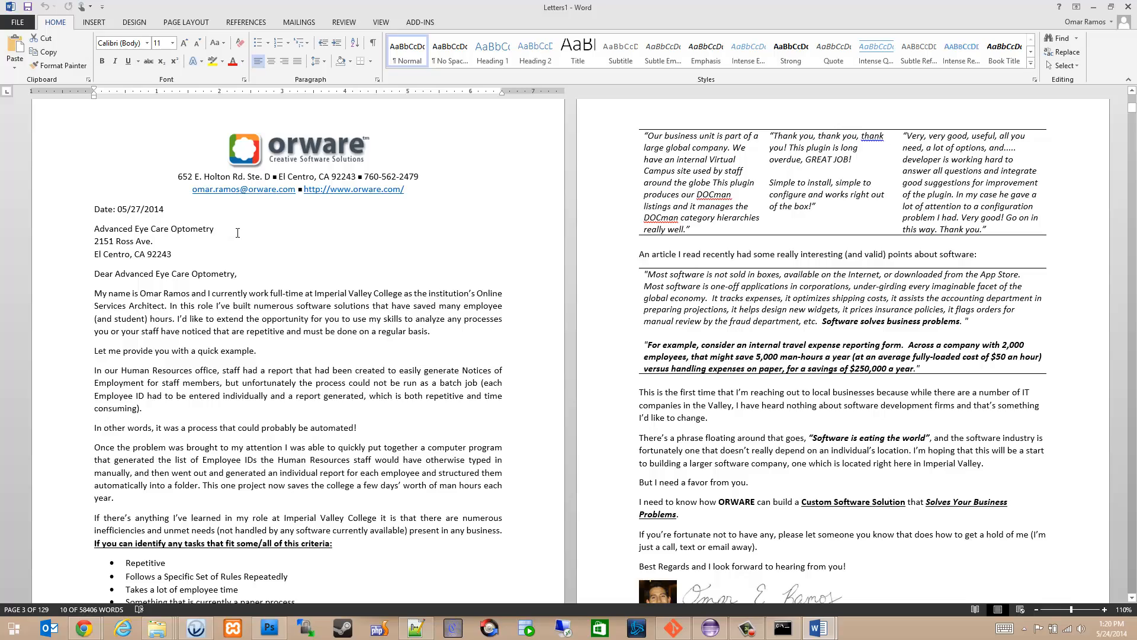
{"action": "scroll", "coordinate": [239, 233], "scroll_direction": "down", "scroll_amount": 3}
{"action": "scroll", "coordinate": [240, 232], "scroll_direction": "down", "scroll_amount": 16}
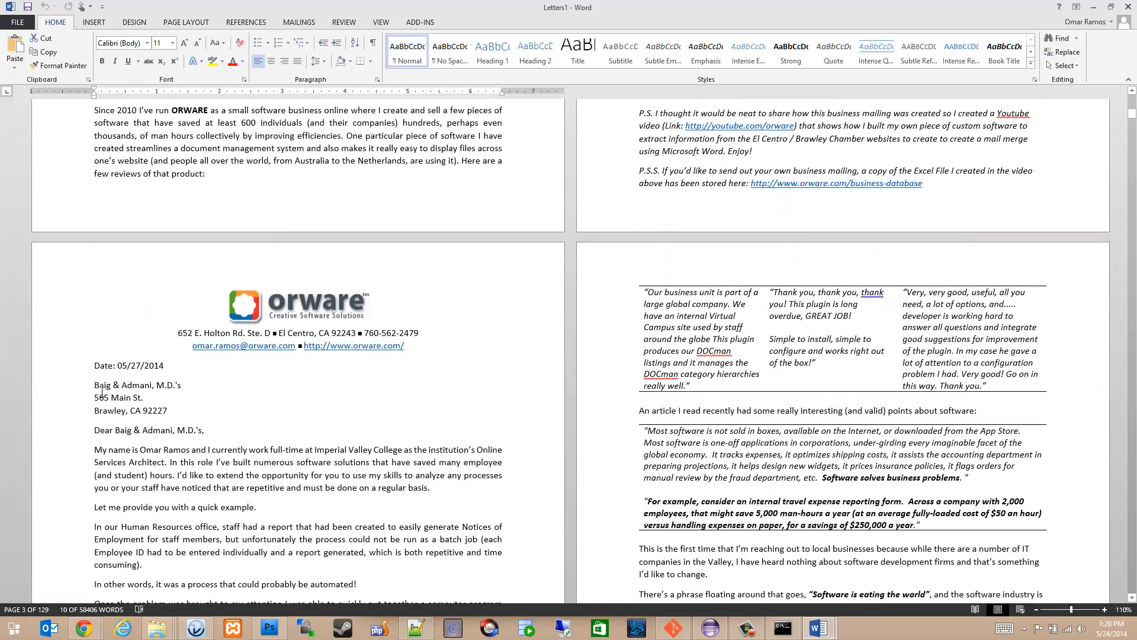
{"action": "scroll", "coordinate": [206, 384], "scroll_direction": "down", "scroll_amount": 3}
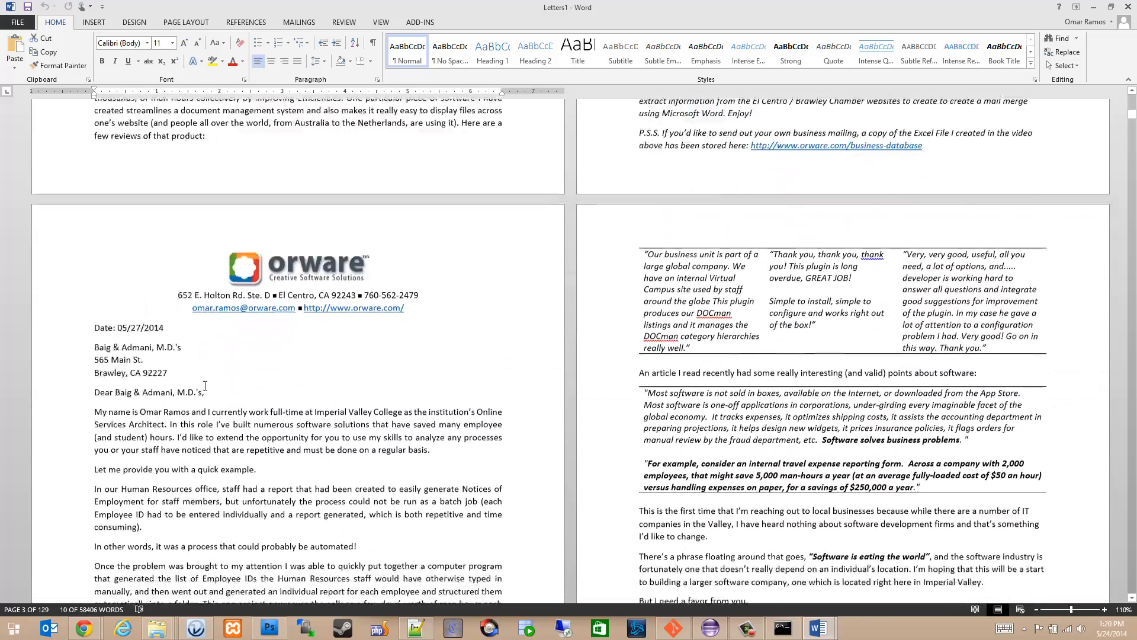
{"action": "scroll", "coordinate": [208, 383], "scroll_direction": "down", "scroll_amount": 20}
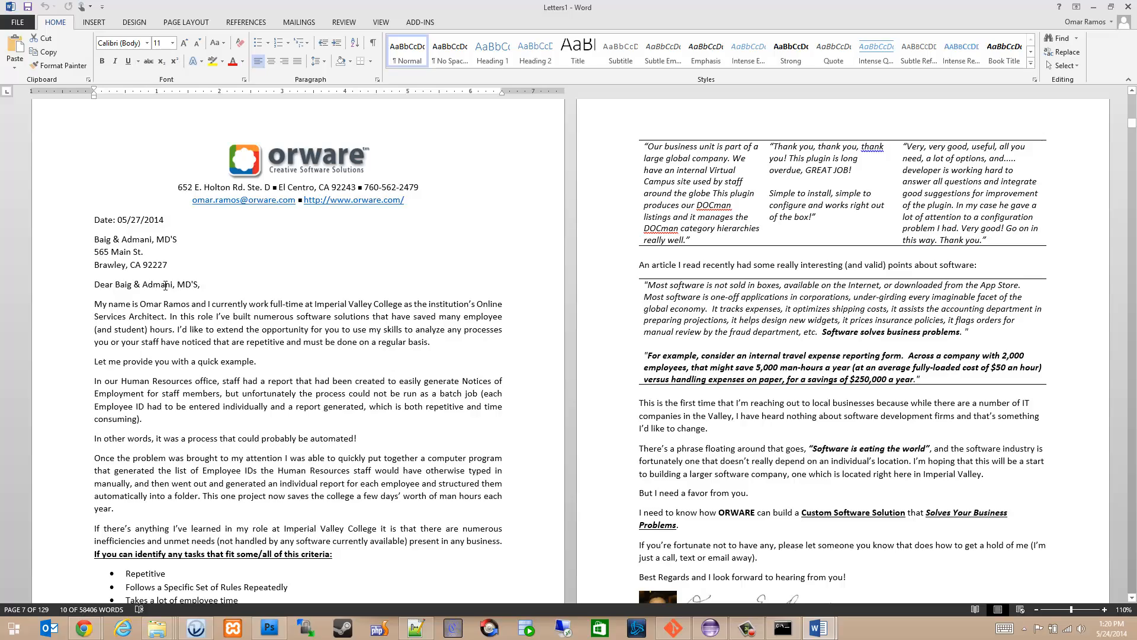
{"action": "scroll", "coordinate": [165, 285], "scroll_direction": "up", "scroll_amount": 20}
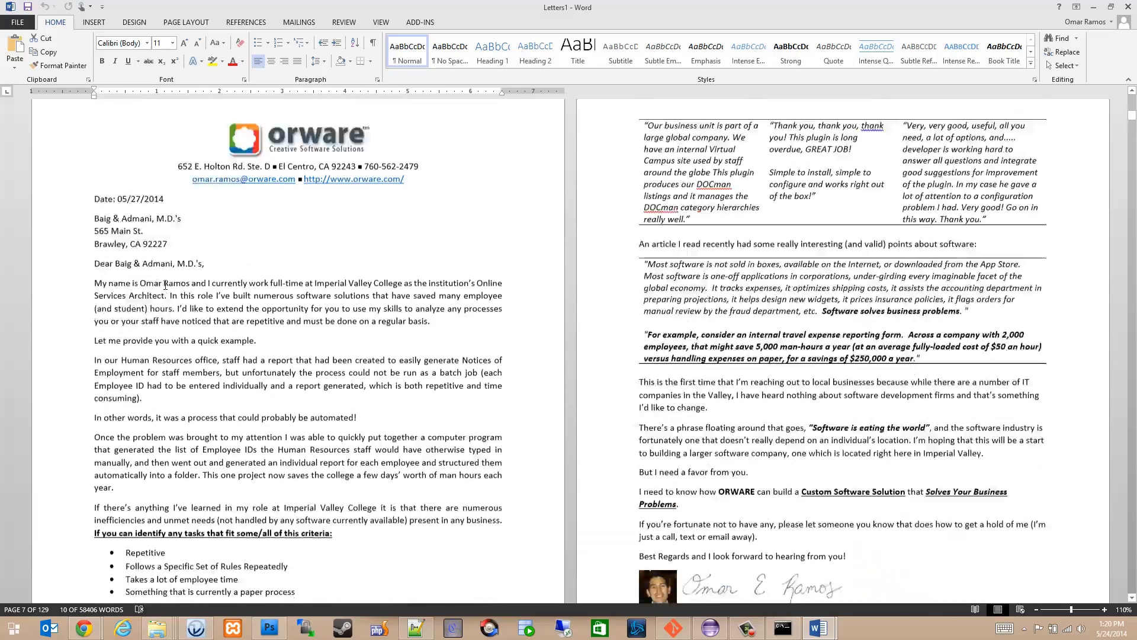
{"action": "scroll", "coordinate": [166, 285], "scroll_direction": "down", "scroll_amount": 20}
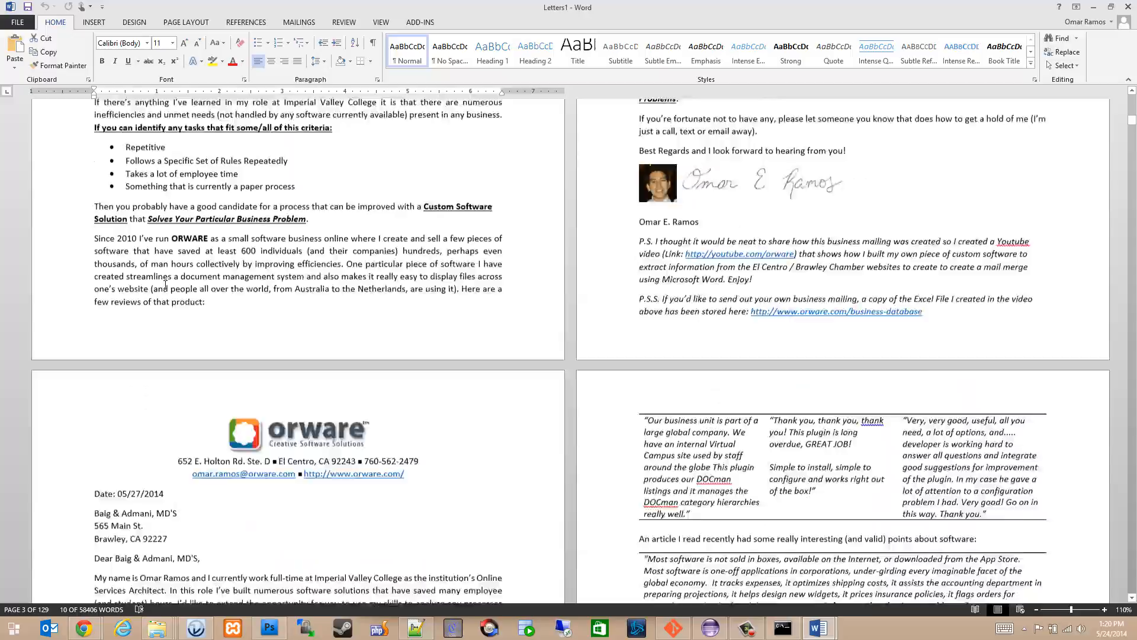
{"action": "scroll", "coordinate": [138, 346], "scroll_direction": "down", "scroll_amount": 3}
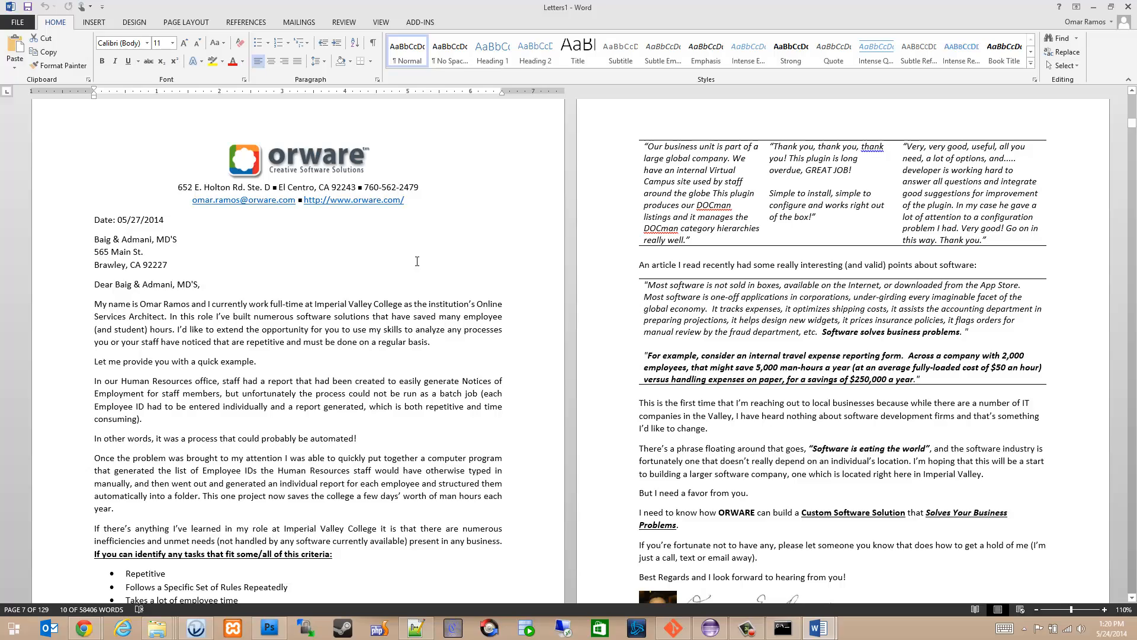
{"action": "scroll", "coordinate": [417, 261], "scroll_direction": "down", "scroll_amount": 10}
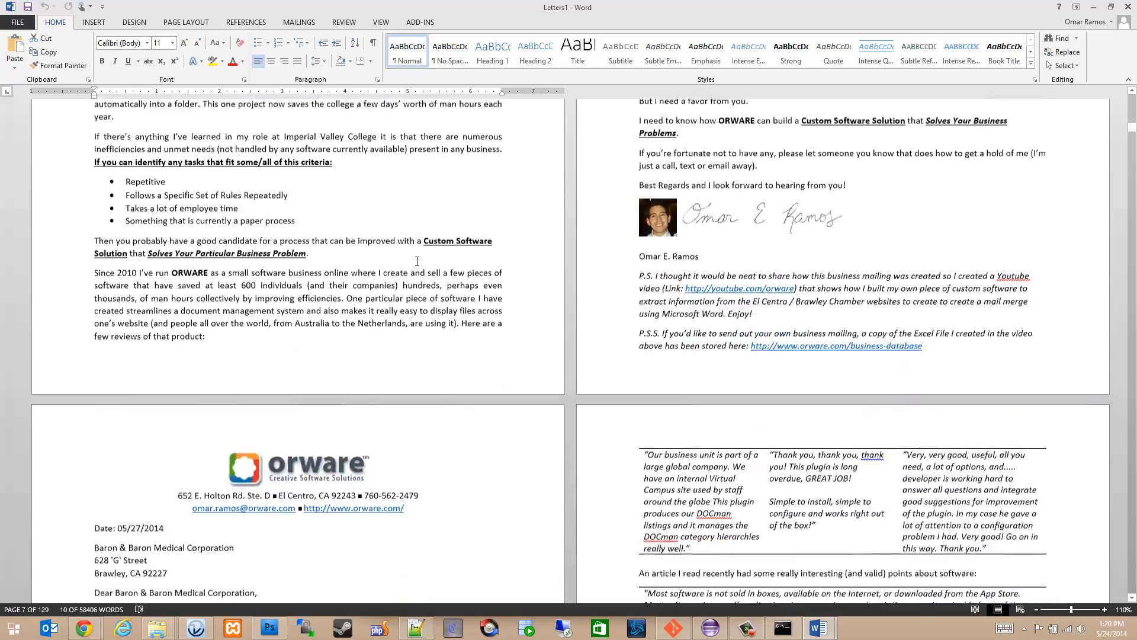
{"action": "scroll", "coordinate": [417, 262], "scroll_direction": "down", "scroll_amount": 4}
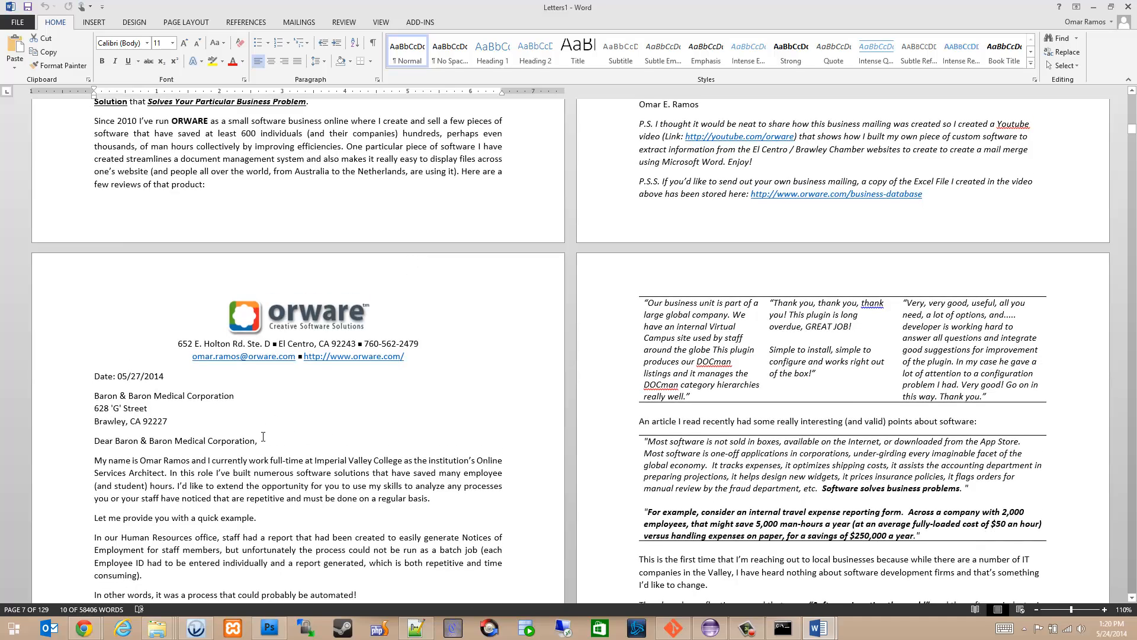
{"action": "scroll", "coordinate": [263, 436], "scroll_direction": "down", "scroll_amount": 4}
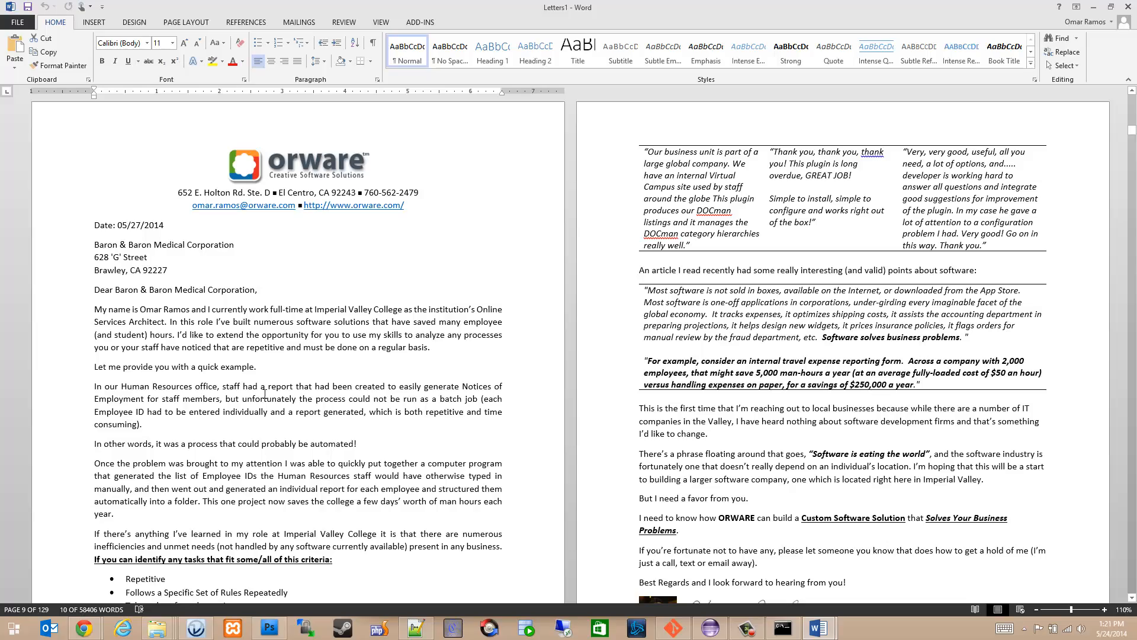
{"action": "scroll", "coordinate": [174, 260], "scroll_direction": "down", "scroll_amount": 5}
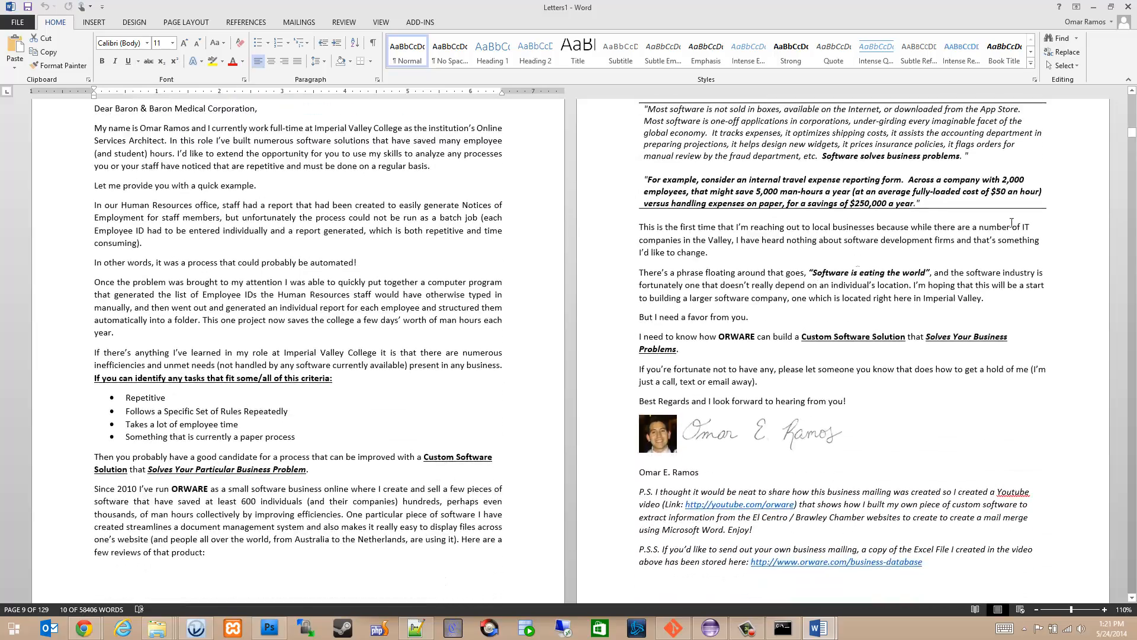
- Remove the blank final page after the last merged letter
{"action": "left_click_drag", "start_coordinate": [1134, 136], "coordinate": [1133, 586]}
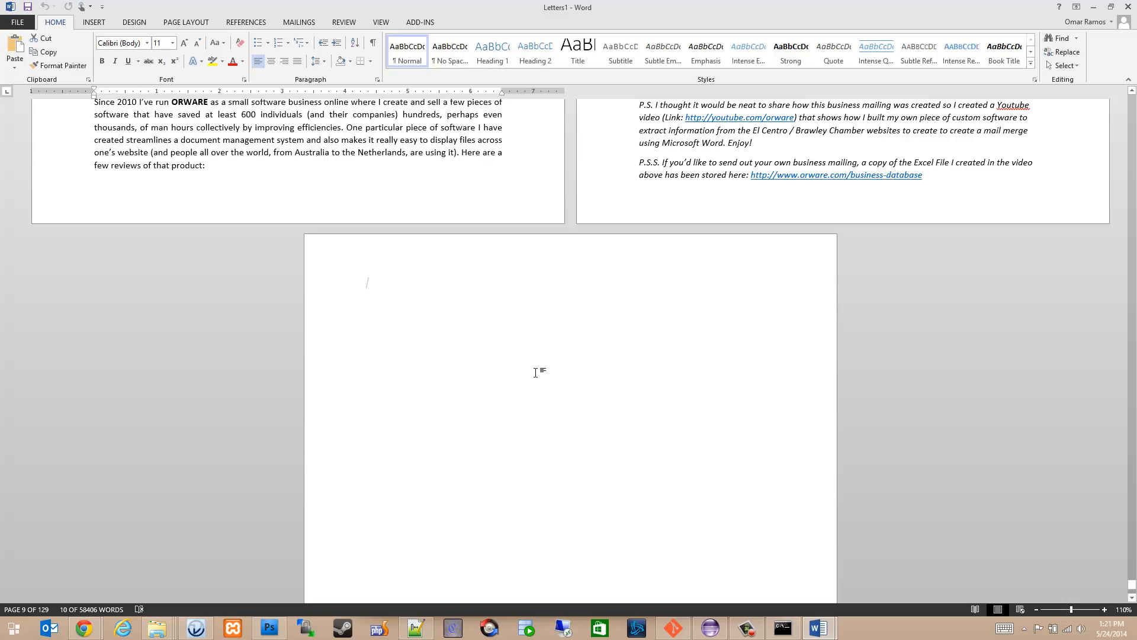
{"action": "left_click", "coordinate": [535, 373]}
{"action": "key", "text": "BackSpace"}
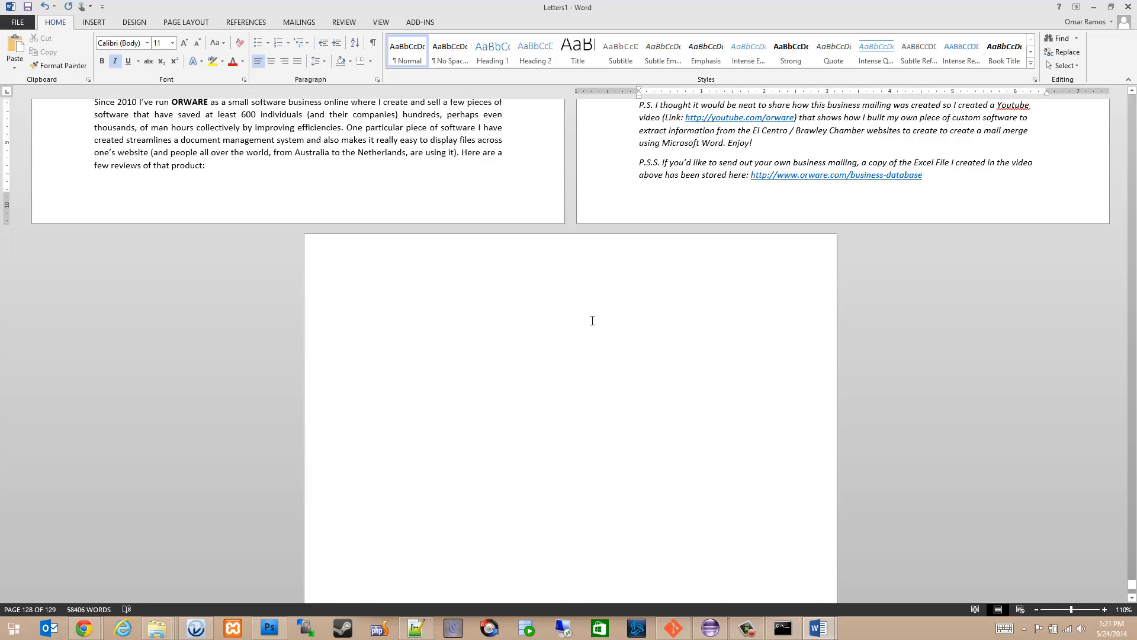
{"action": "left_click", "coordinate": [489, 370]}
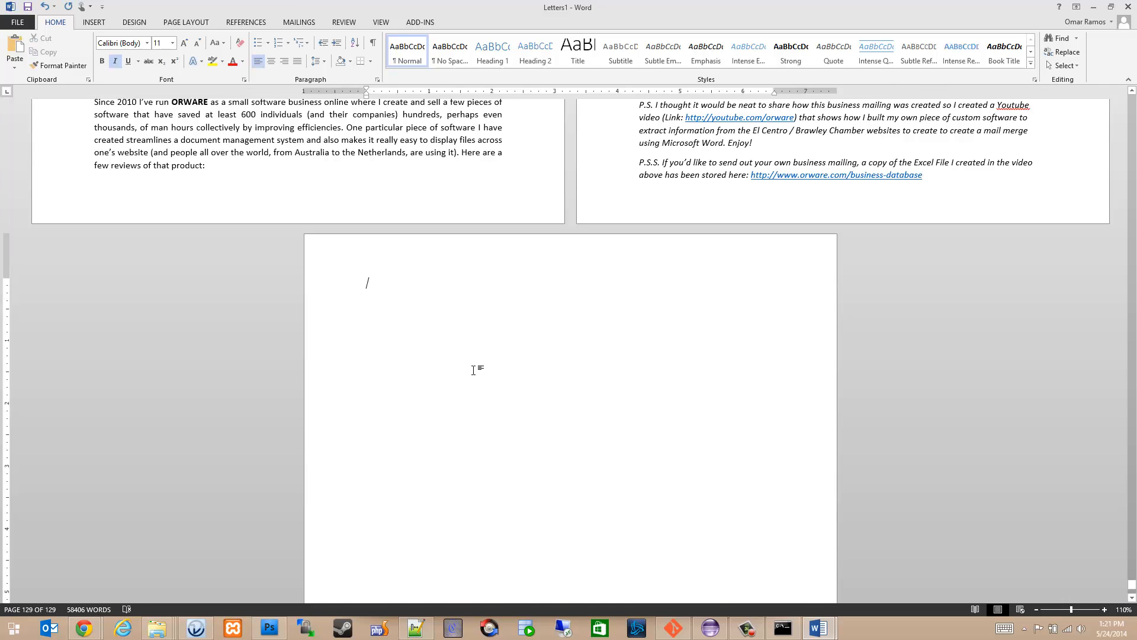
{"action": "key", "text": "BackSpace"}
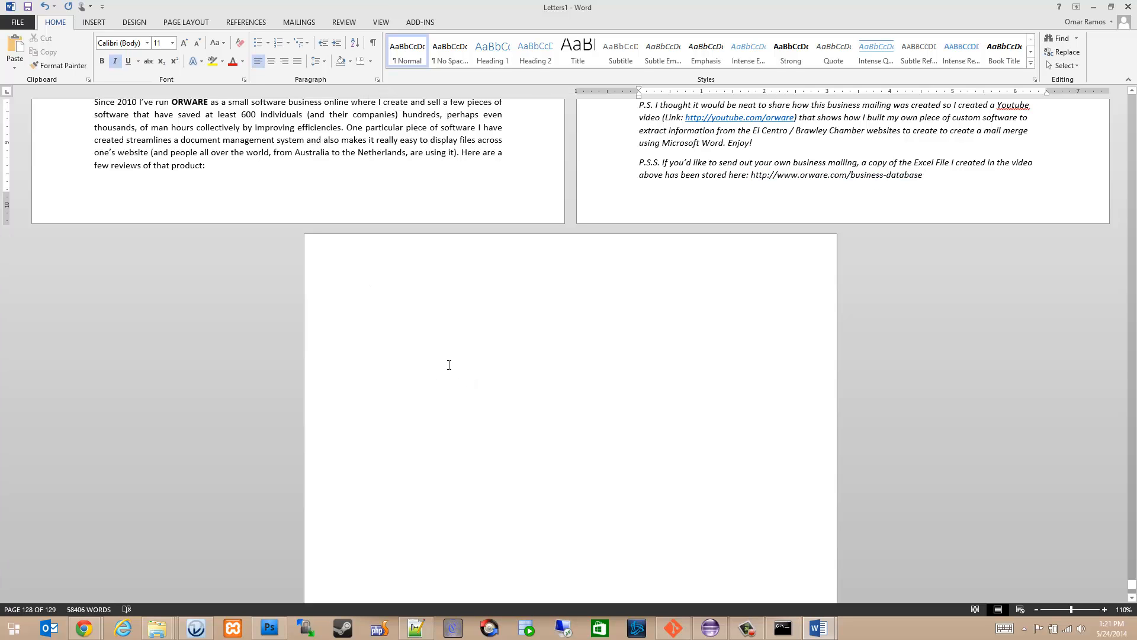
{"action": "key", "text": "Delete"}
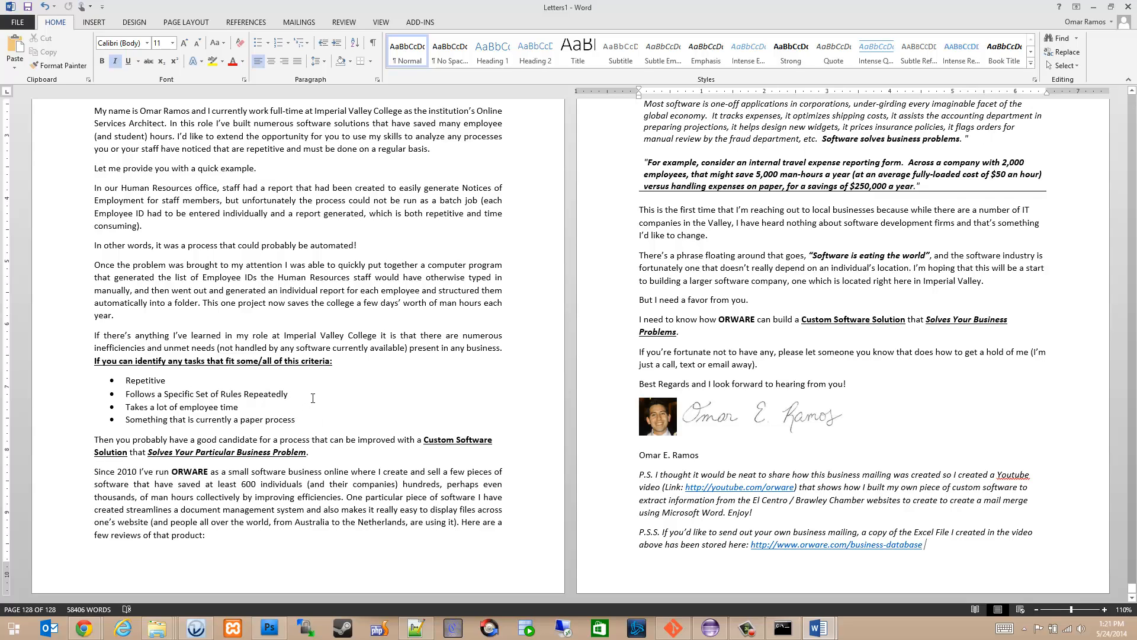
- Start the Step-by-Step Mail Merge Wizard and choose Labels as the document type
{"action": "left_click", "coordinate": [299, 22]}
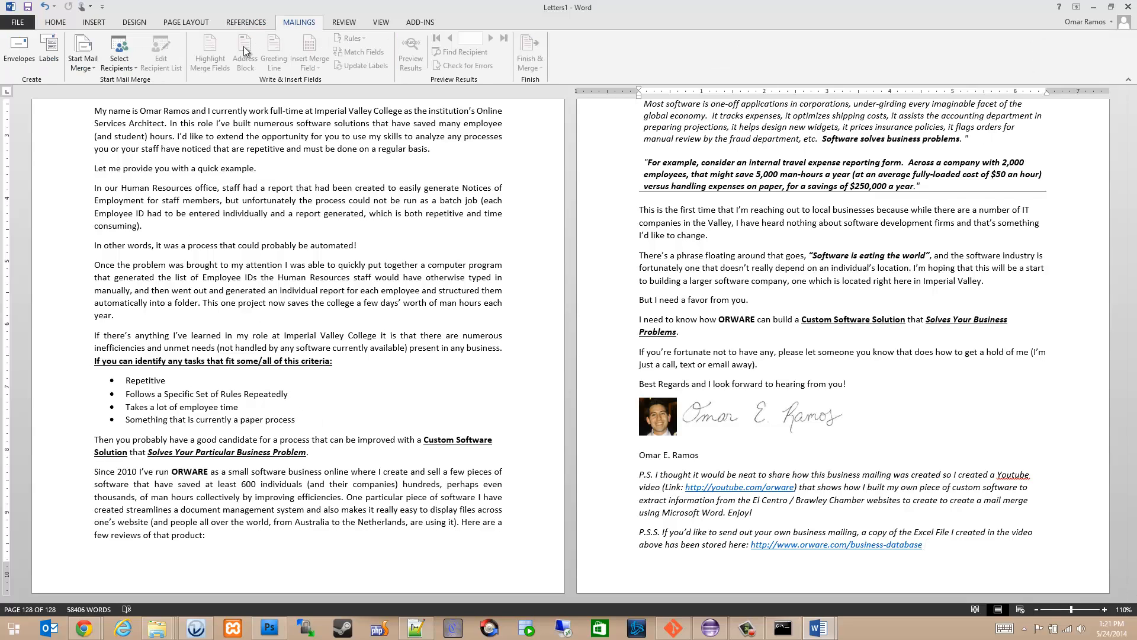
{"action": "left_click", "coordinate": [87, 63]}
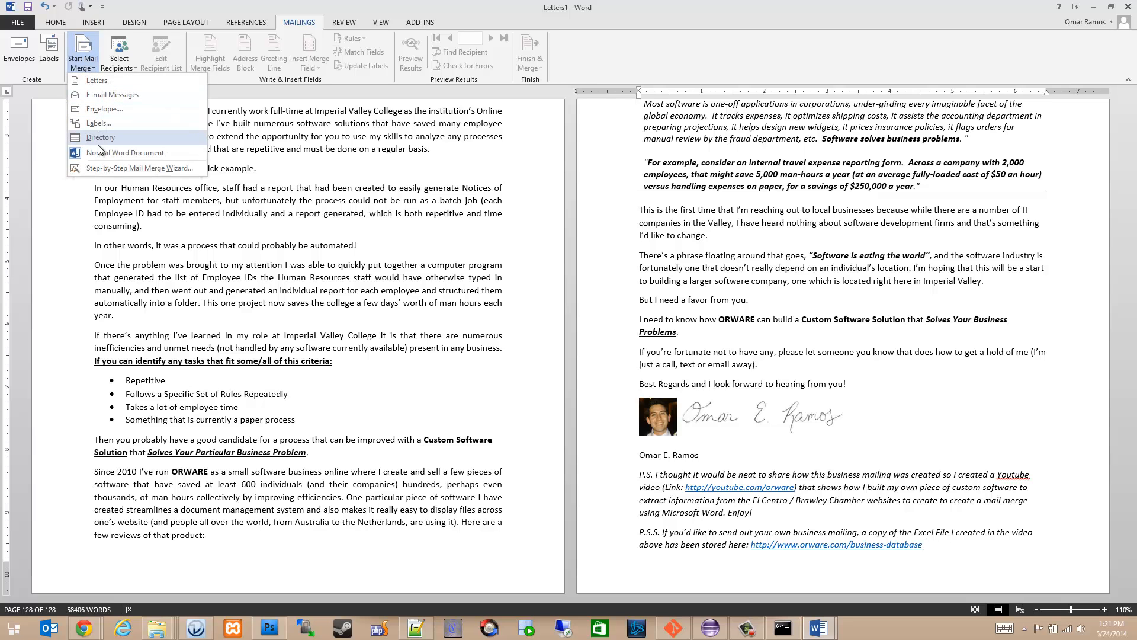
{"action": "left_click", "coordinate": [102, 165]}
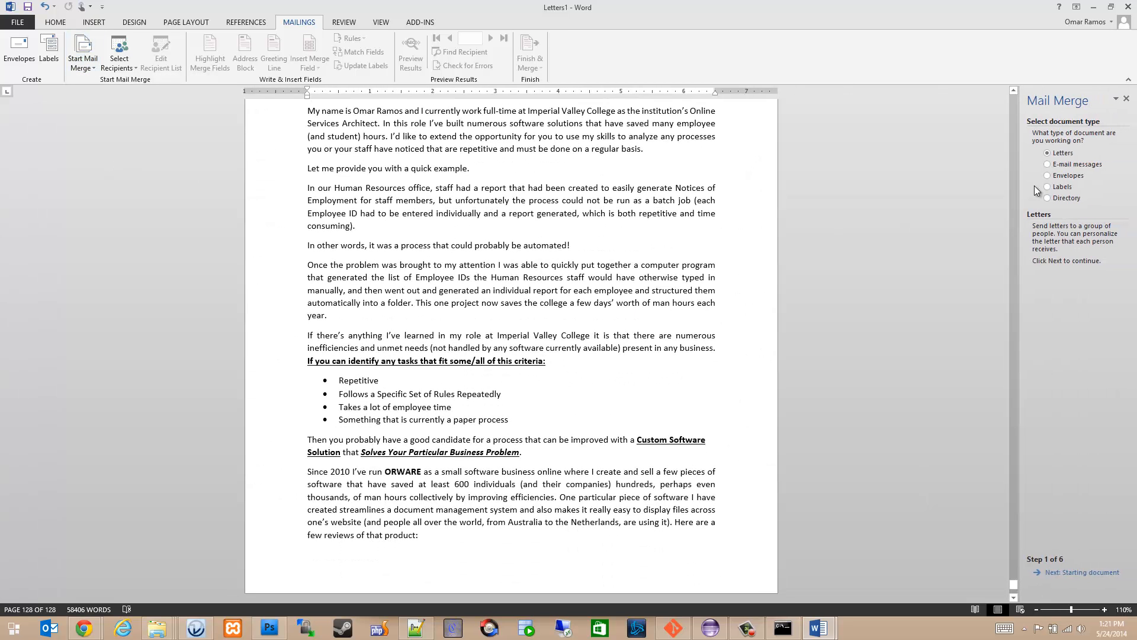
{"action": "left_click", "coordinate": [1051, 187]}
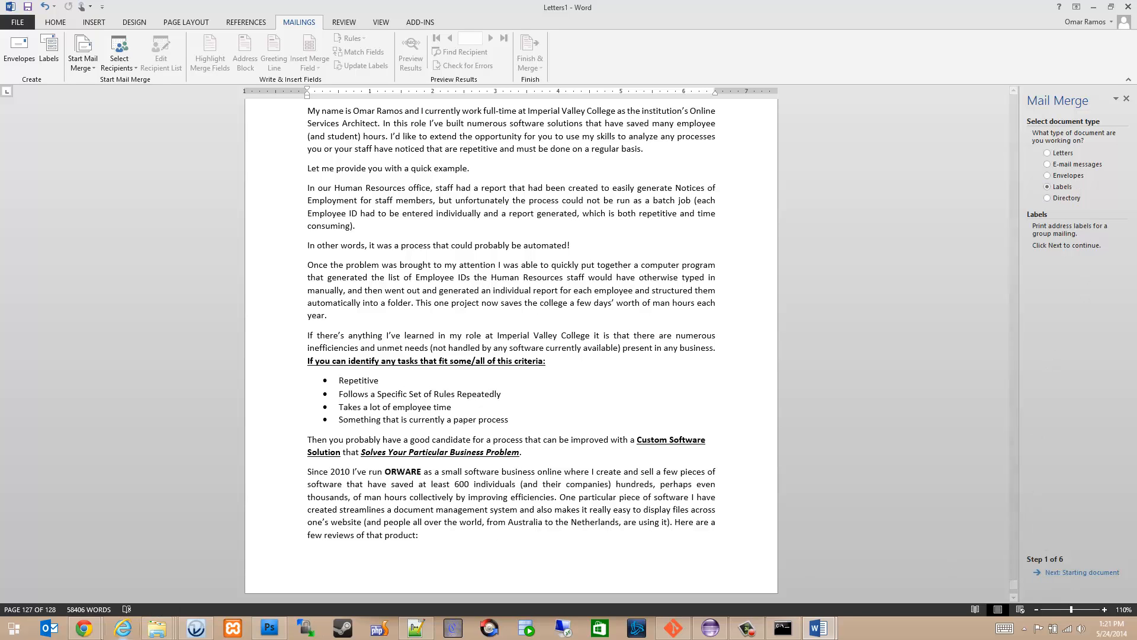
- Switch to Chrome and search the web for "stables labels" in a new tab
{"action": "left_click", "coordinate": [85, 633]}
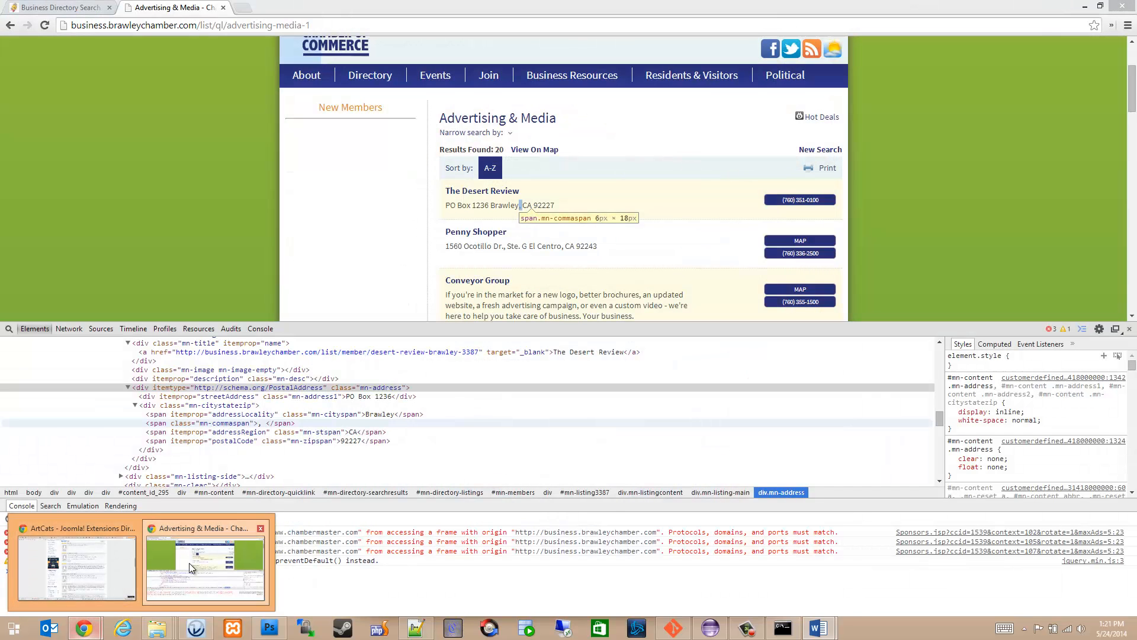
{"action": "left_click", "coordinate": [190, 562]}
{"action": "key", "text": "ctrl+t"}
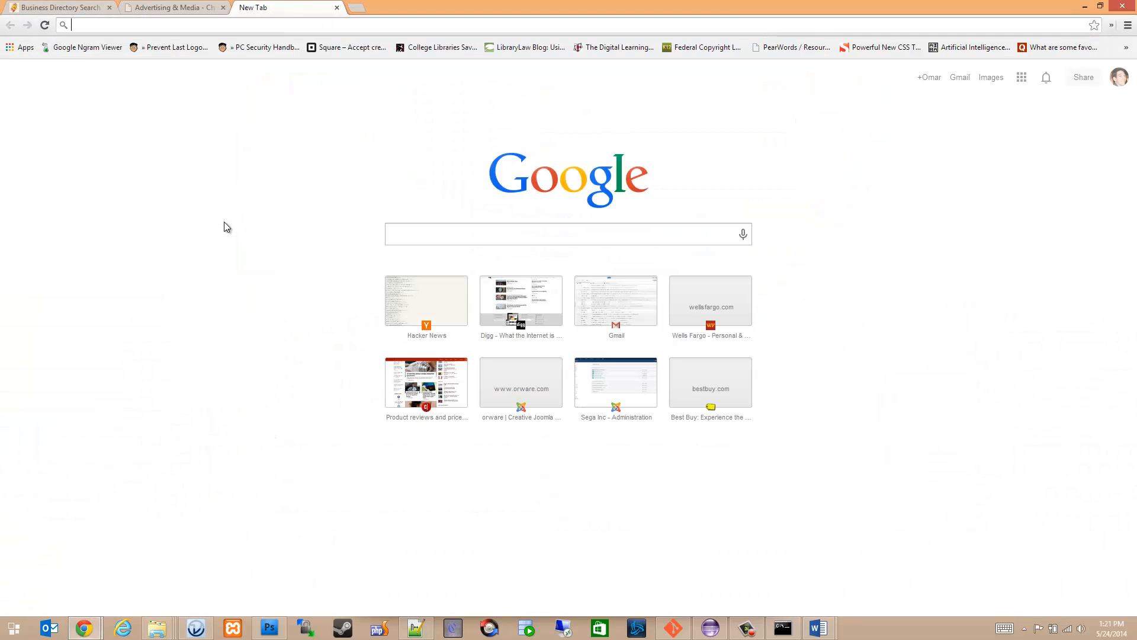
{"action": "type", "text": "stables "}
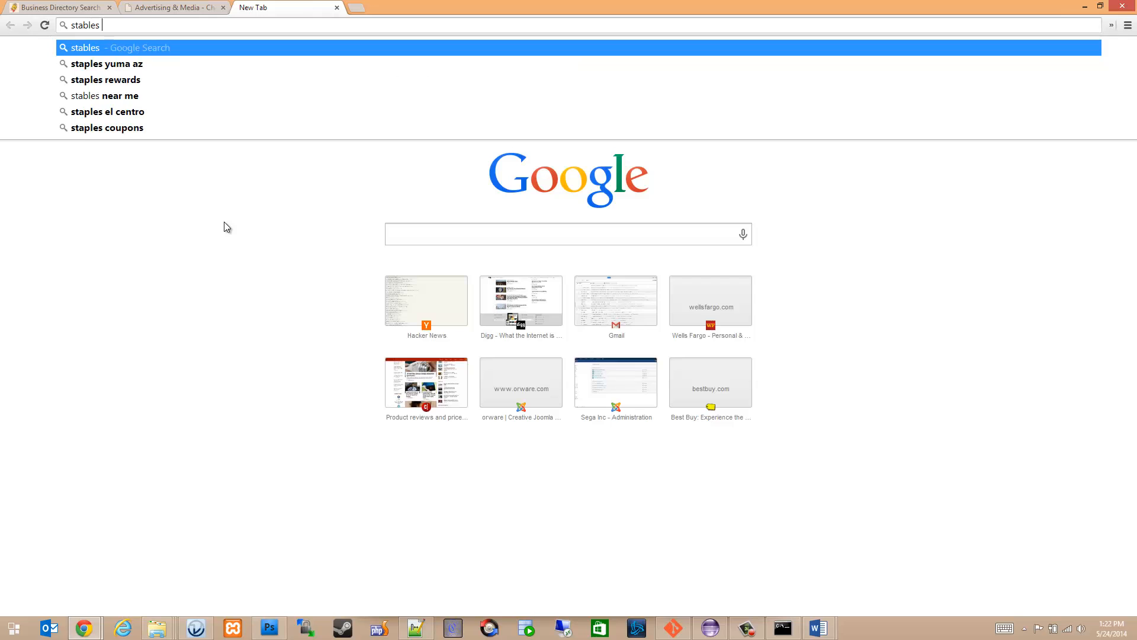
{"action": "type", "text": "label"}
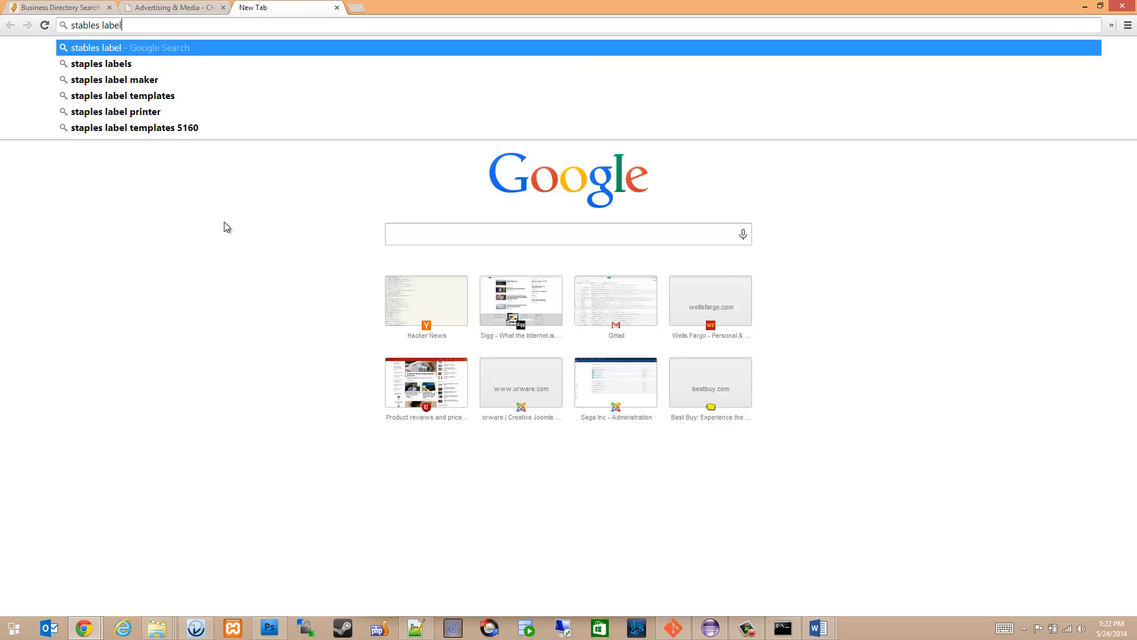
{"action": "type", "text": "s"}
{"action": "key", "text": "Return"}
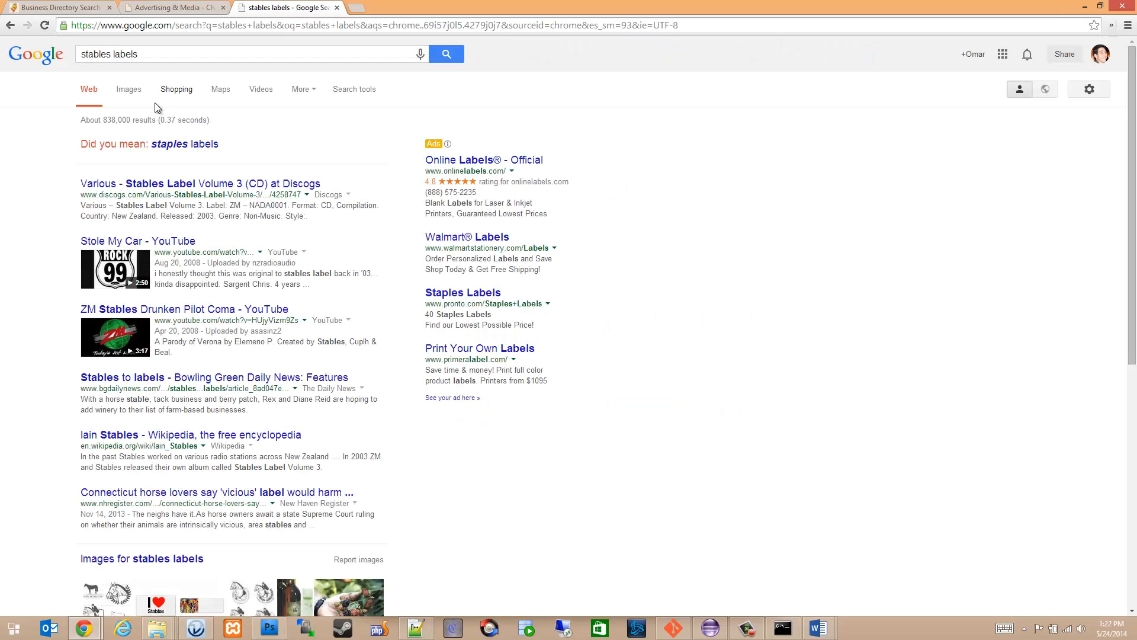
- Go to staples.com and search the store for "avery labels"
{"action": "left_click", "coordinate": [196, 28]}
{"action": "type", "text": "staples.com"}
{"action": "key", "text": "Return"}
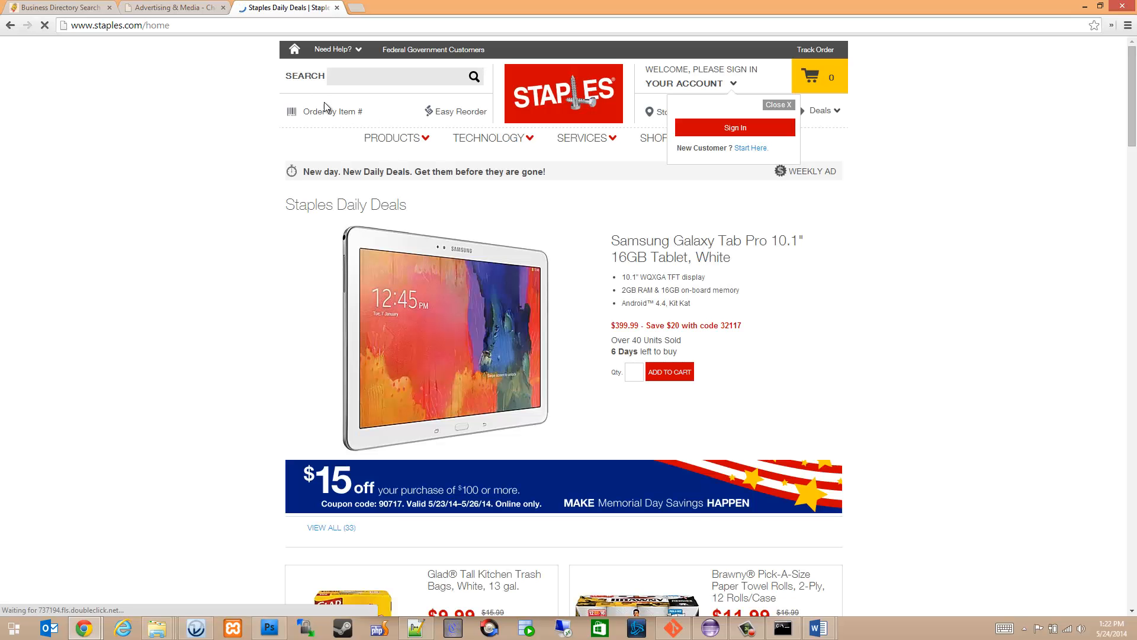
{"action": "left_click", "coordinate": [366, 76]}
{"action": "type", "text": "avery labels"}
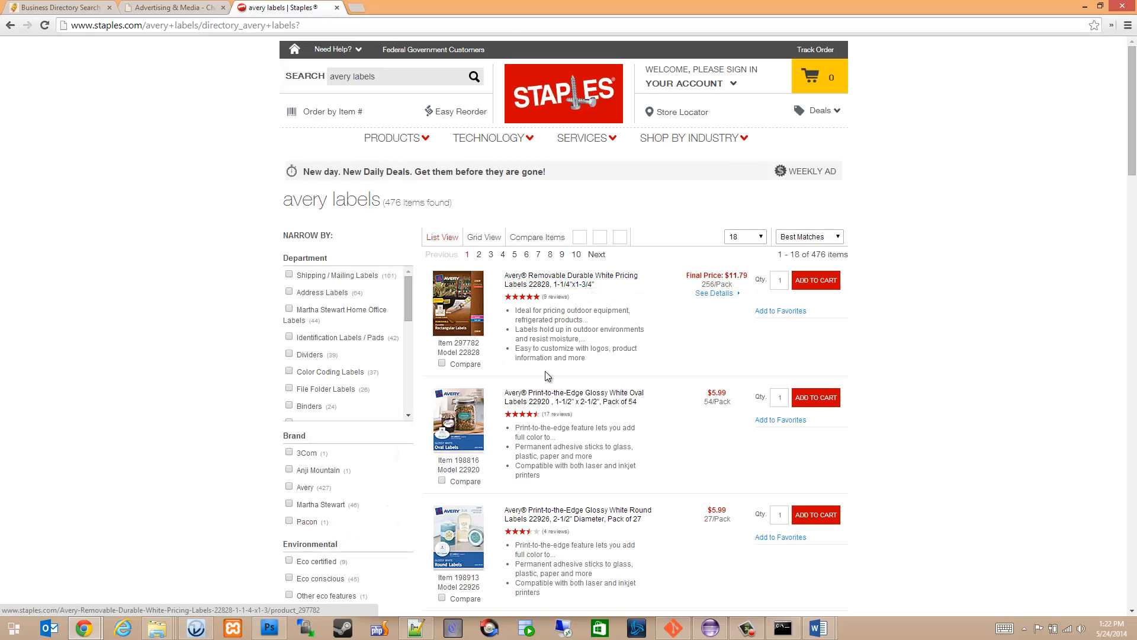
- Refine the store search to "avery labels 5160" and open the Avery 5160 White Laser Address Labels product page
{"action": "scroll", "coordinate": [548, 378], "scroll_direction": "down", "scroll_amount": 8}
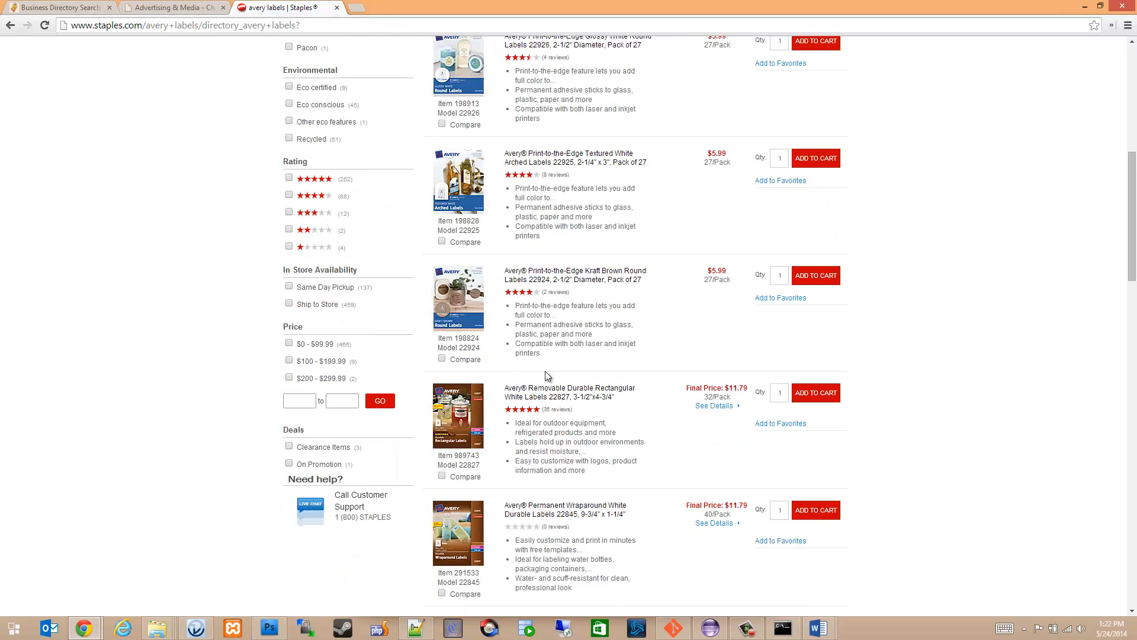
{"action": "scroll", "coordinate": [547, 375], "scroll_direction": "down", "scroll_amount": 1}
{"action": "scroll", "coordinate": [546, 372], "scroll_direction": "down", "scroll_amount": 8}
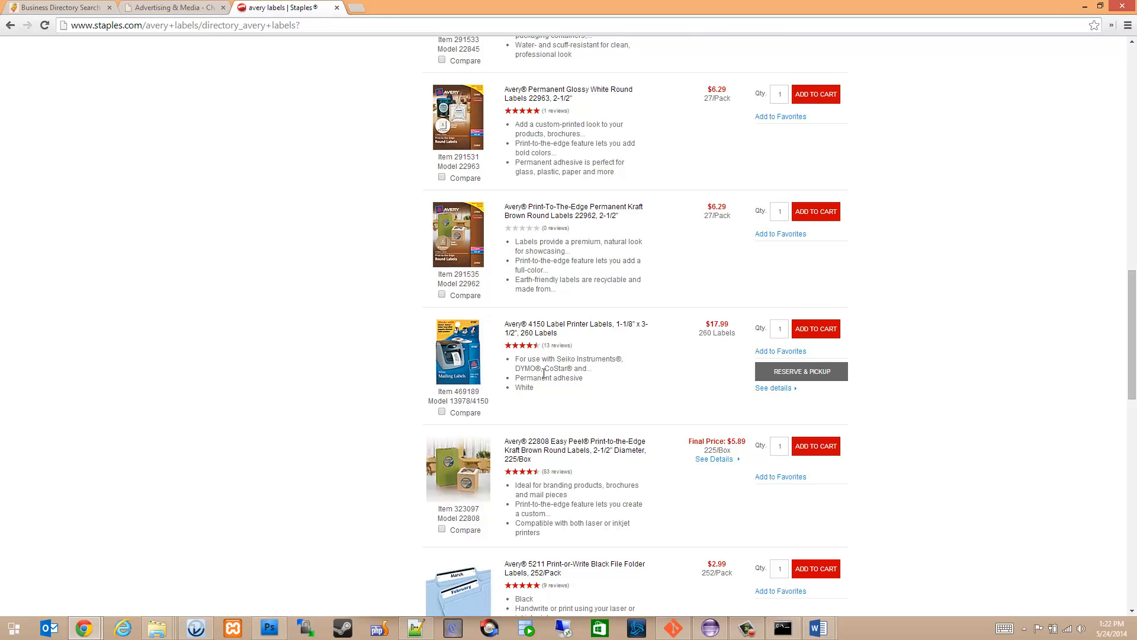
{"action": "scroll", "coordinate": [544, 373], "scroll_direction": "down", "scroll_amount": 5}
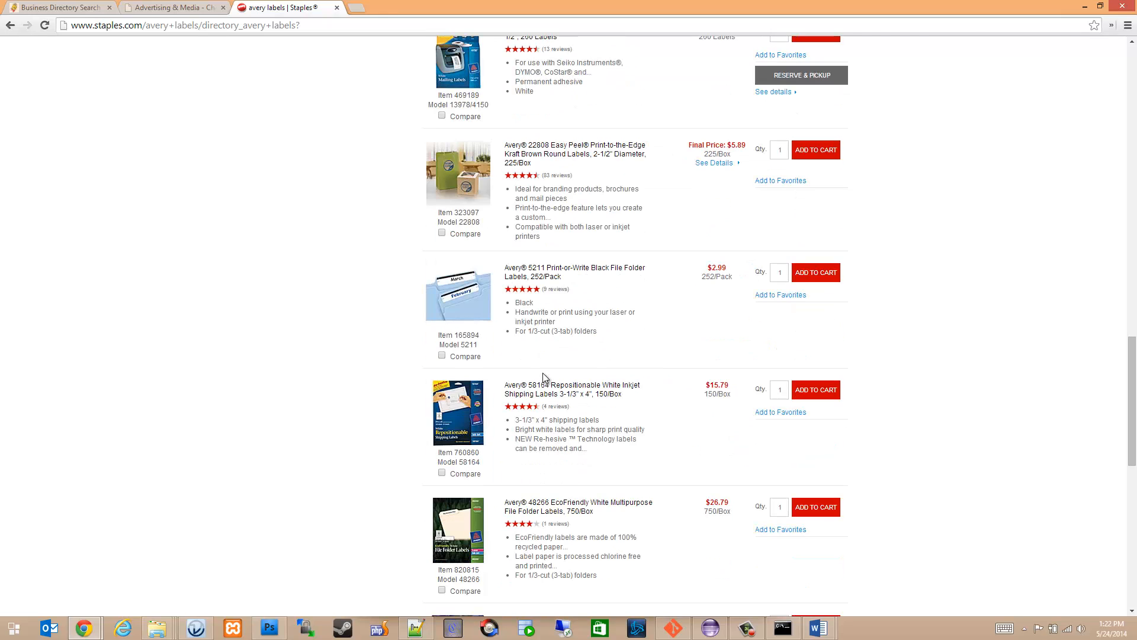
{"action": "scroll", "coordinate": [543, 372], "scroll_direction": "down", "scroll_amount": 3}
{"action": "key", "text": "Home"}
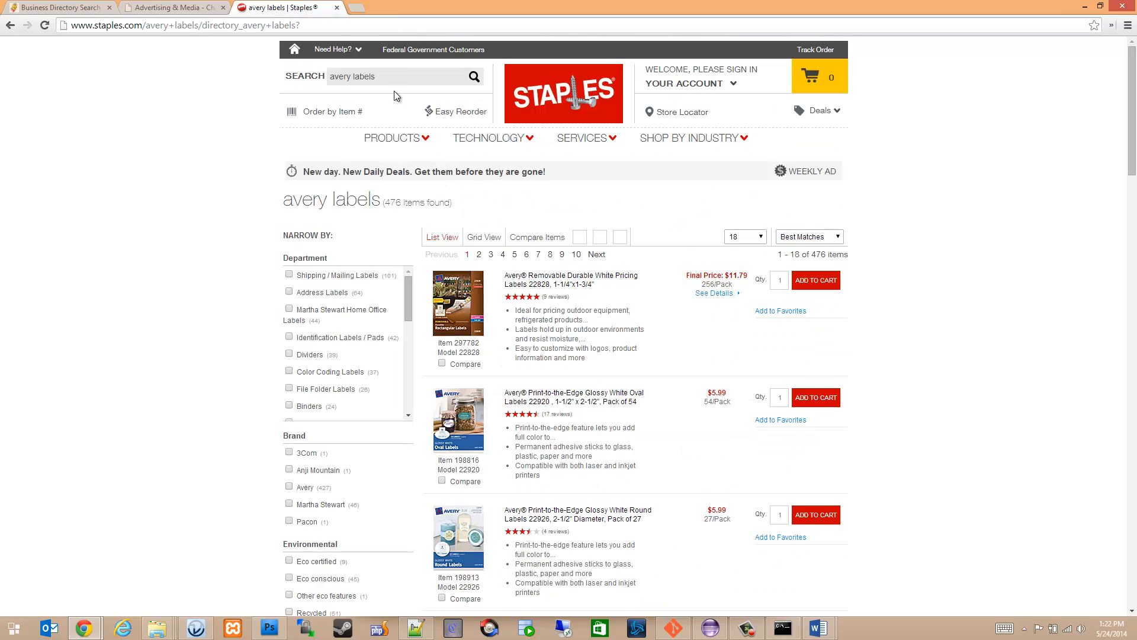
{"action": "left_click", "coordinate": [402, 78]}
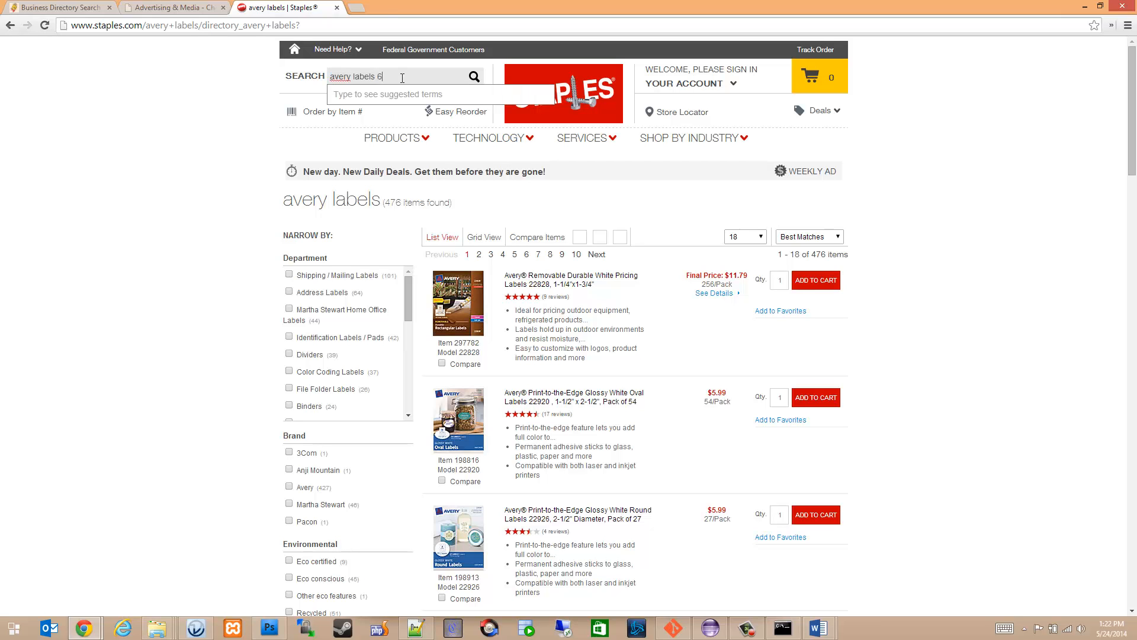
{"action": "type", "text": "5160"}
{"action": "key", "text": "Return"}
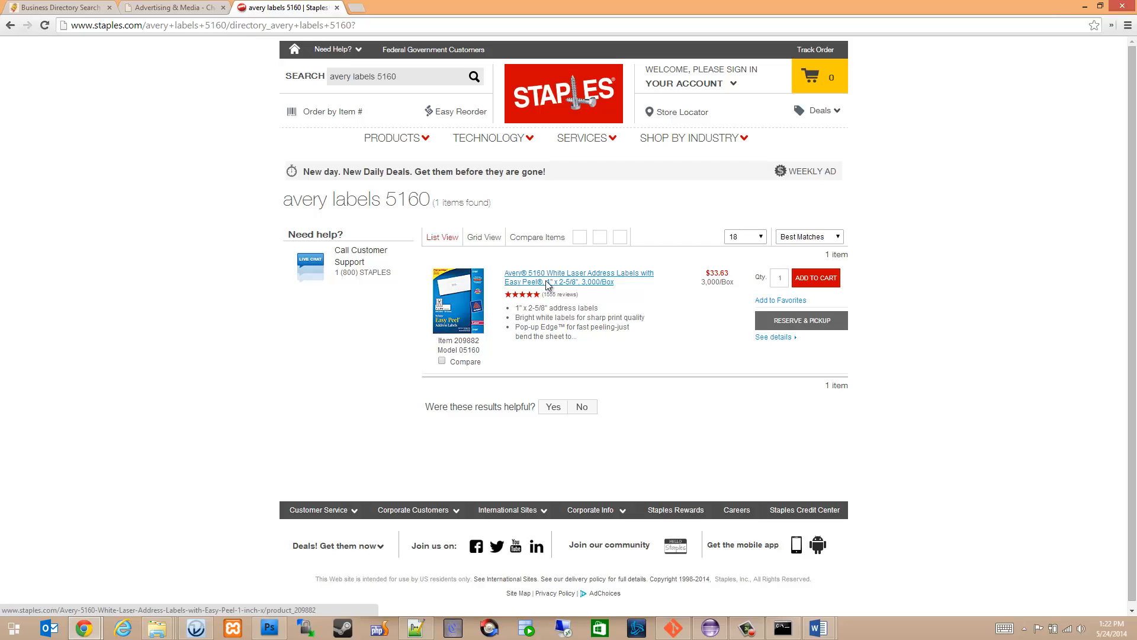
{"action": "left_click", "coordinate": [519, 309]}
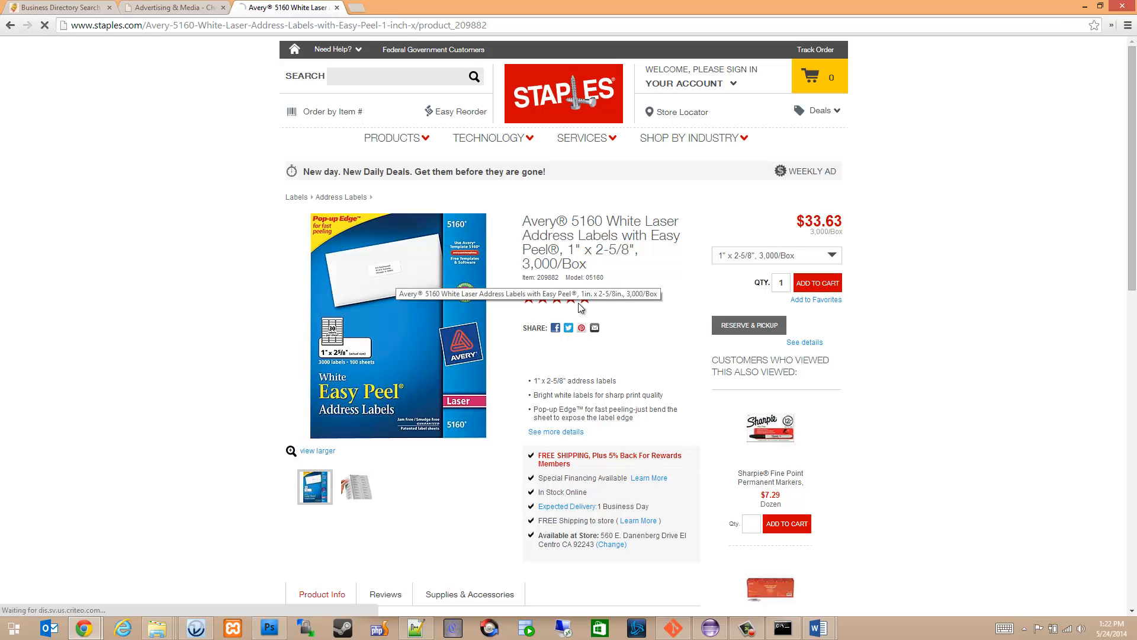
- Switch back to Word, close the merged Letters1 document and bring up a new blank document
{"action": "mouse_move", "coordinate": [819, 628]}
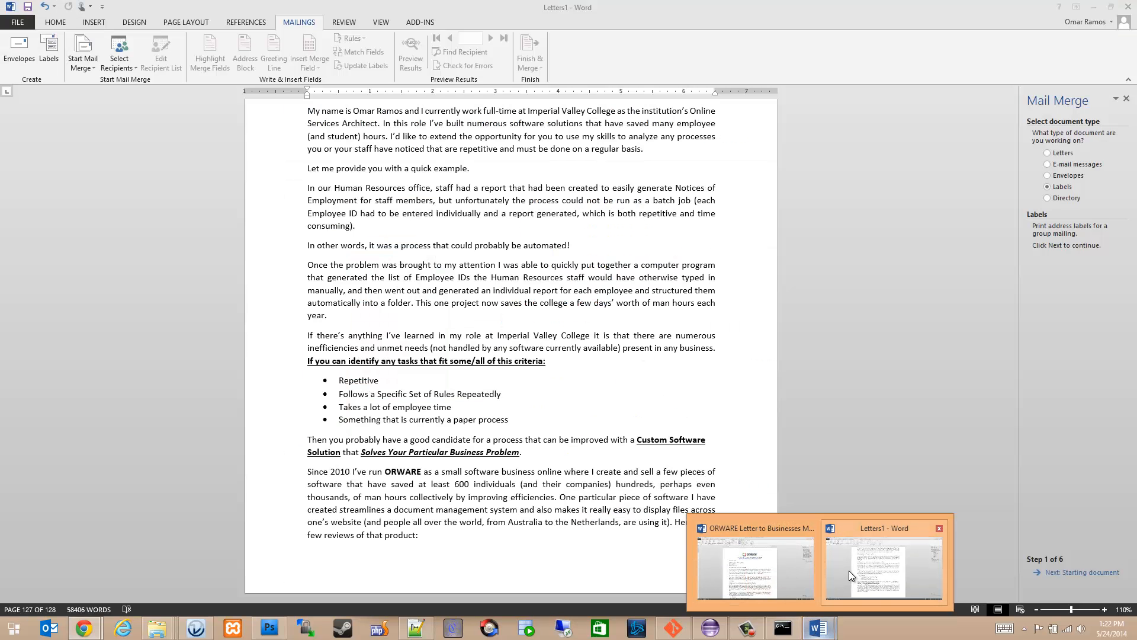
{"action": "left_click", "coordinate": [848, 571]}
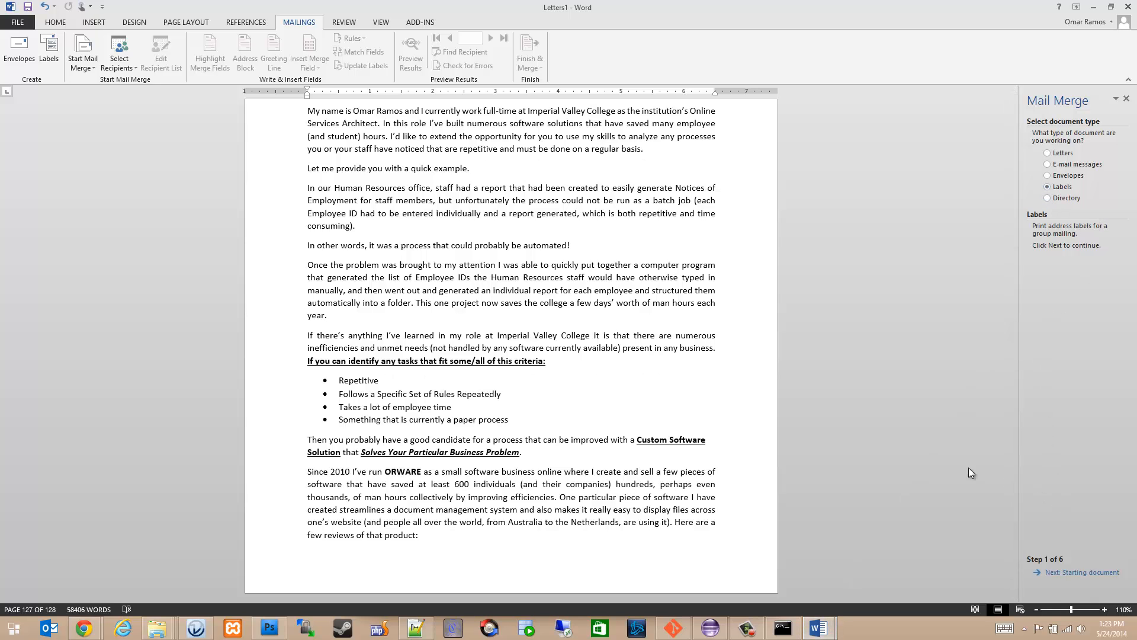
{"action": "left_click", "coordinate": [535, 322]}
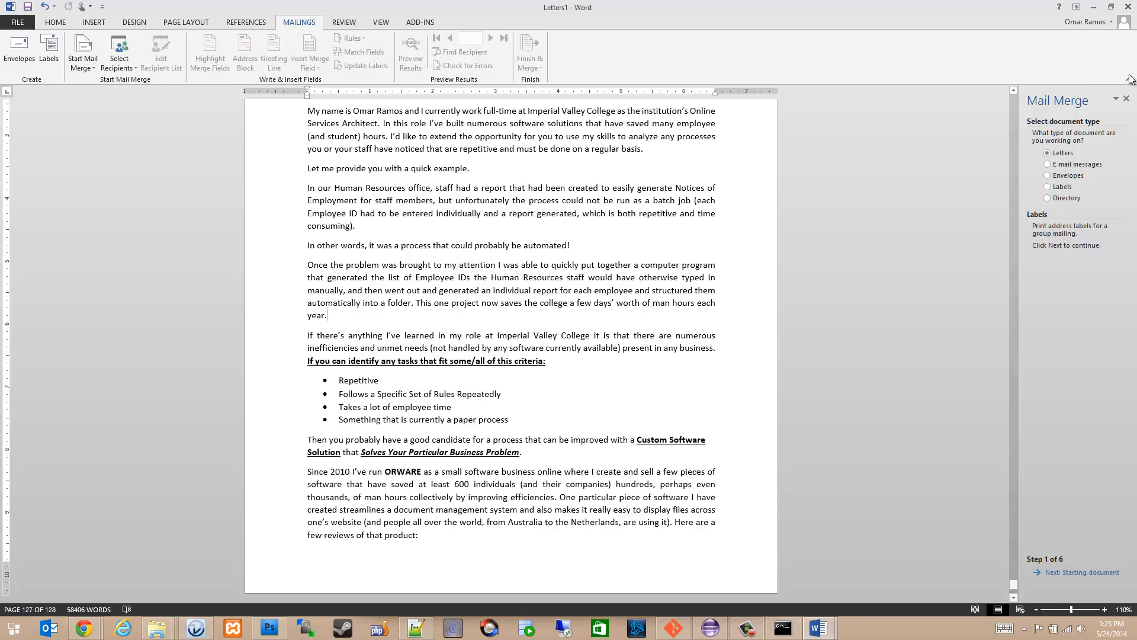
{"action": "left_click", "coordinate": [1129, 7]}
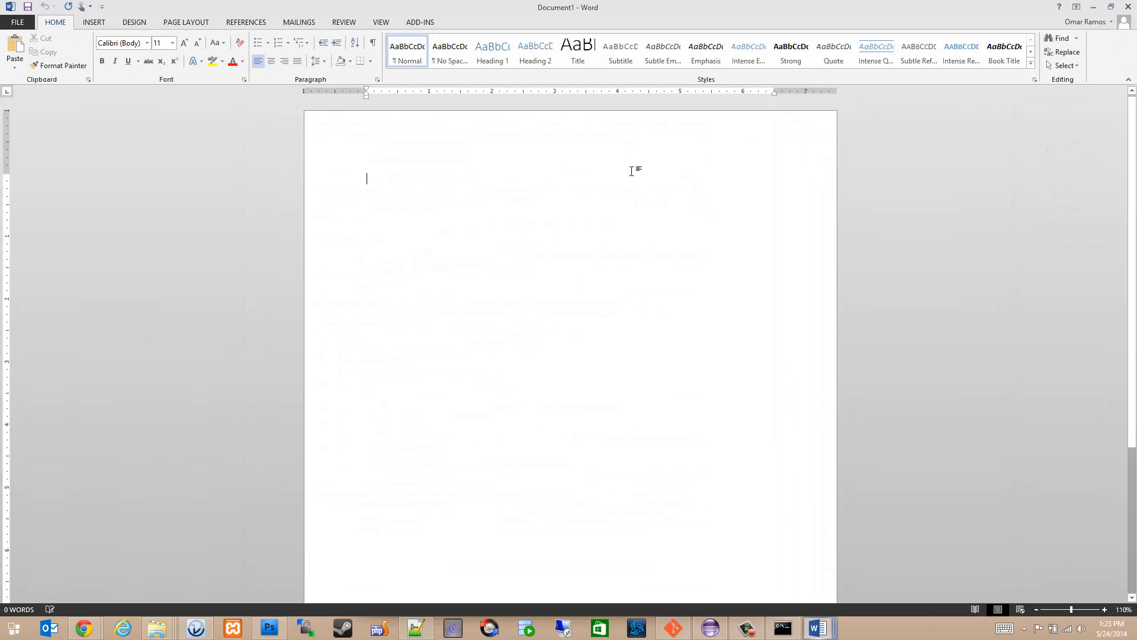
- Start the Step-by-Step Mail Merge Wizard in the blank document, choose Labels as the document type and continue to the starting document
{"action": "left_click", "coordinate": [295, 22]}
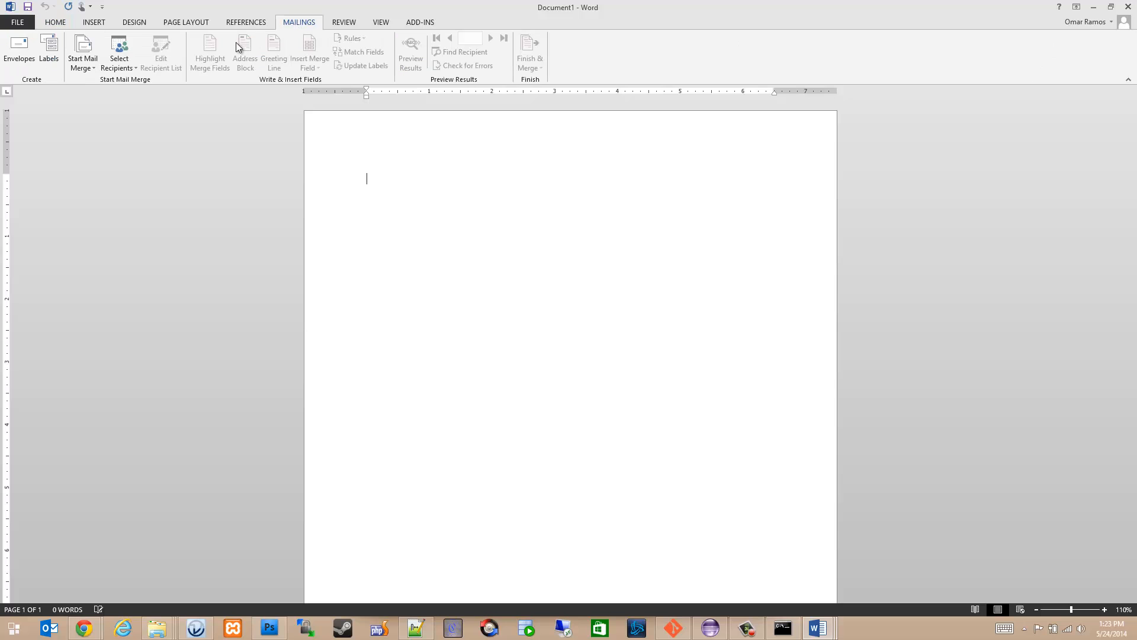
{"action": "left_click", "coordinate": [83, 50]}
{"action": "left_click", "coordinate": [98, 169]}
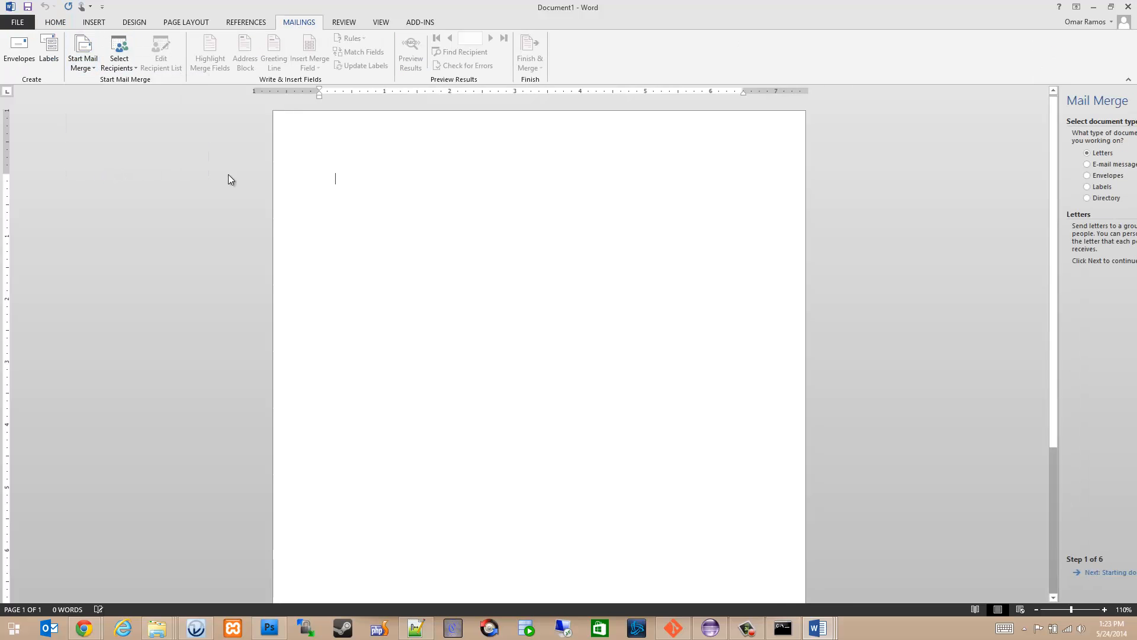
{"action": "left_click", "coordinate": [1048, 188]}
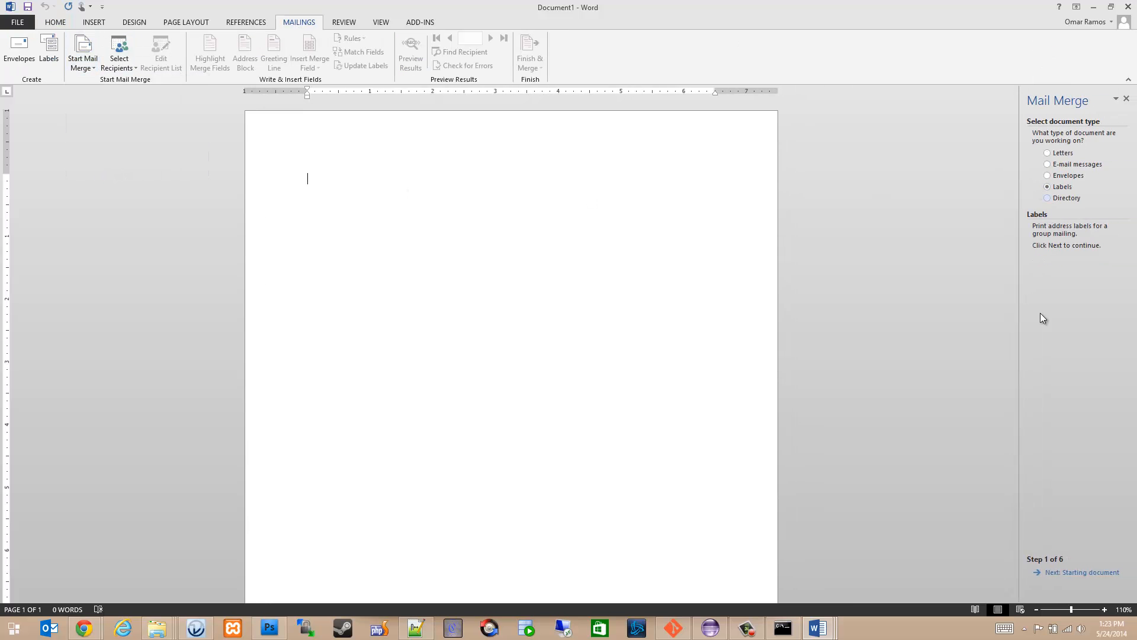
{"action": "left_click", "coordinate": [1071, 573]}
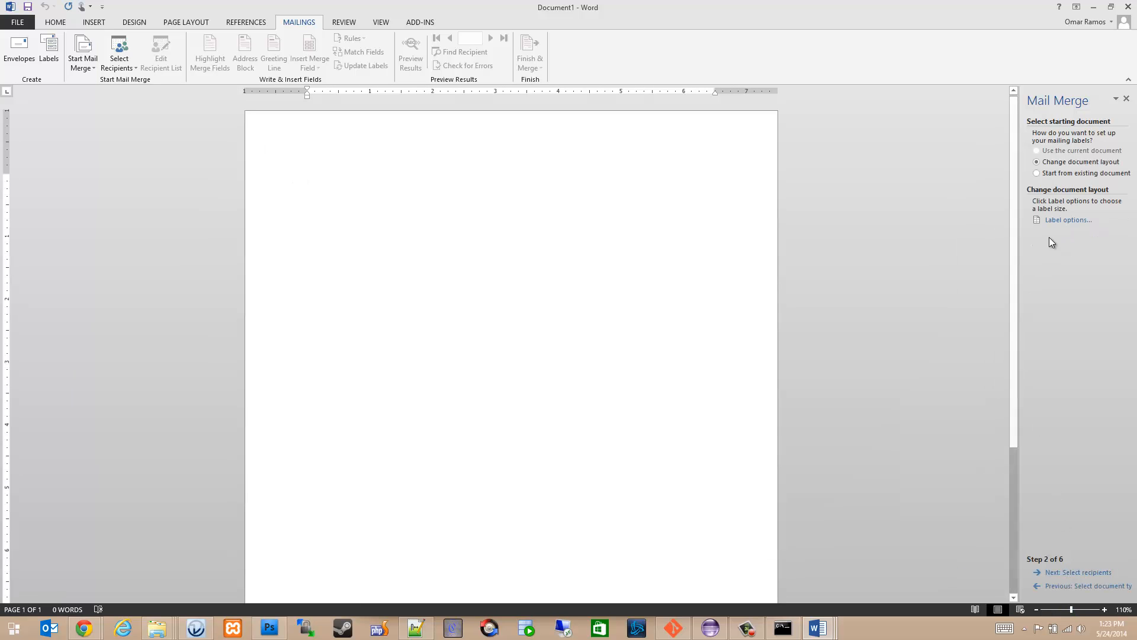
- Use Change document layout as the starting point and set the label vendor to Avery US Letter in the label options
{"action": "left_click", "coordinate": [1045, 170]}
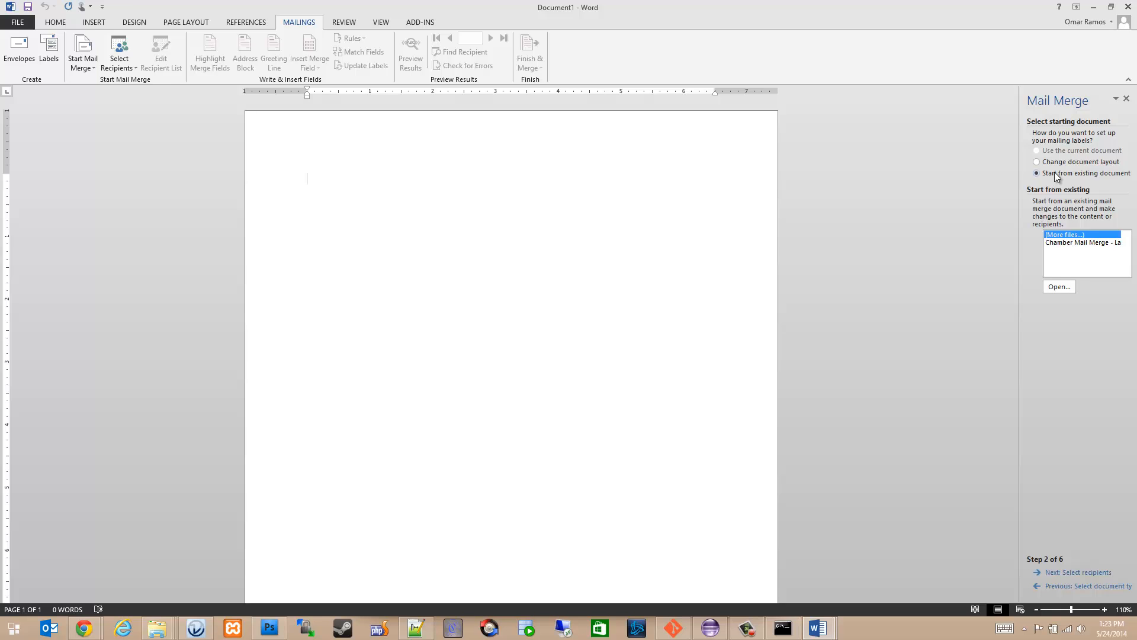
{"action": "left_click", "coordinate": [1055, 164]}
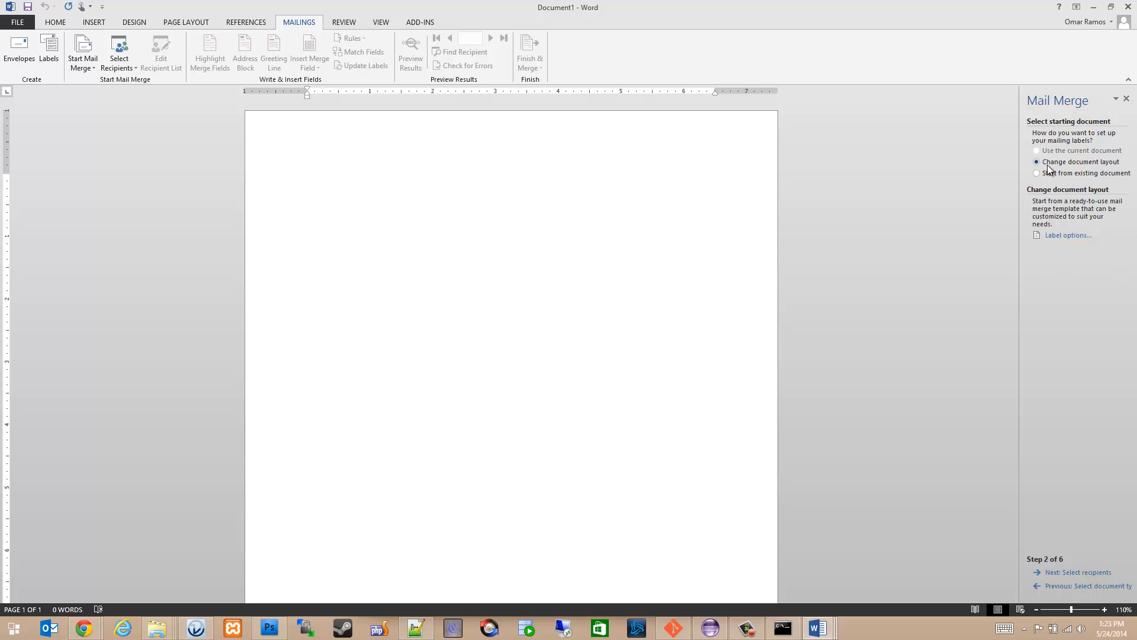
{"action": "left_click", "coordinate": [1060, 238]}
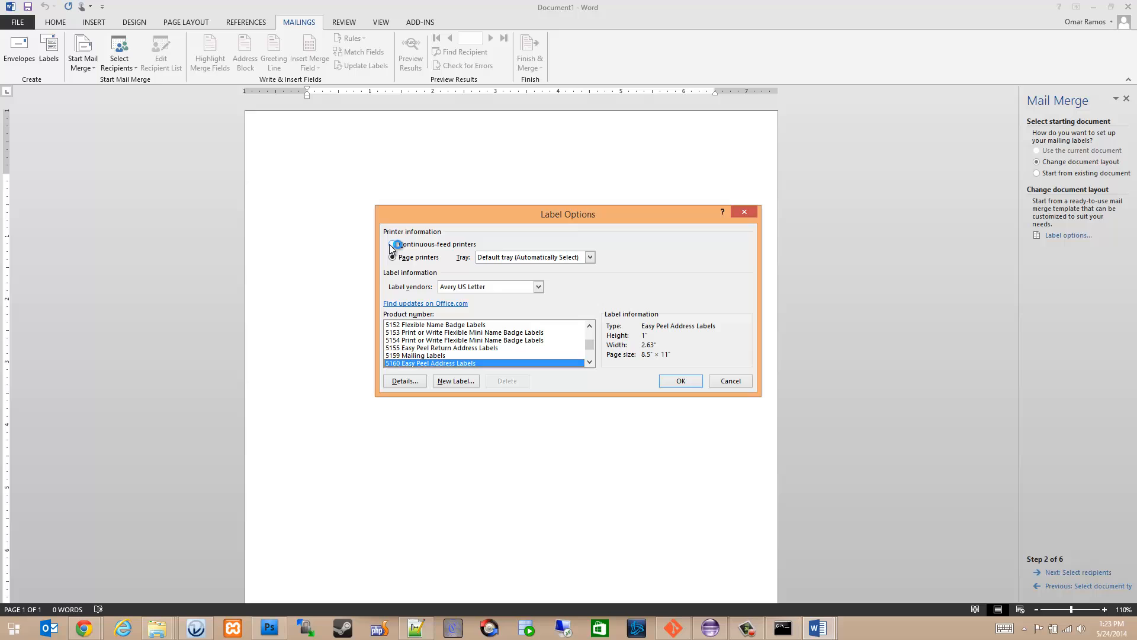
{"action": "left_click", "coordinate": [537, 287]}
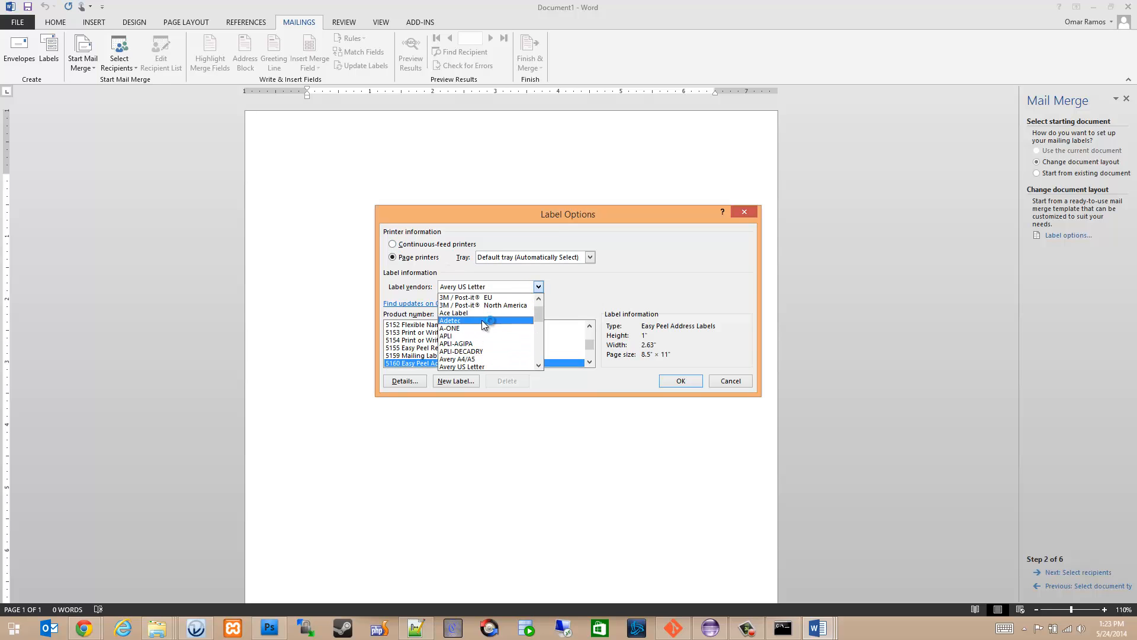
{"action": "left_click", "coordinate": [481, 367]}
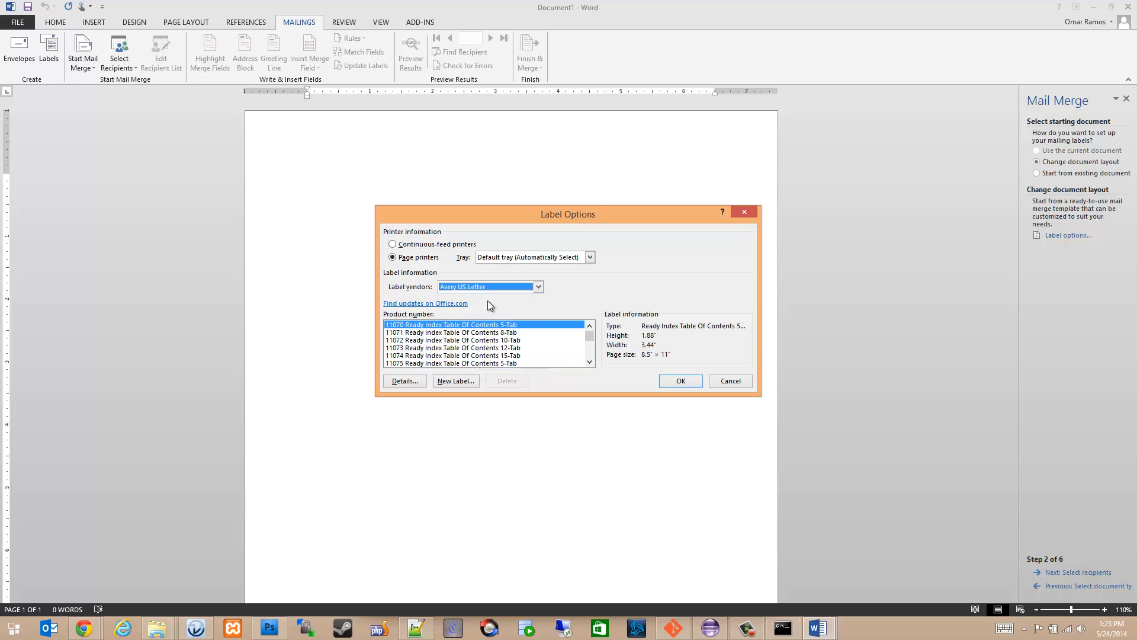
- Select product number 5160 Easy Peel Address Labels and apply the label layout to the document
{"action": "left_click", "coordinate": [485, 350]}
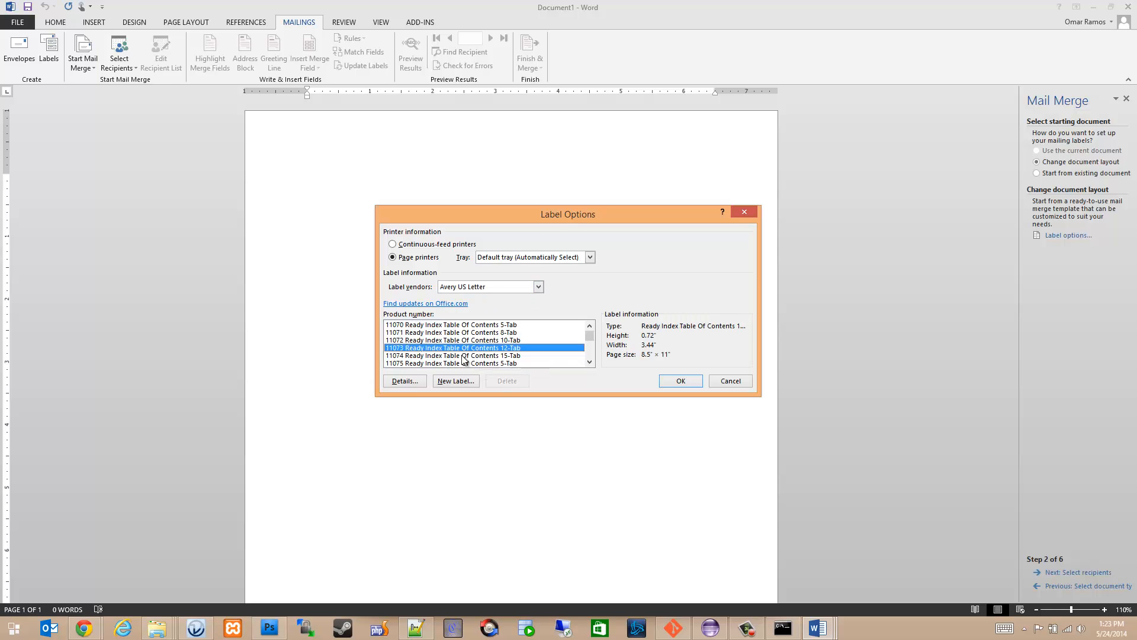
{"action": "left_click", "coordinate": [466, 340]}
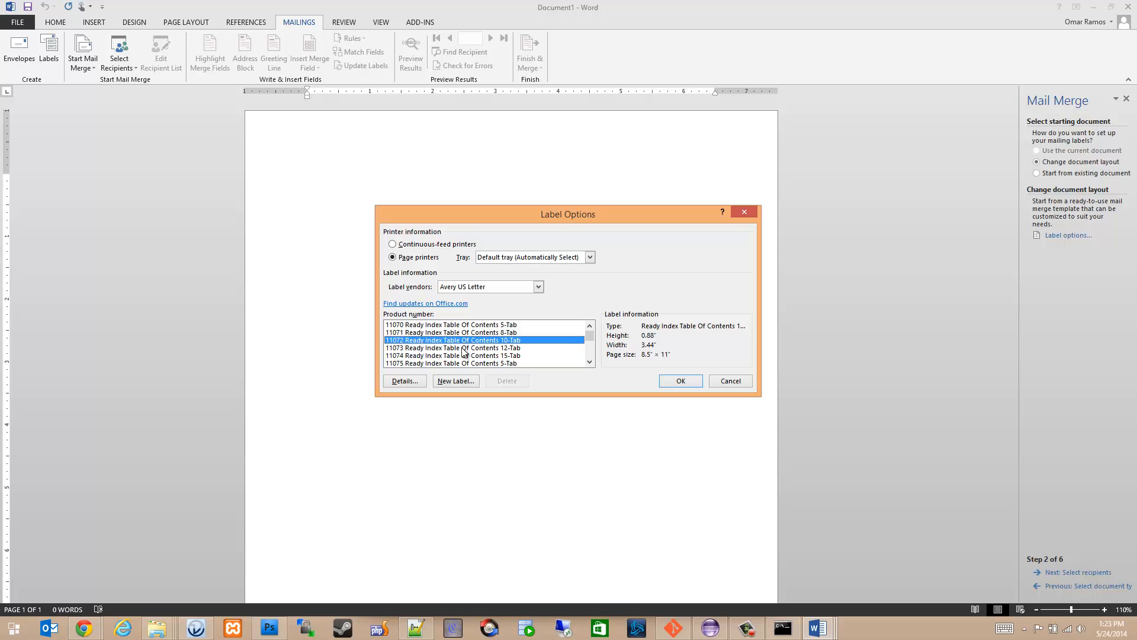
{"action": "left_click", "coordinate": [459, 357]}
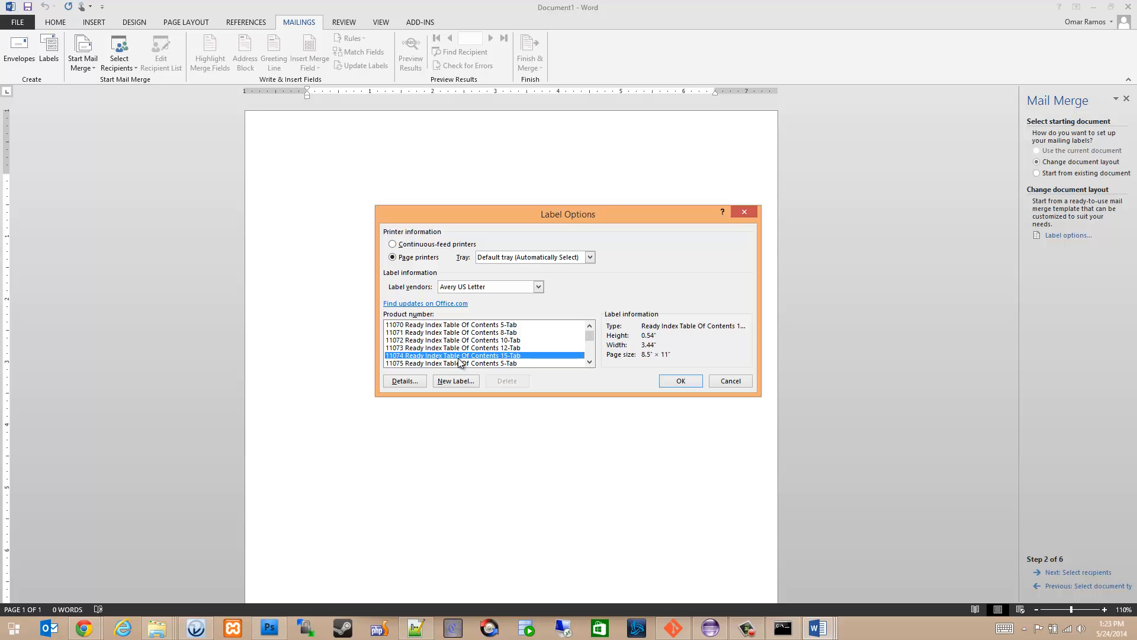
{"action": "key", "text": "5"}
{"action": "left_click", "coordinate": [589, 363]}
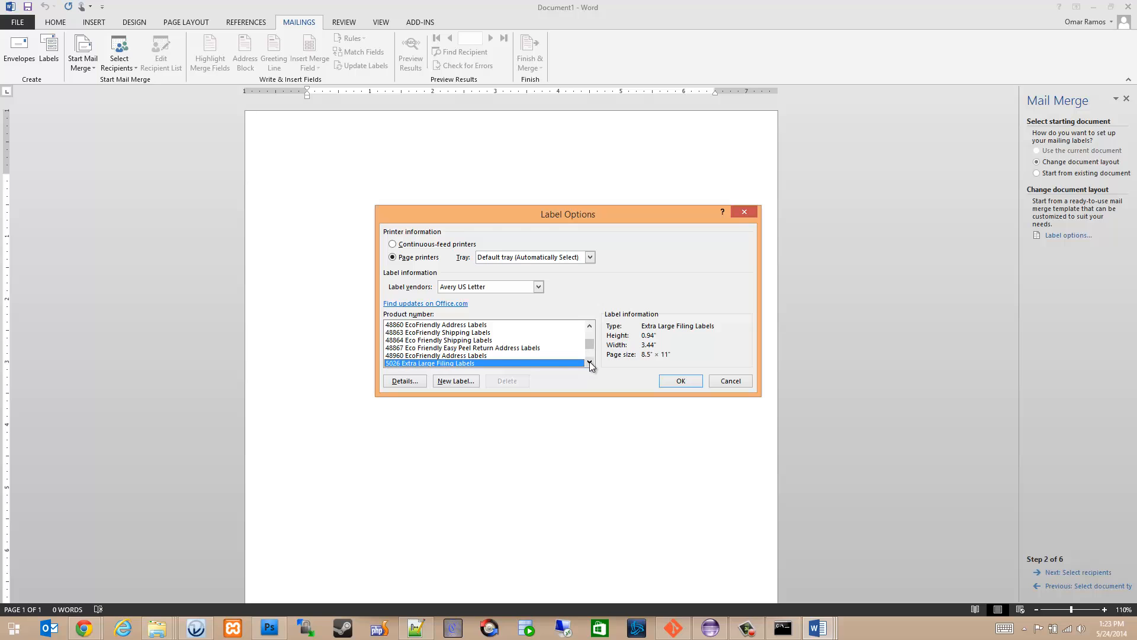
{"action": "left_click", "coordinate": [589, 362]}
{"action": "left_click", "coordinate": [589, 362]}
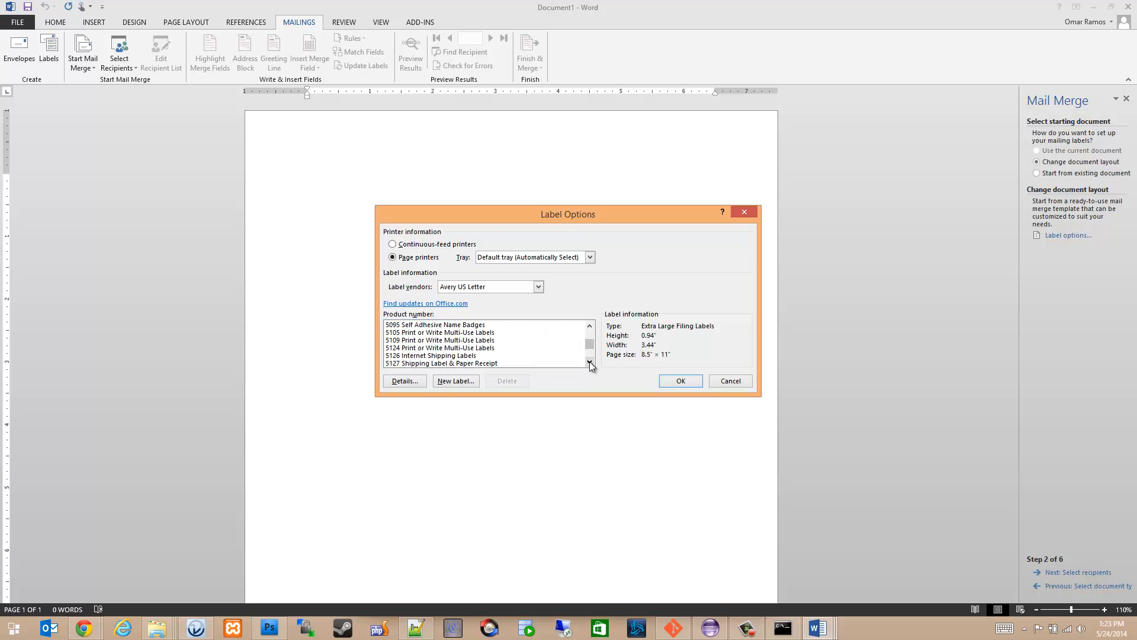
{"action": "left_click", "coordinate": [589, 362]}
{"action": "left_click", "coordinate": [589, 362]}
{"action": "left_click", "coordinate": [589, 362]}
{"action": "left_click", "coordinate": [589, 362]}
{"action": "left_click", "coordinate": [589, 362]}
{"action": "left_click", "coordinate": [589, 362]}
{"action": "left_click", "coordinate": [589, 362]}
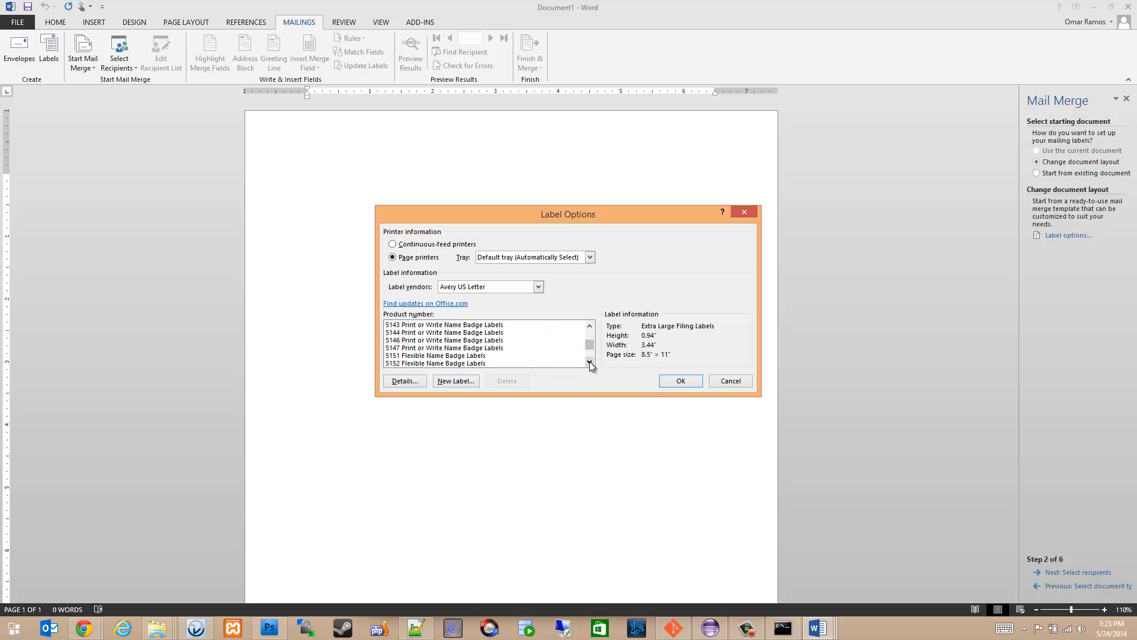
{"action": "left_click", "coordinate": [589, 361]}
{"action": "left_click", "coordinate": [589, 362]}
{"action": "left_click", "coordinate": [588, 362]}
{"action": "left_click", "coordinate": [589, 362]}
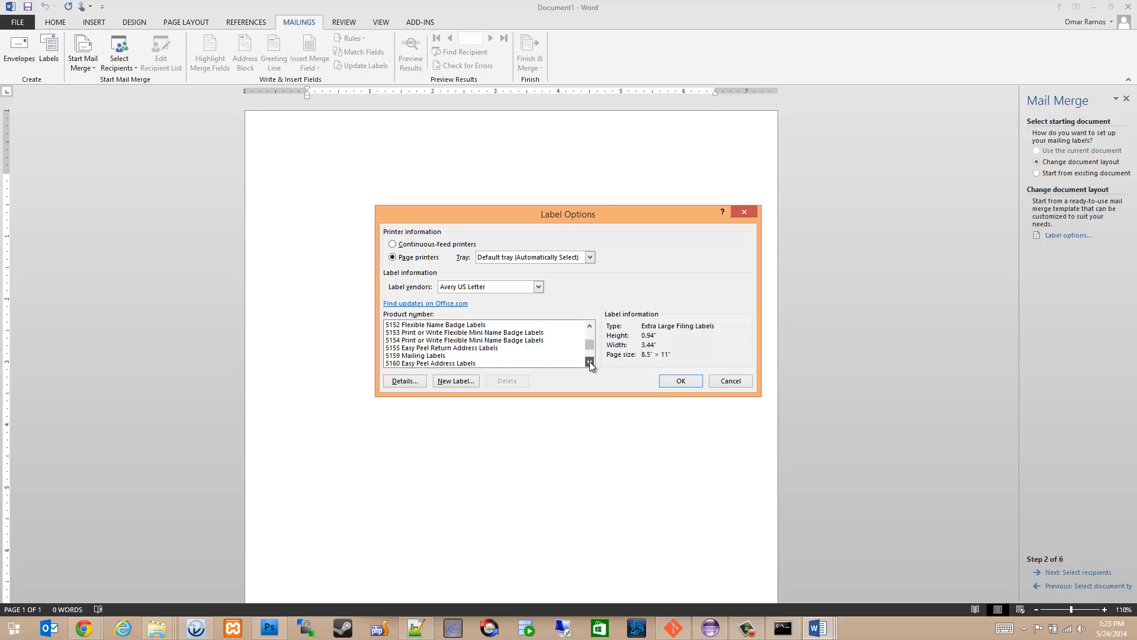
{"action": "left_click", "coordinate": [431, 363]}
{"action": "left_click", "coordinate": [681, 382]}
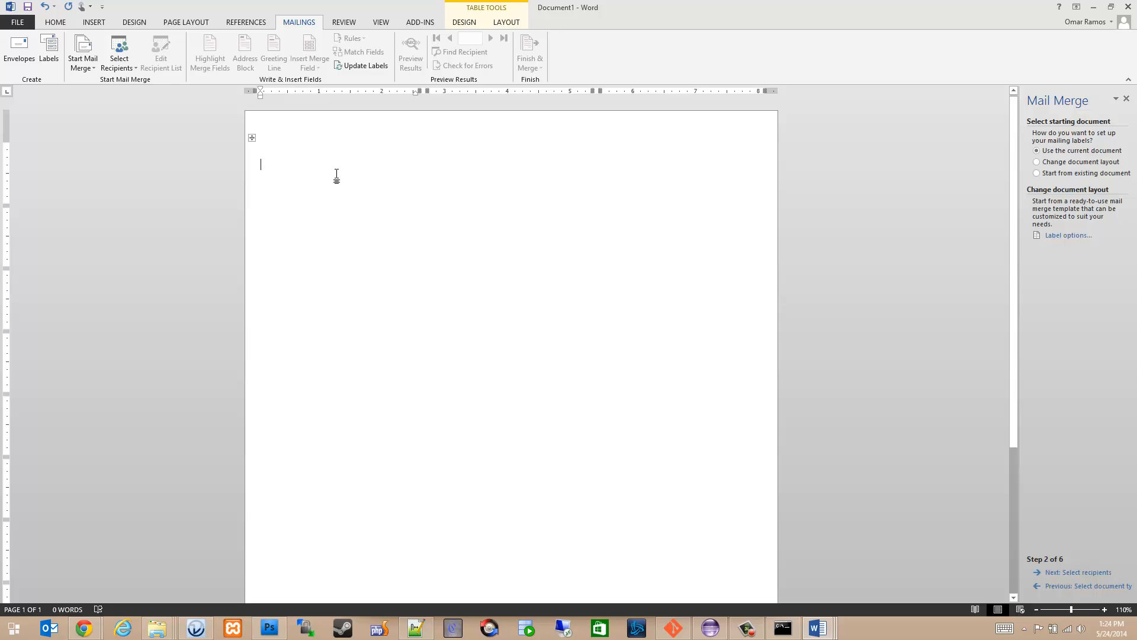
- Continue to recipient selection and load businesses.csv from C:\xampp\htdocs\chambers as the existing recipient list
{"action": "mouse_move", "coordinate": [279, 170]}
{"action": "left_mouse_down"}
{"action": "mouse_move", "coordinate": [521, 292]}
{"action": "mouse_move", "coordinate": [724, 421]}
{"action": "mouse_move", "coordinate": [699, 589]}
{"action": "mouse_move", "coordinate": [641, 319]}
{"action": "mouse_move", "coordinate": [457, 201]}
{"action": "mouse_move", "coordinate": [306, 161]}
{"action": "left_mouse_up"}
{"action": "left_click", "coordinate": [1068, 572]}
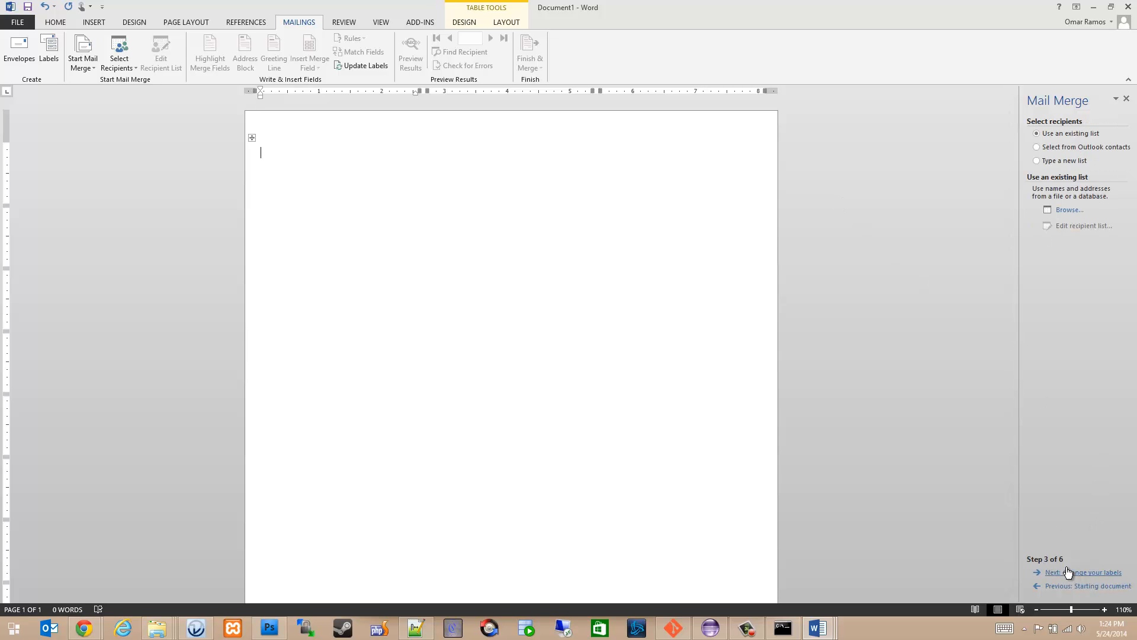
{"action": "left_click", "coordinate": [1070, 209]}
{"action": "left_click", "coordinate": [46, 252]}
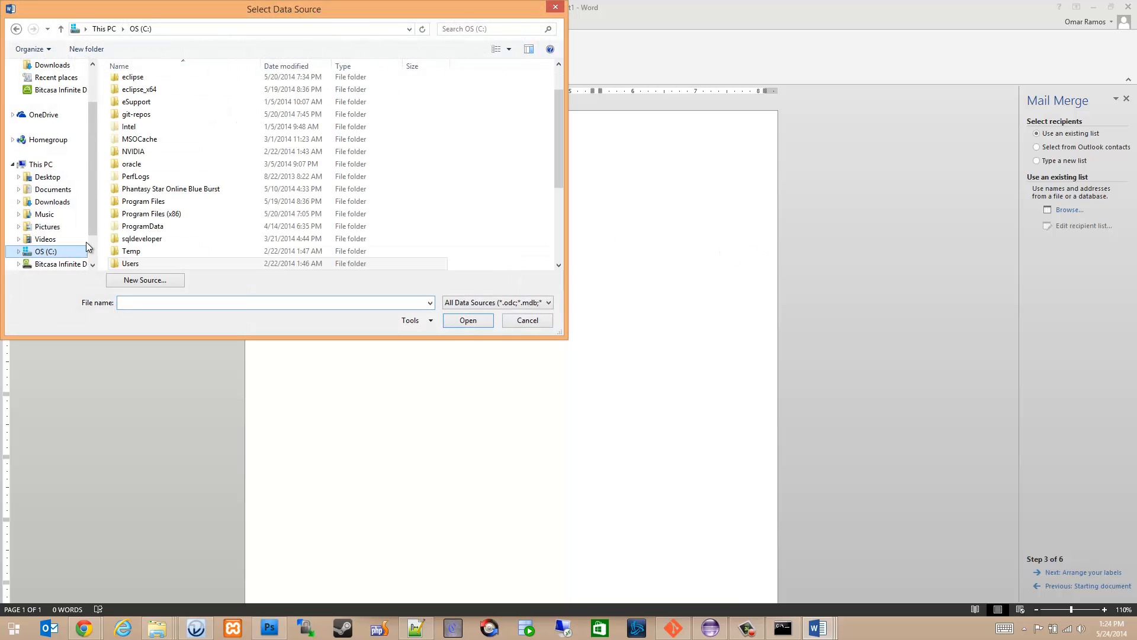
{"action": "scroll", "coordinate": [143, 243], "scroll_direction": "down", "scroll_amount": 4}
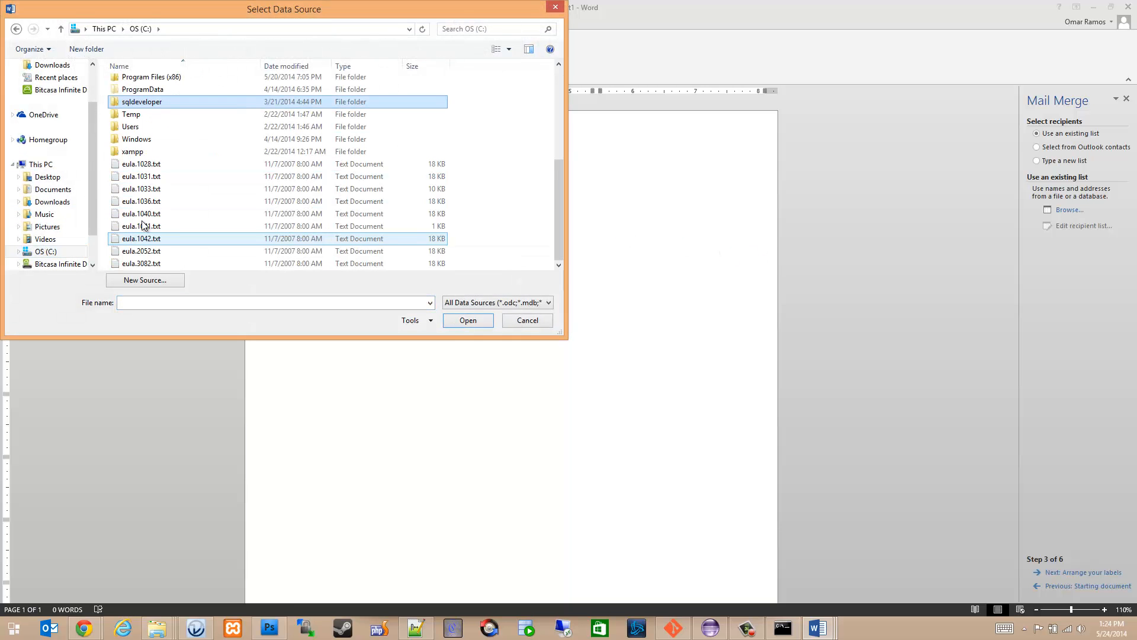
{"action": "double_click", "coordinate": [136, 153]}
{"action": "double_click", "coordinate": [145, 132]}
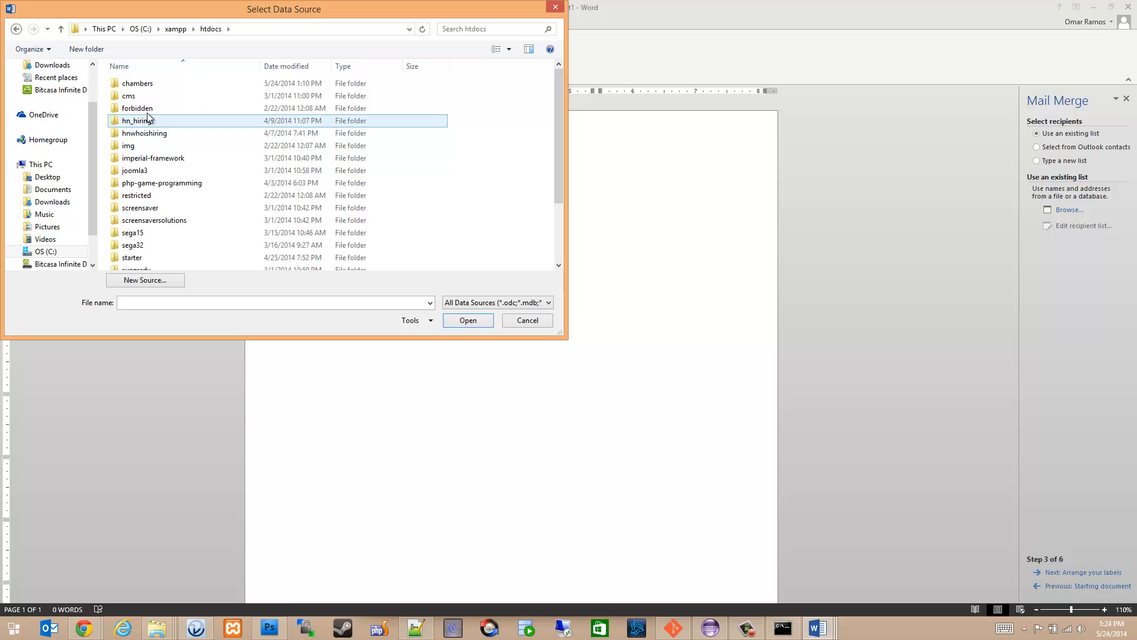
{"action": "double_click", "coordinate": [153, 86]}
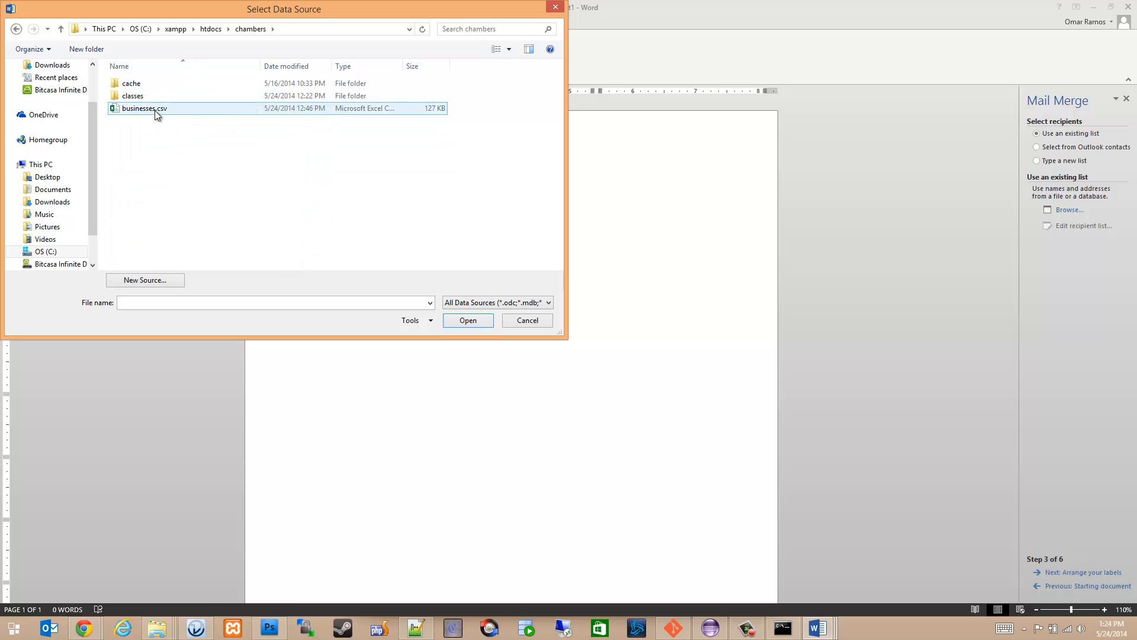
{"action": "double_click", "coordinate": [156, 110]}
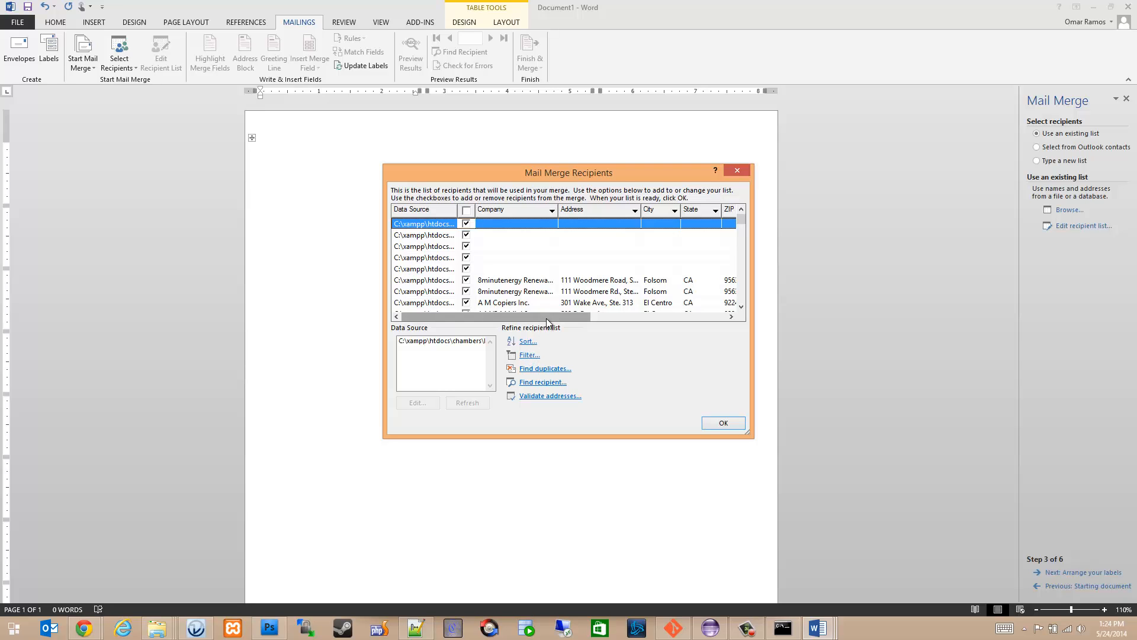
- Filter the mail merge recipients to records whose Category is equal to Health Care
{"action": "left_click_drag", "start_coordinate": [549, 318], "coordinate": [524, 325]}
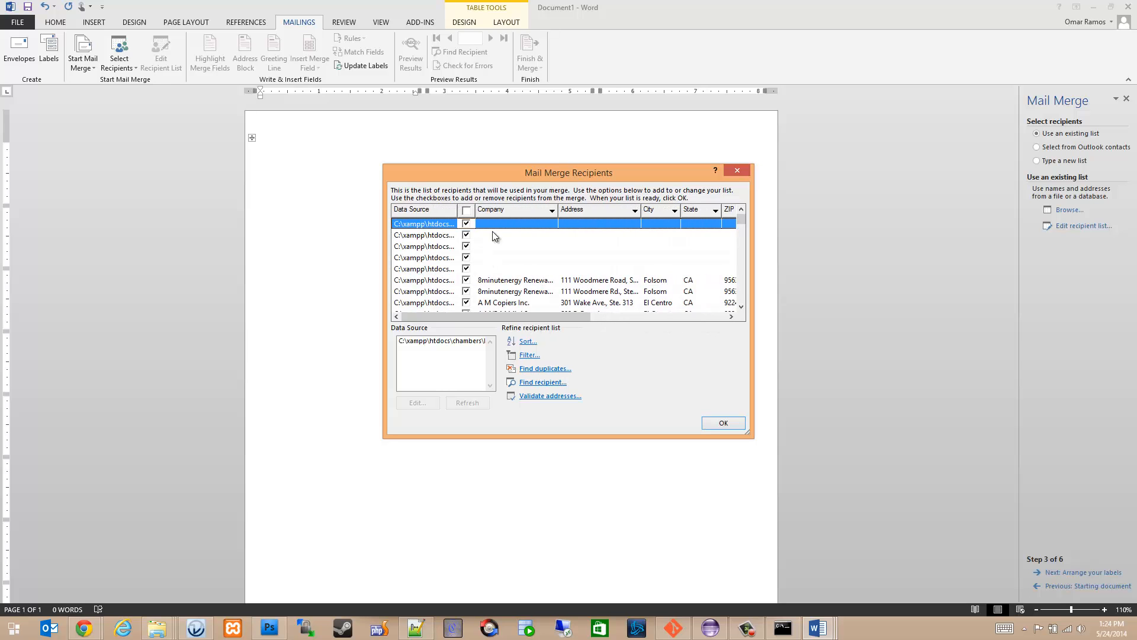
{"action": "left_click", "coordinate": [525, 355]}
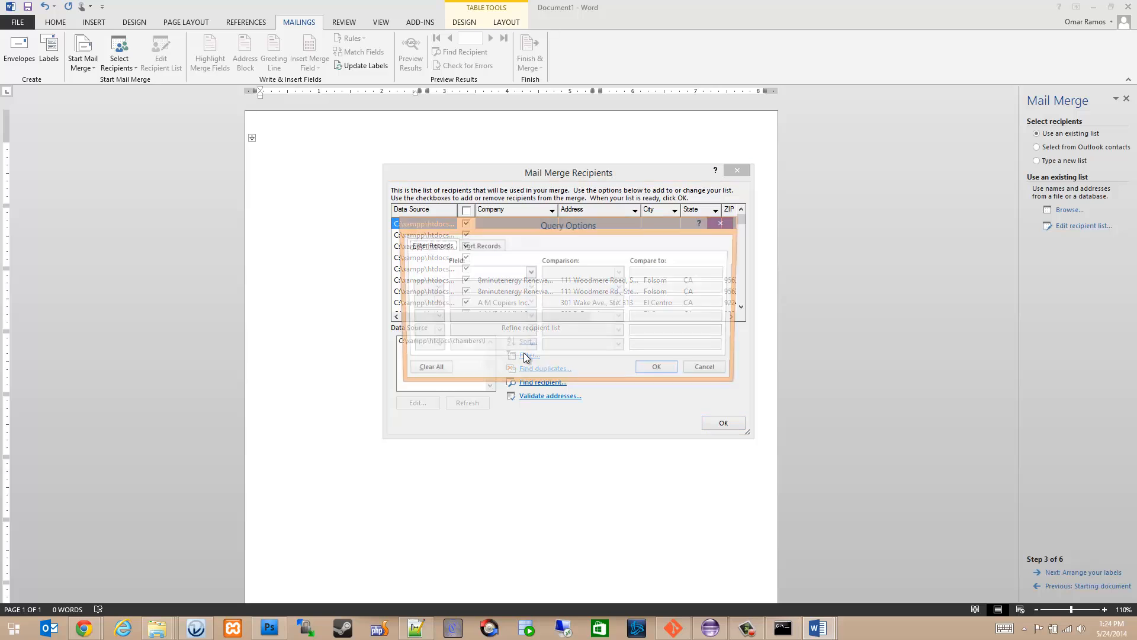
{"action": "left_click", "coordinate": [524, 273]}
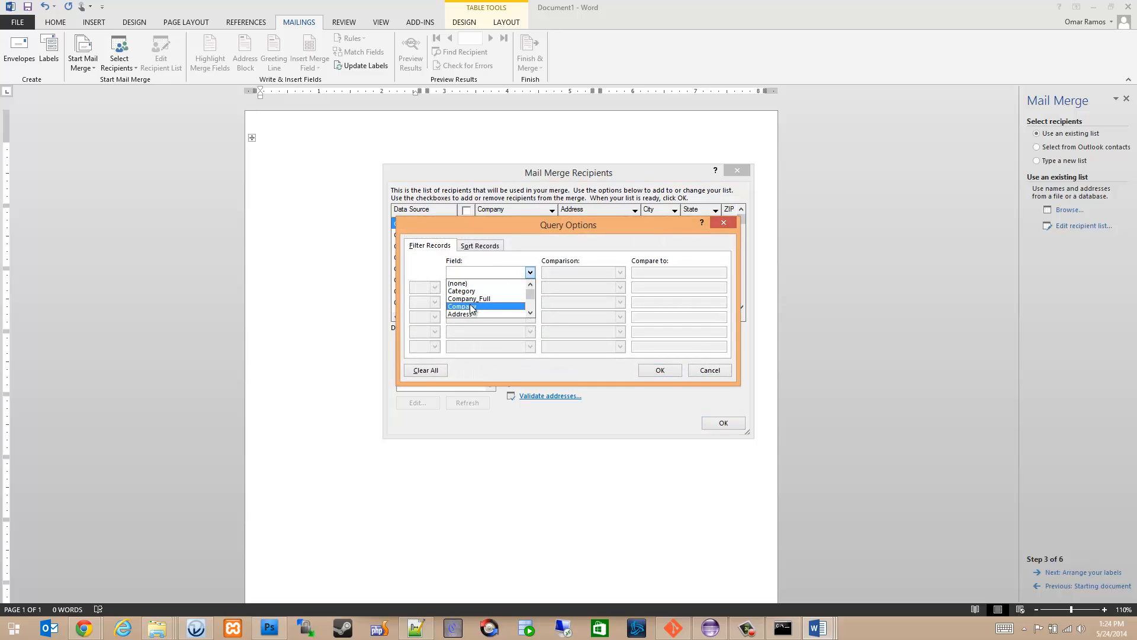
{"action": "left_click", "coordinate": [488, 298]}
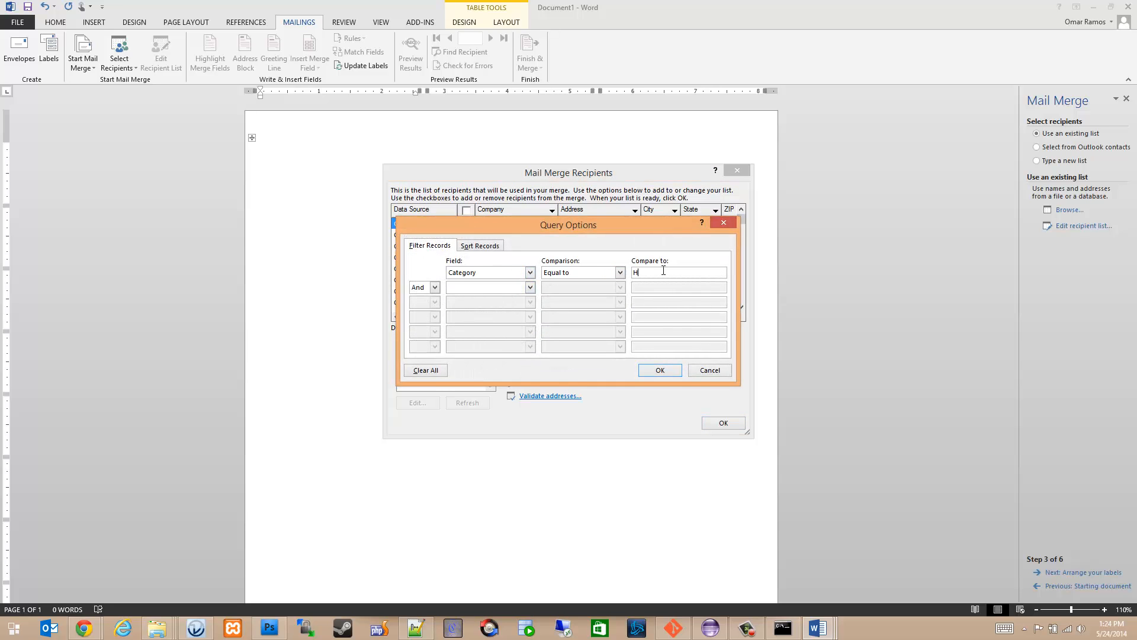
{"action": "type", "text": "Health Care"}
{"action": "left_click", "coordinate": [660, 369]}
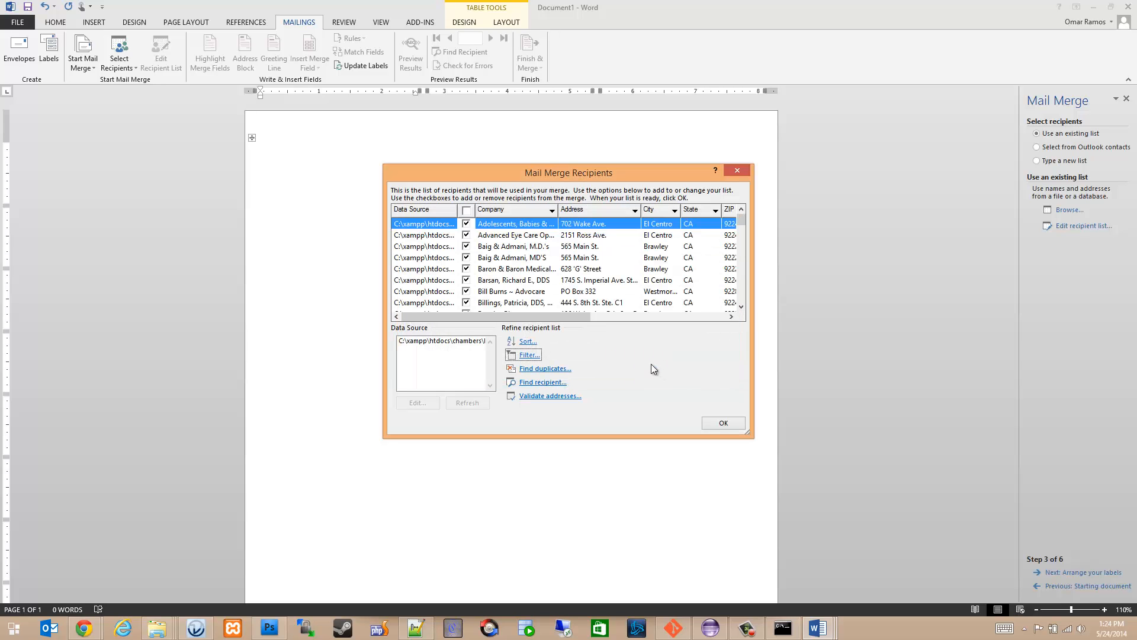
- Sort the filtered mail merge recipients by Company in ascending order
{"action": "left_click", "coordinate": [528, 342]}
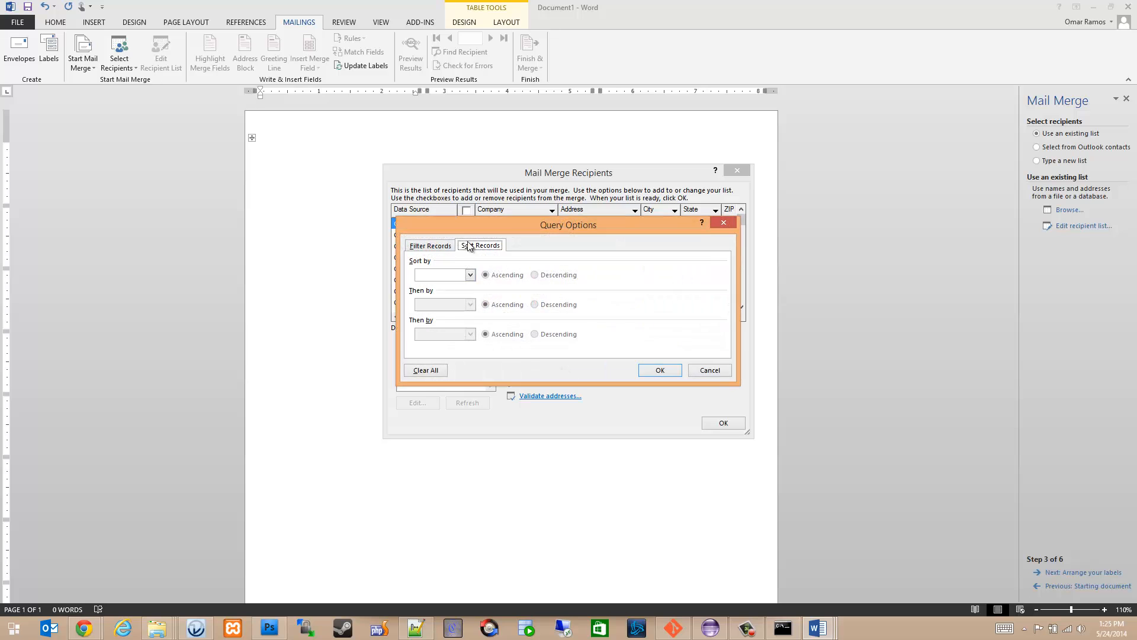
{"action": "left_click", "coordinate": [470, 274]}
{"action": "left_click", "coordinate": [442, 309]}
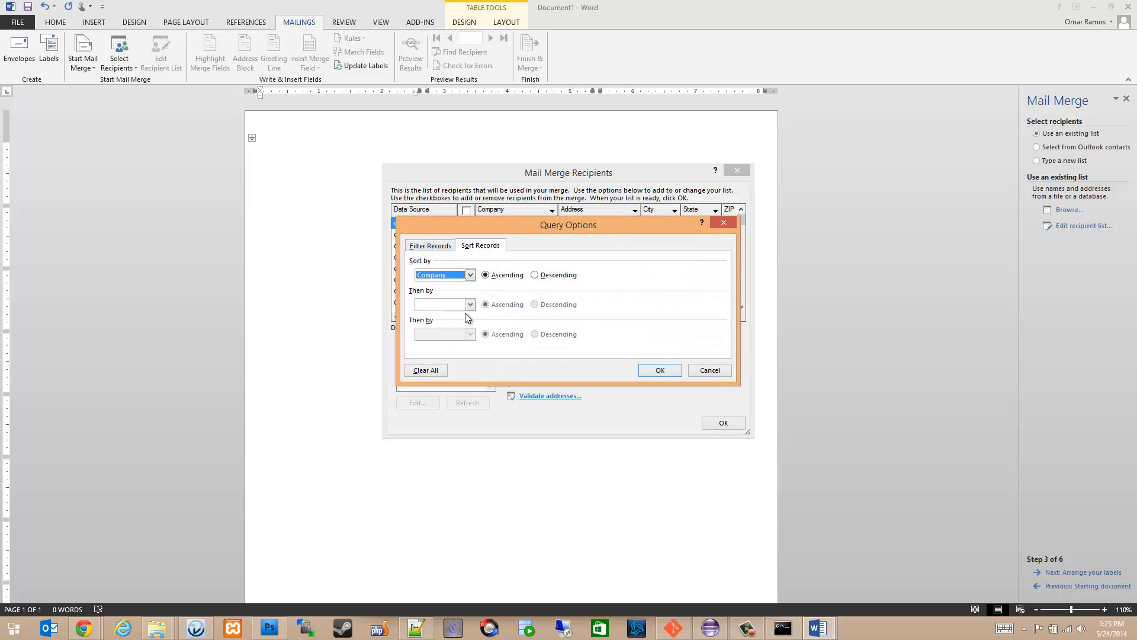
{"action": "left_click", "coordinate": [659, 371]}
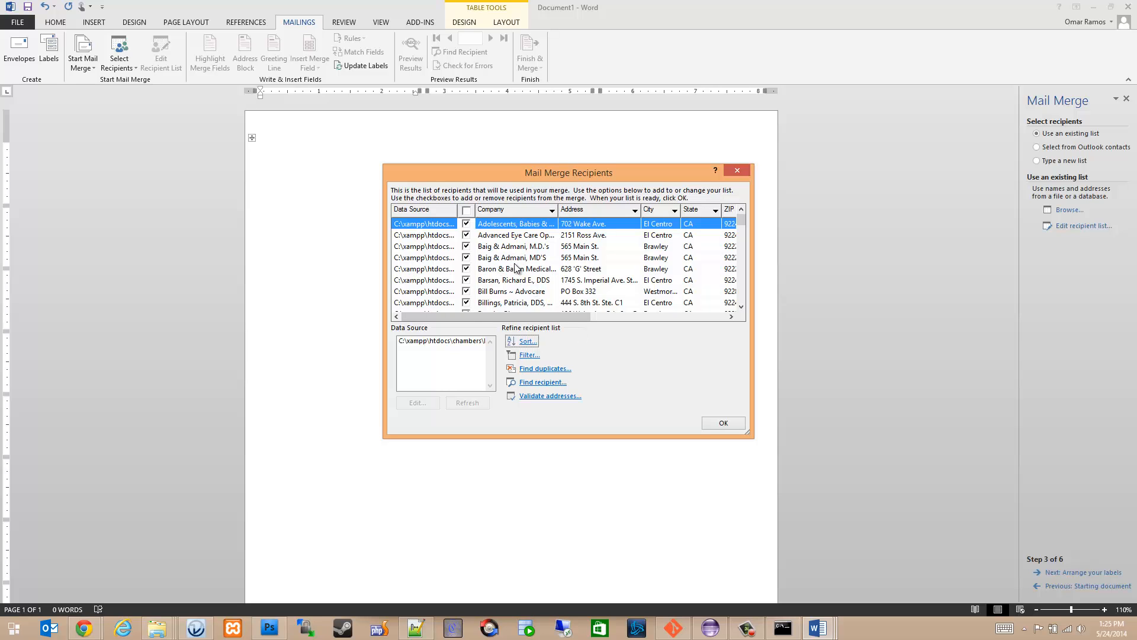
- Exclude the duplicate fourth company from the merge recipients, then continue to arranging the labels
{"action": "left_click", "coordinate": [466, 258]}
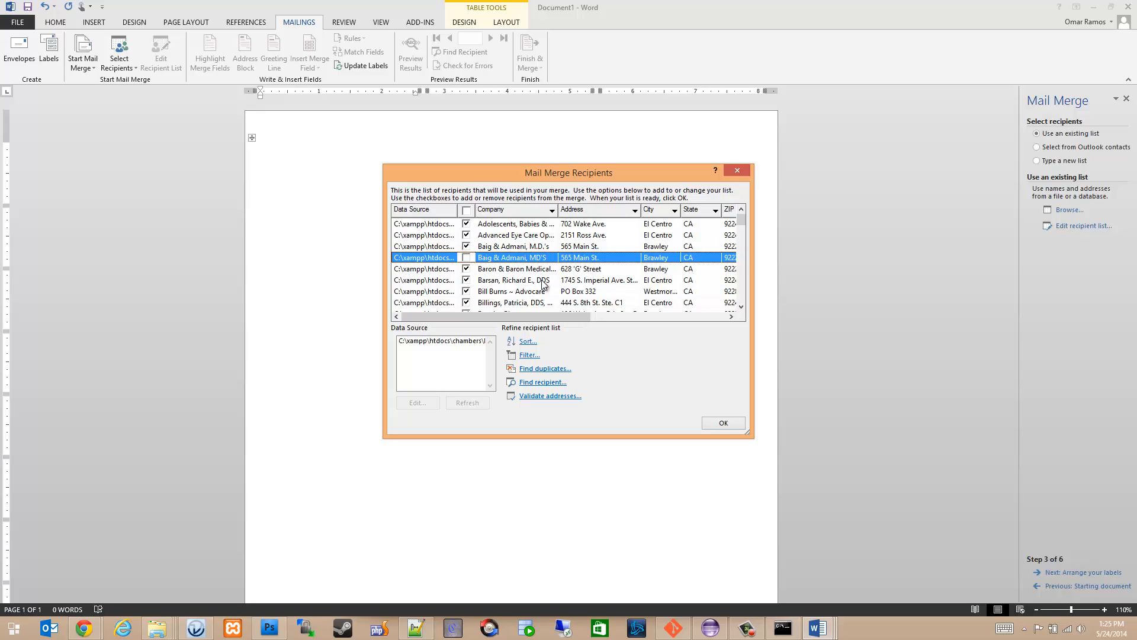
{"action": "left_click", "coordinate": [722, 424]}
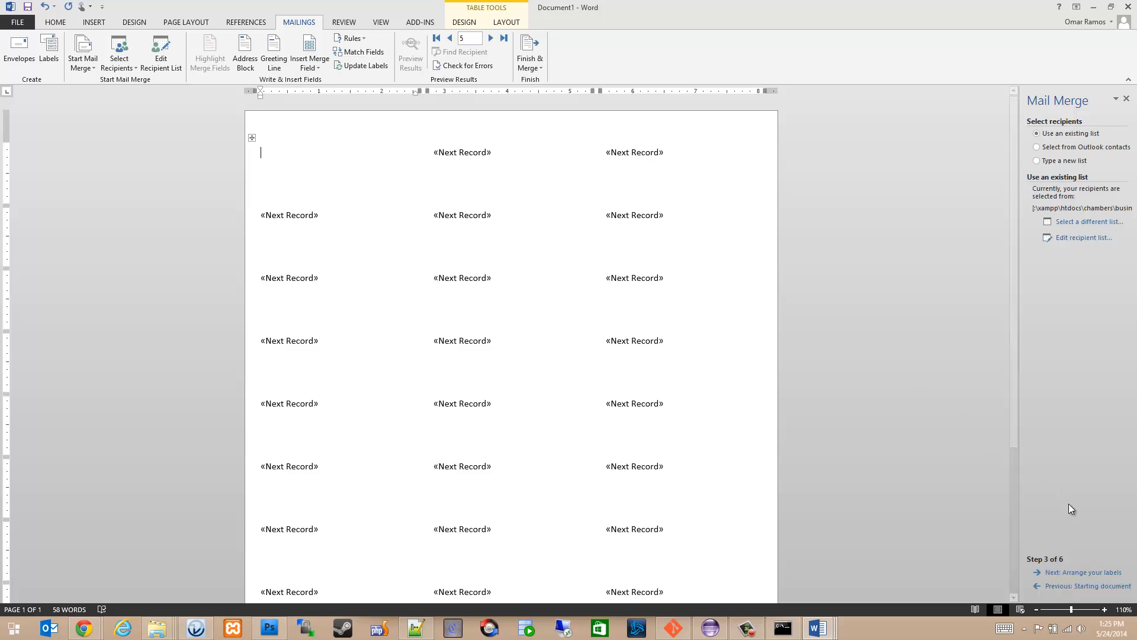
{"action": "left_click", "coordinate": [1052, 573]}
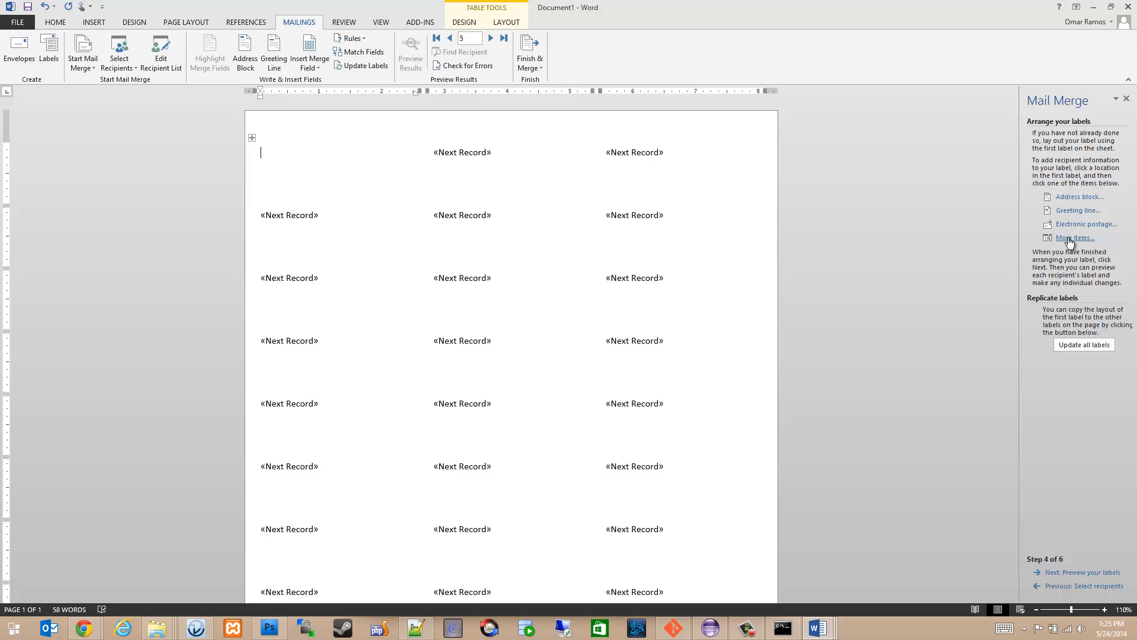
- Insert the Company and Company_Full database merge fields into the first label
{"action": "left_click", "coordinate": [1069, 239]}
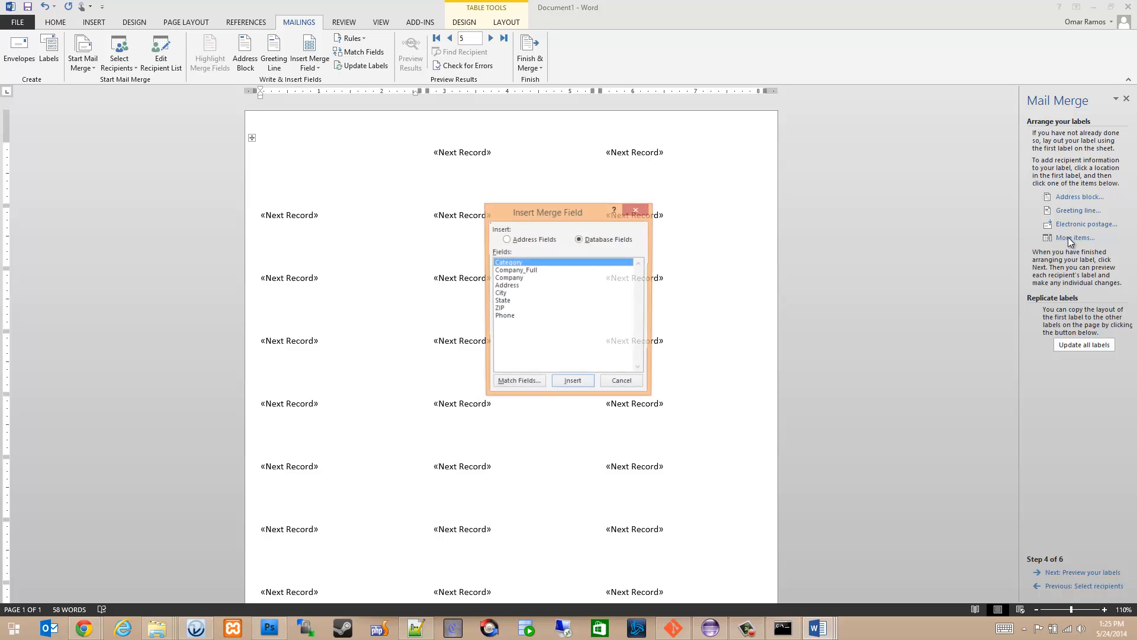
{"action": "left_click", "coordinate": [525, 278]}
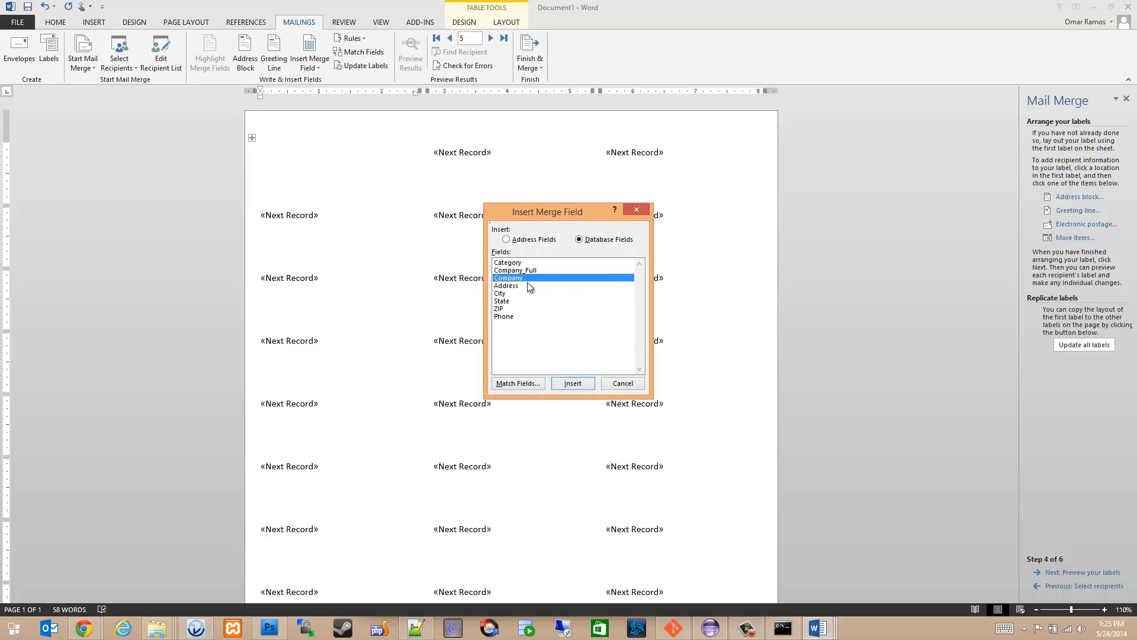
{"action": "left_click", "coordinate": [563, 383]}
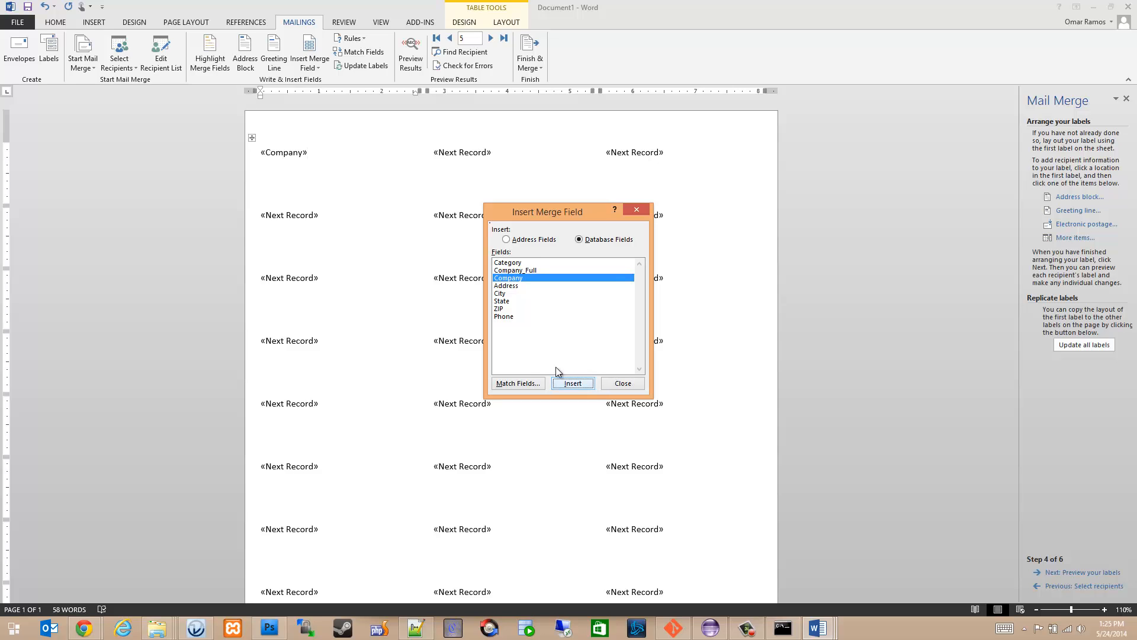
{"action": "left_click", "coordinate": [532, 271]}
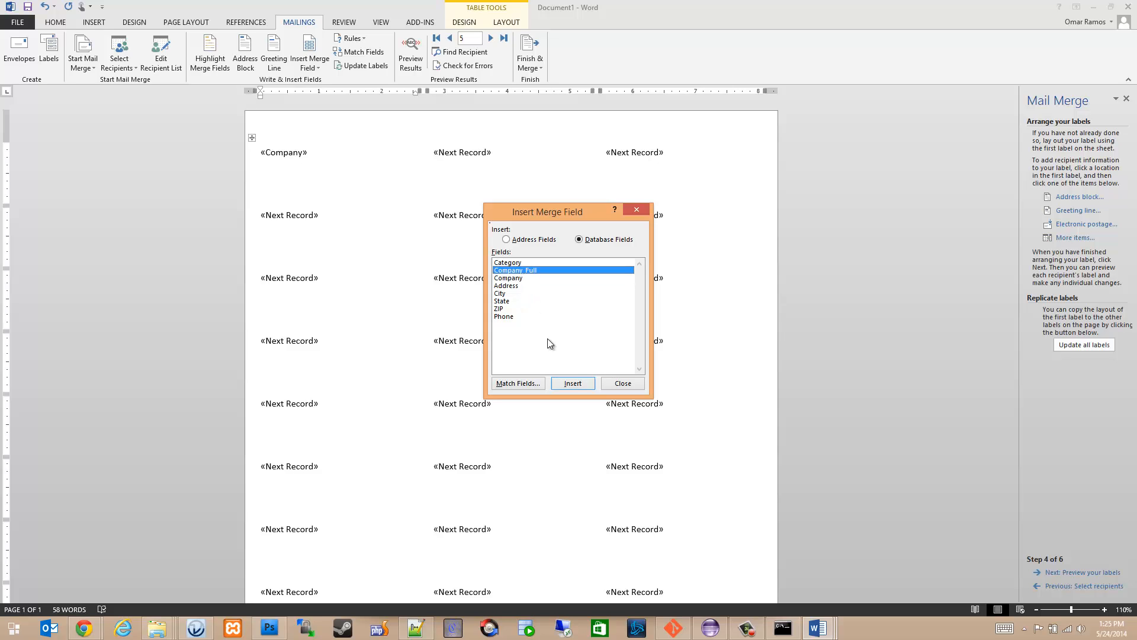
{"action": "left_click", "coordinate": [576, 385]}
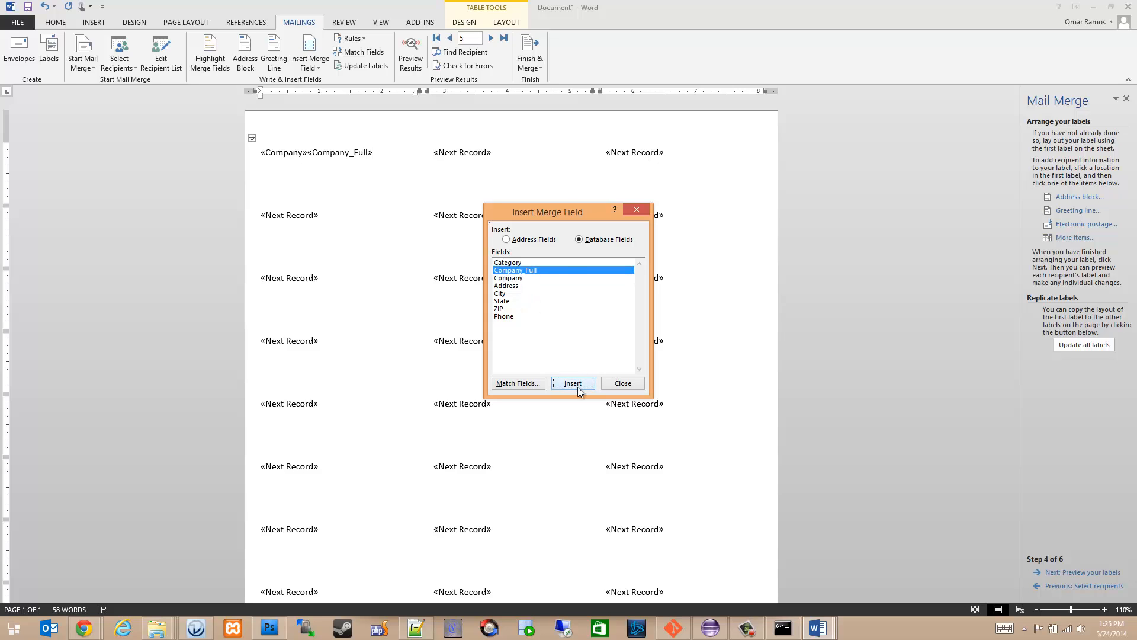
- Add the Address, City, State and ZIP merge fields after Company_Full in the first label
{"action": "left_click", "coordinate": [518, 287]}
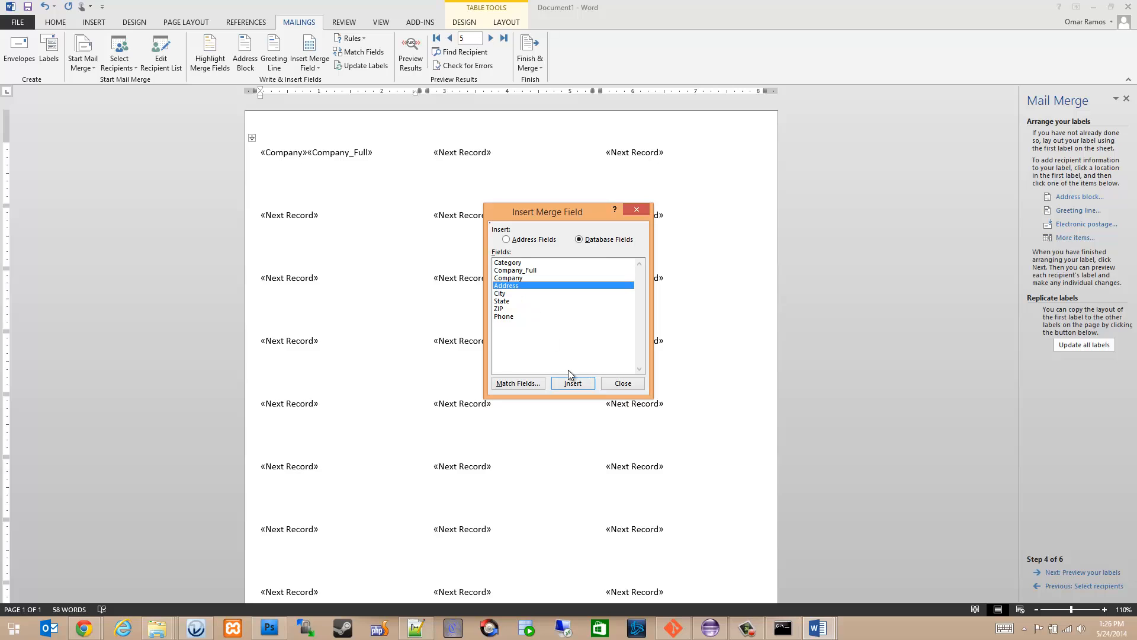
{"action": "left_click", "coordinate": [573, 384]}
{"action": "left_click", "coordinate": [501, 294]}
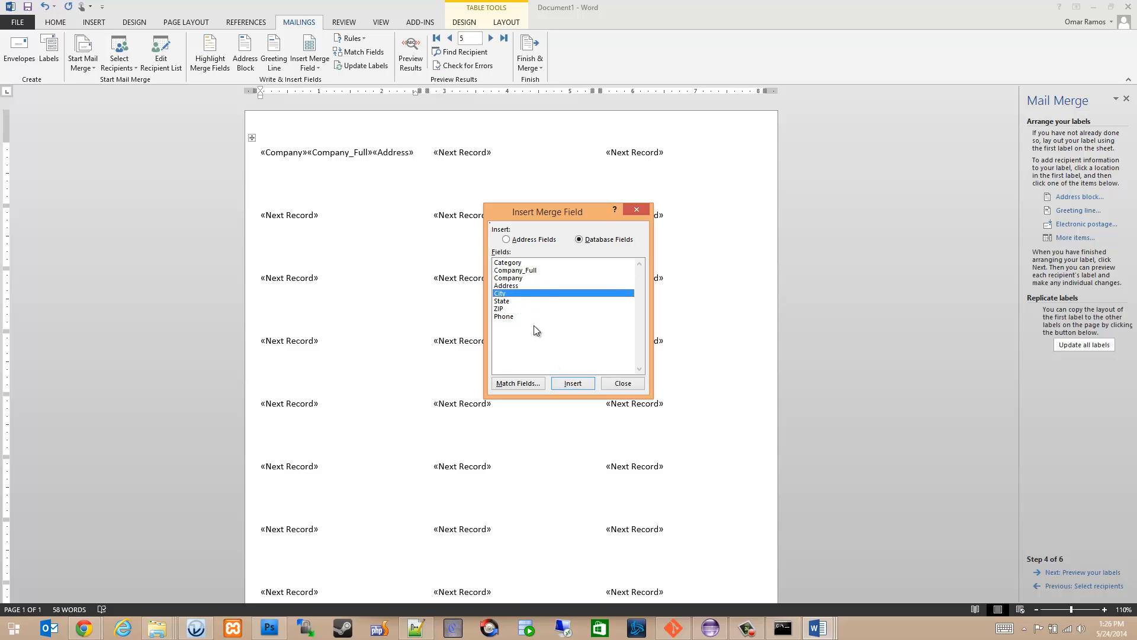
{"action": "left_click", "coordinate": [570, 384]}
{"action": "left_click", "coordinate": [503, 301]}
{"action": "left_click", "coordinate": [567, 384]}
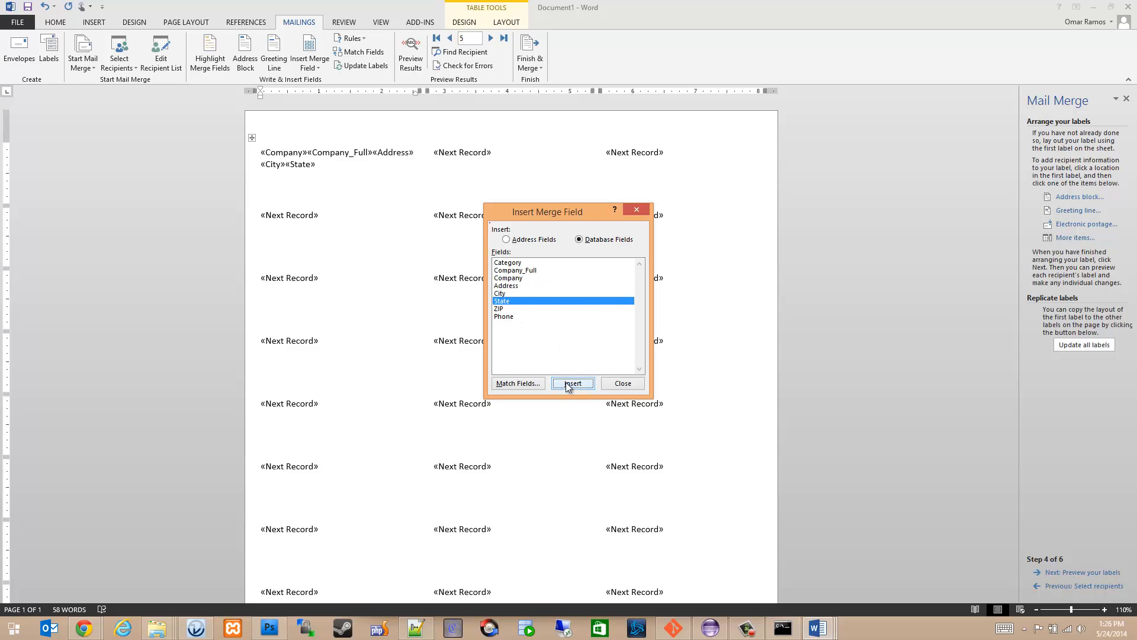
{"action": "left_click", "coordinate": [500, 308]}
{"action": "left_click", "coordinate": [563, 383]}
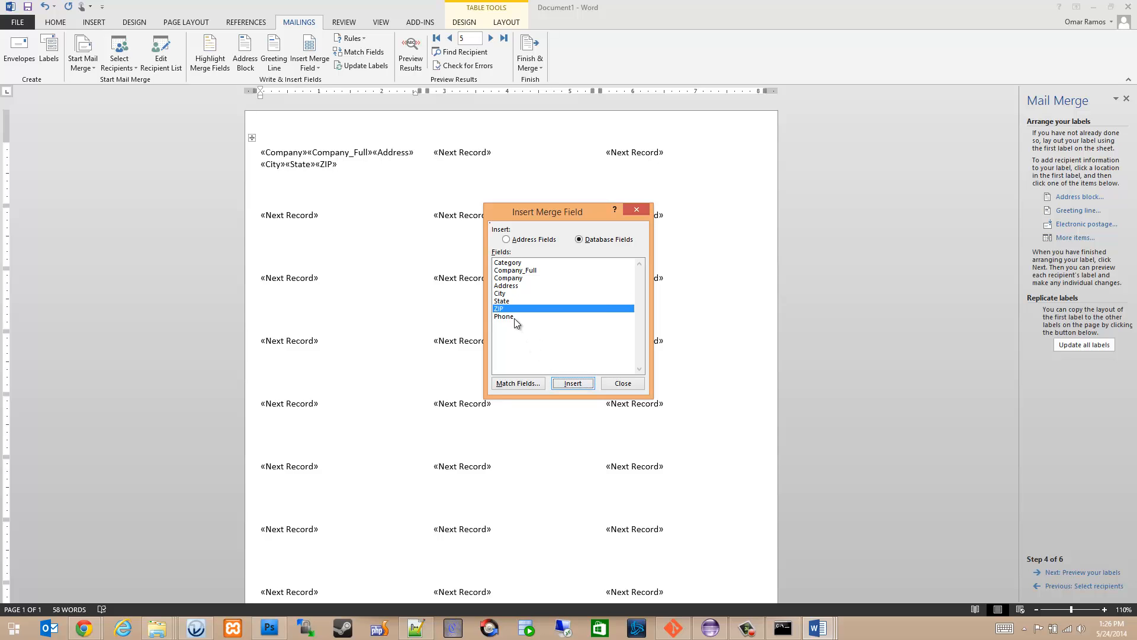
{"action": "left_click", "coordinate": [623, 383]}
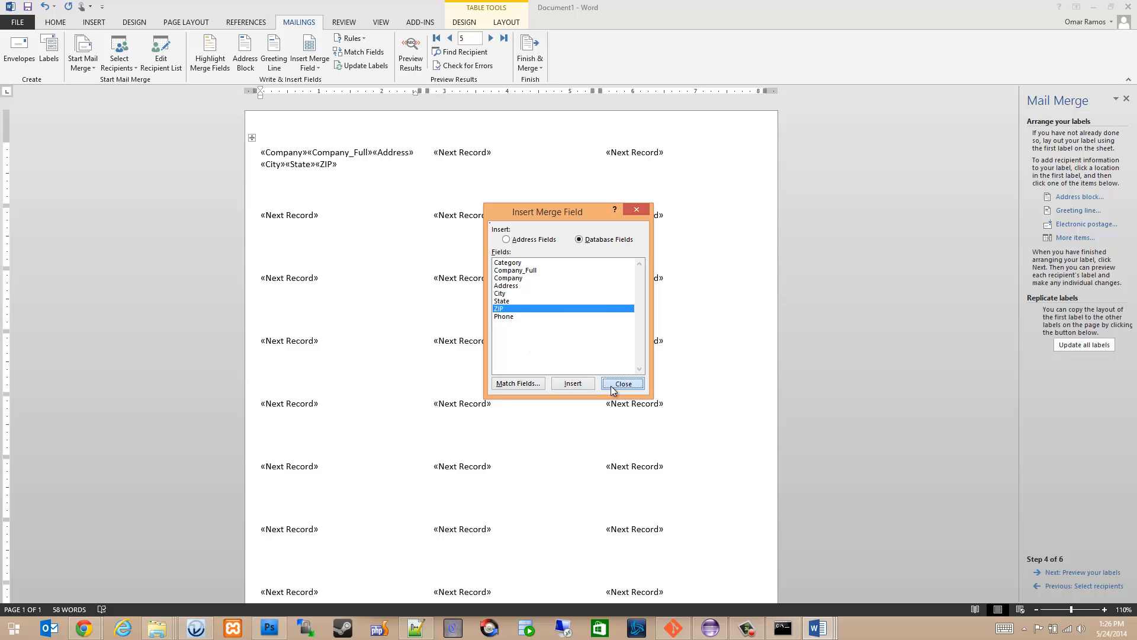
- Delete the Company merge field in front of Company_Full in the first label
{"action": "left_click", "coordinate": [314, 157]}
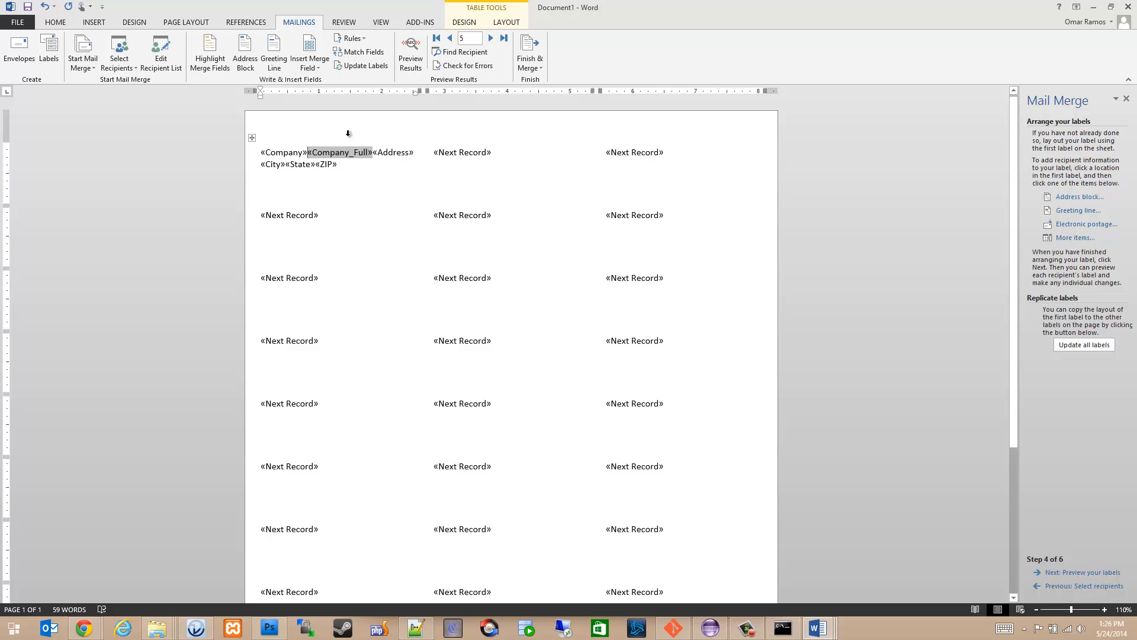
{"action": "key", "text": "BackSpace"}
{"action": "key", "text": "BackSpace"}
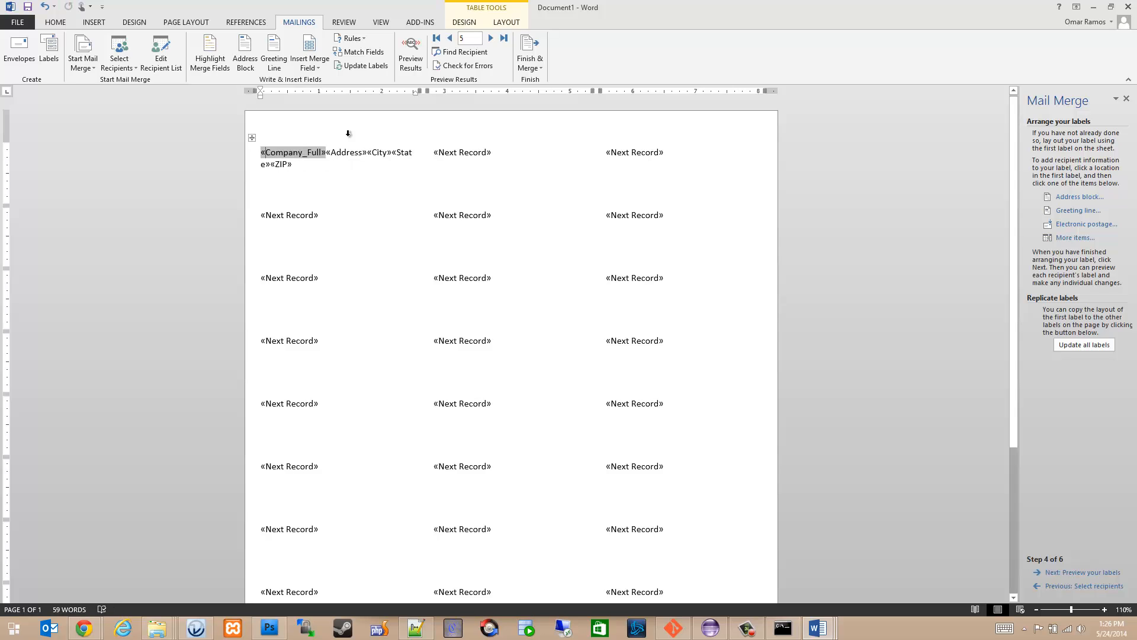
- Move the Address field and the fields after it to a second line directly below Company_Full, without extra paragraph spacing
{"action": "key", "text": "Right"}
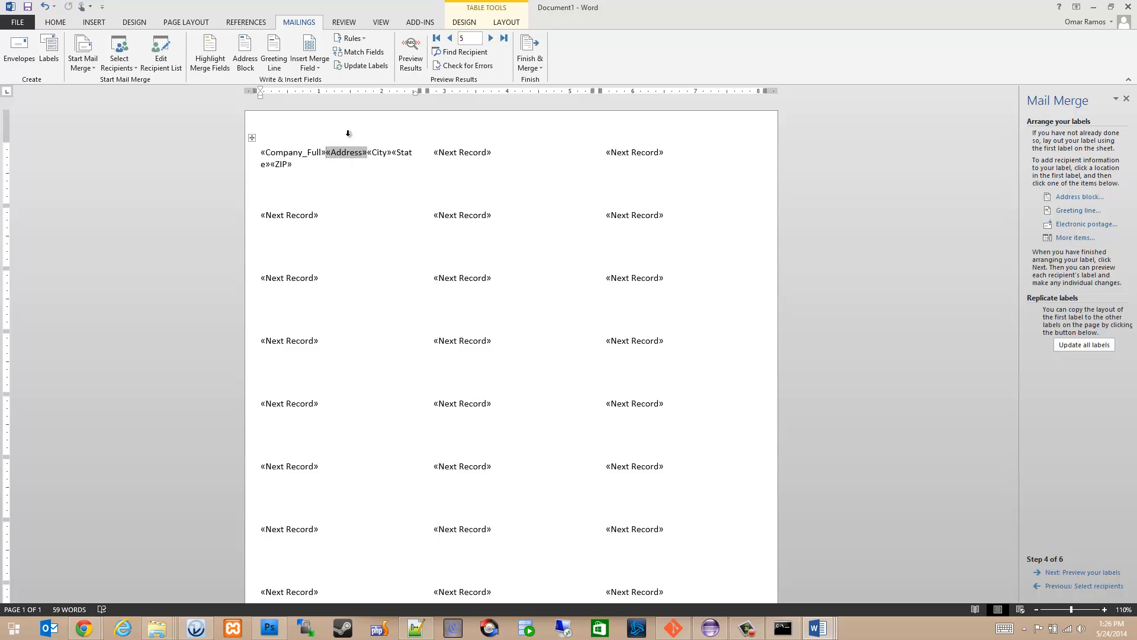
{"action": "key", "text": "Return"}
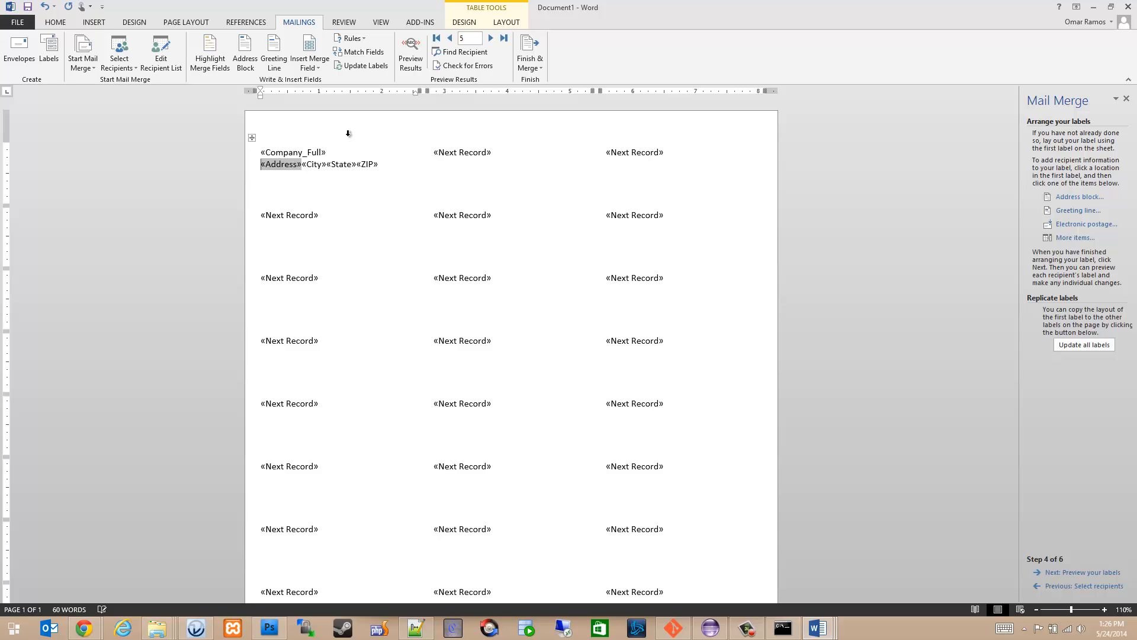
{"action": "key", "text": "BackSpace"}
{"action": "key", "text": "Return"}
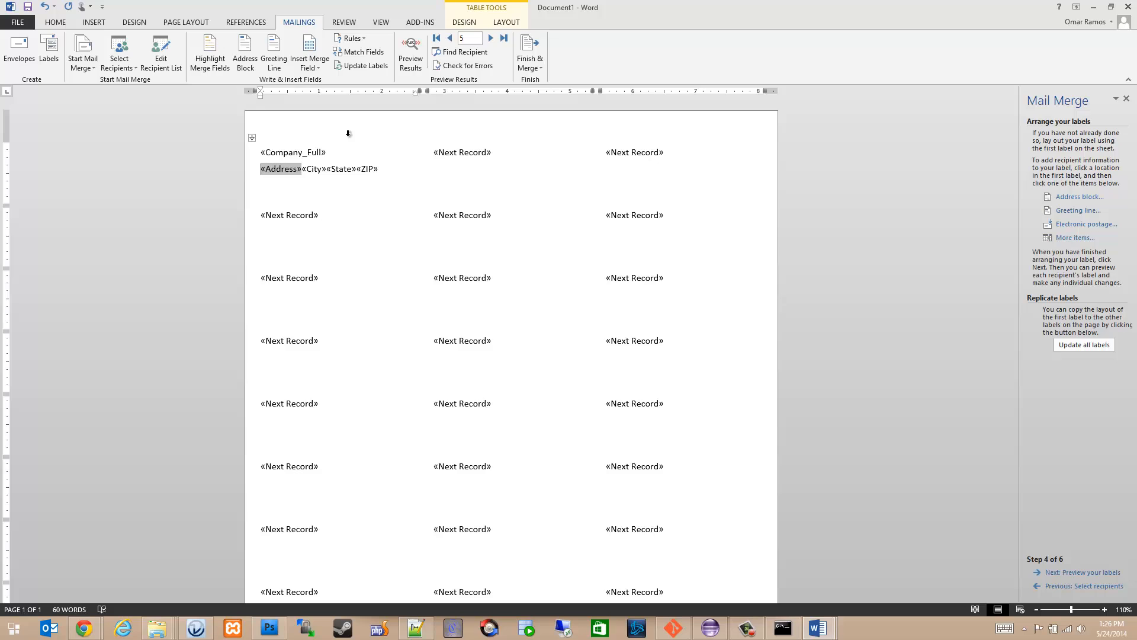
{"action": "key", "text": "BackSpace"}
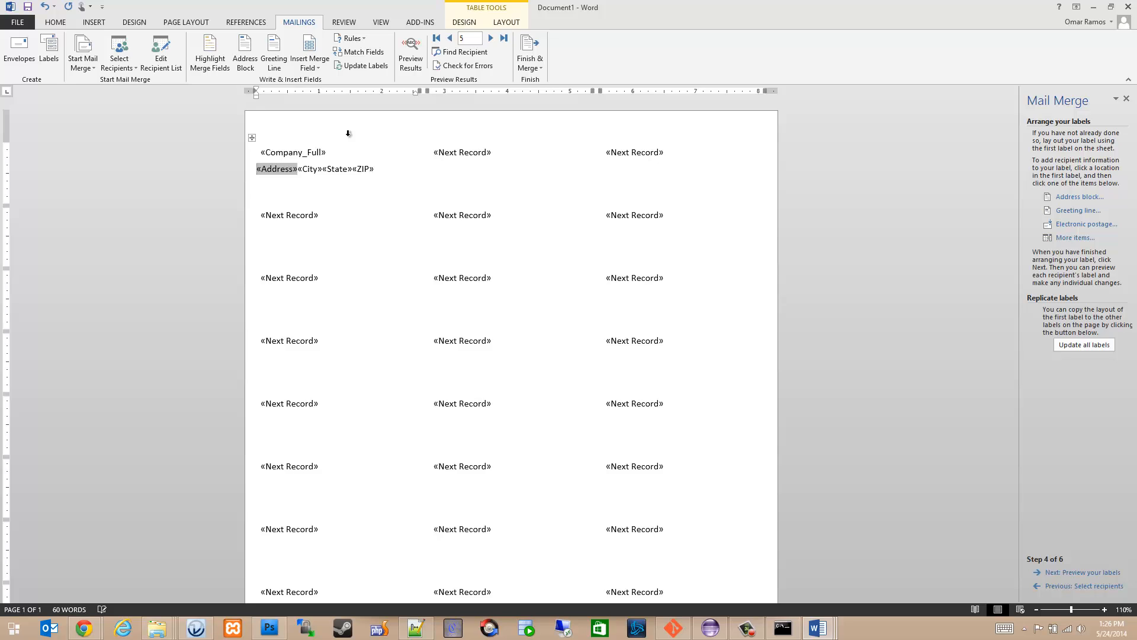
{"action": "key", "text": "BackSpace"}
{"action": "key", "text": "Return"}
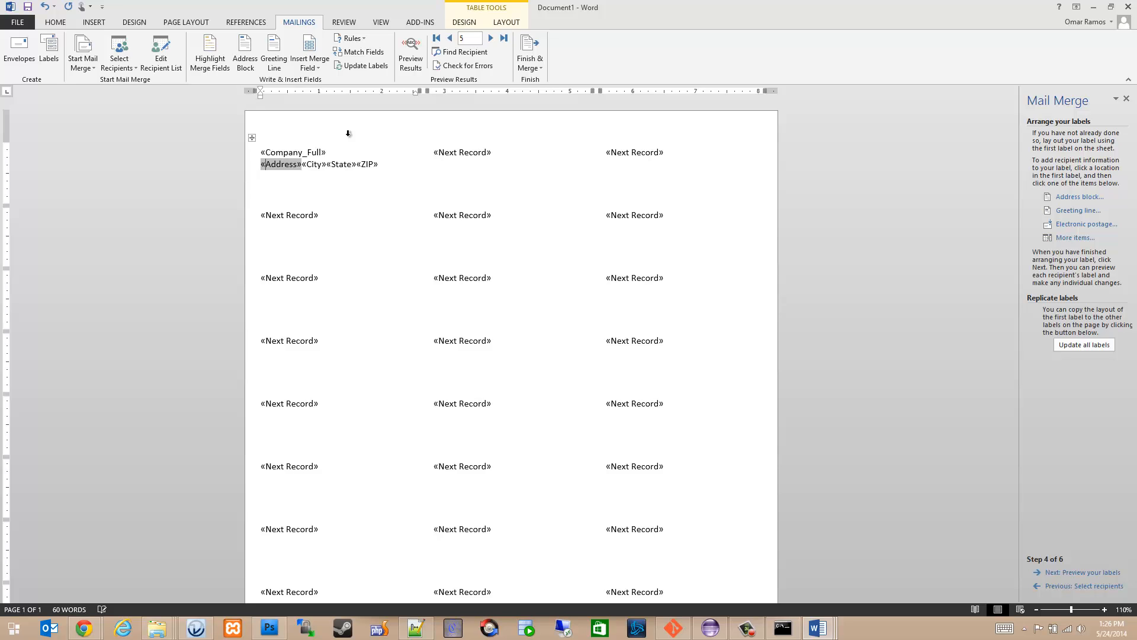
- Separate Address and City with a comma and a space, and put spaces between City, State and ZIP
{"action": "key", "text": "Right"}
{"action": "key", "text": "Right"}
{"action": "key", "text": "Right"}
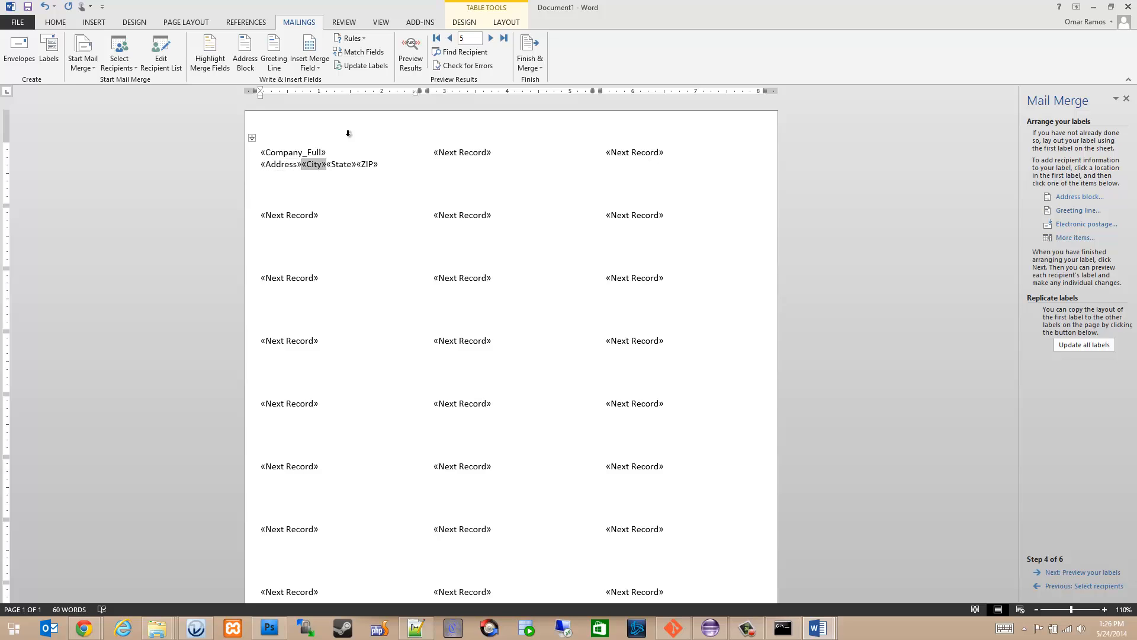
{"action": "type", "text": ","}
{"action": "key", "text": "Right"}
{"action": "key", "text": "Right"}
{"action": "key", "text": "Right"}
{"action": "key", "text": "Right"}
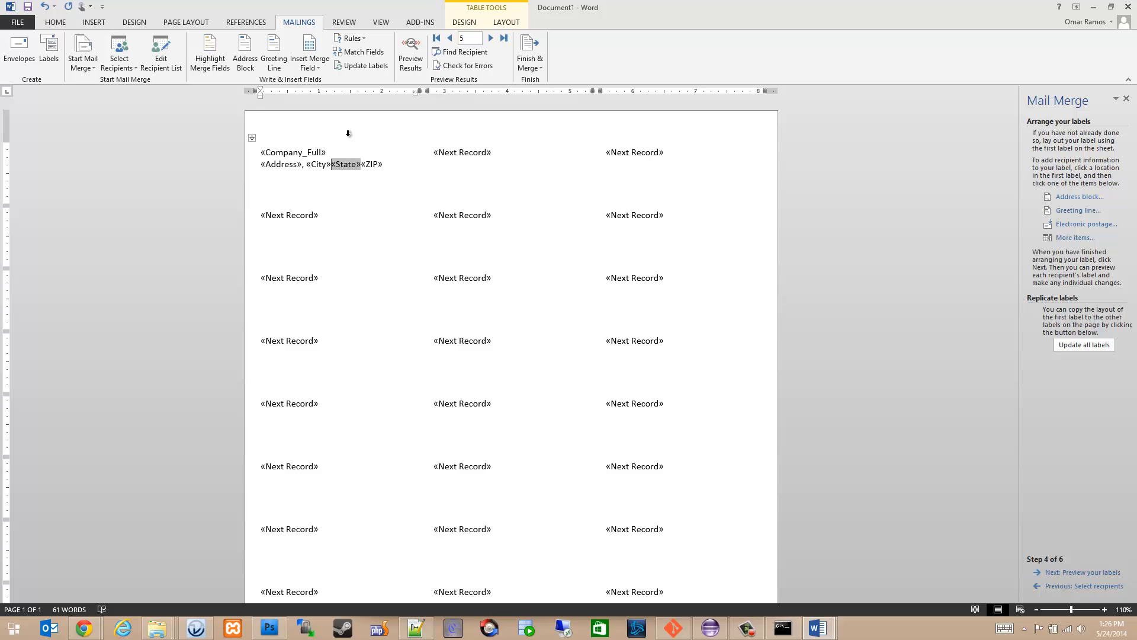
{"action": "key", "text": "Right"}
{"action": "key", "text": "Right"}
{"action": "key", "text": "Right"}
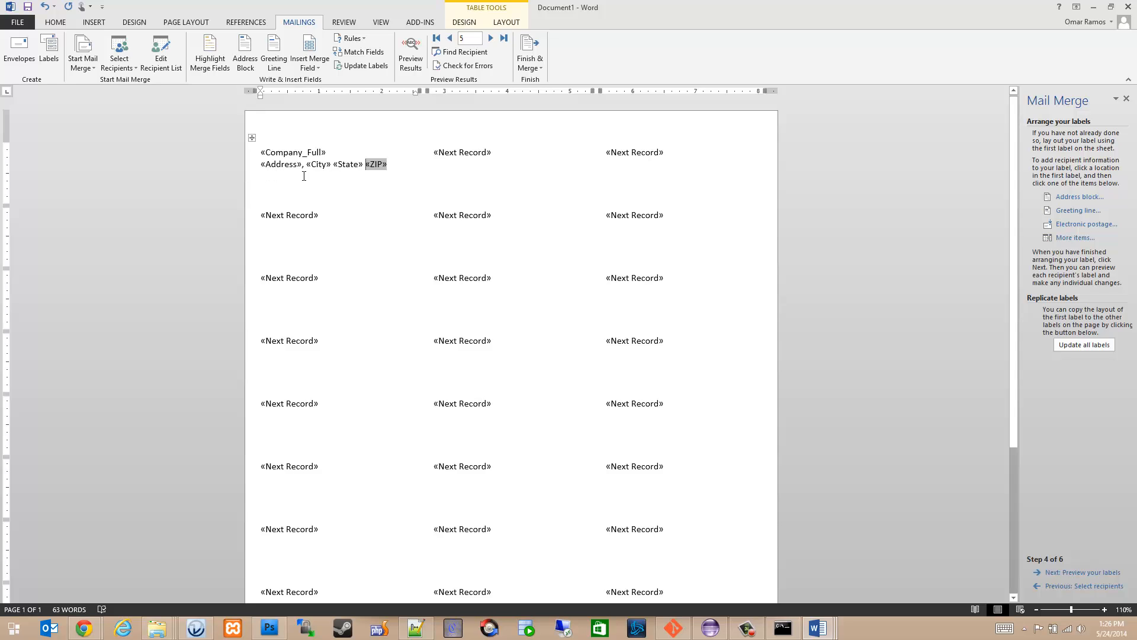
- Insert a comma directly after the City field in the first label
{"action": "left_click", "coordinate": [334, 166]}
{"action": "key", "text": "Left"}
{"action": "key", "text": "Left"}
{"action": "type", "text": ","}
- Replace the comma after Address with a line break, putting City, State and ZIP on the first label's third line
{"action": "key", "text": "Left"}
{"action": "key", "text": "Left"}
{"action": "key", "text": "Left"}
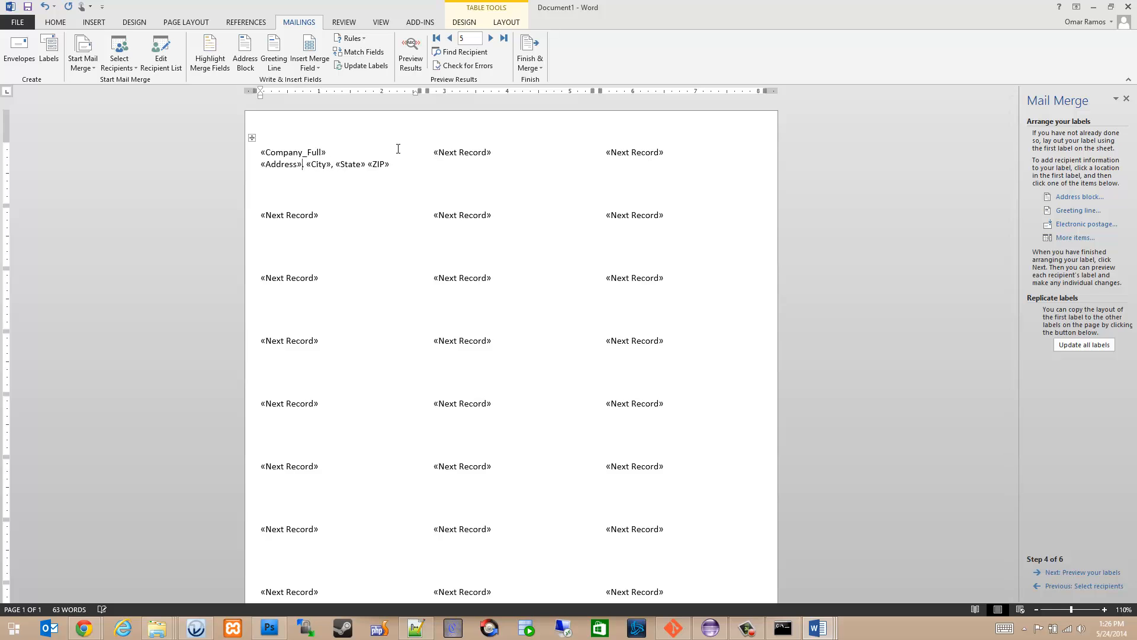
{"action": "key", "text": "BackSpace"}
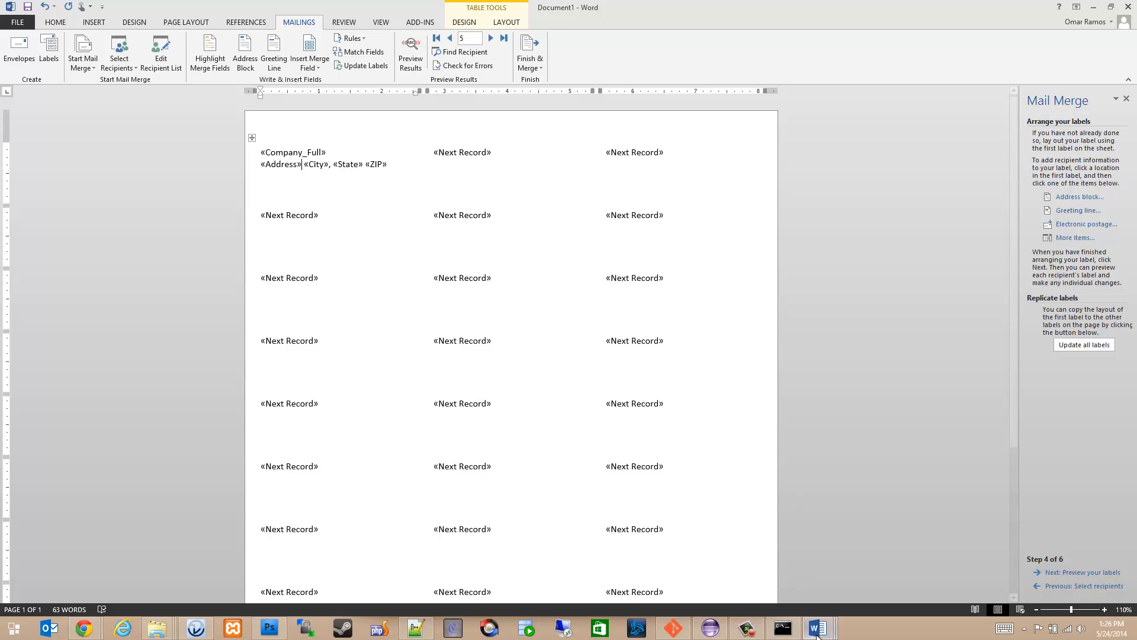
{"action": "mouse_move", "coordinate": [816, 630]}
{"action": "mouse_move", "coordinate": [697, 571]}
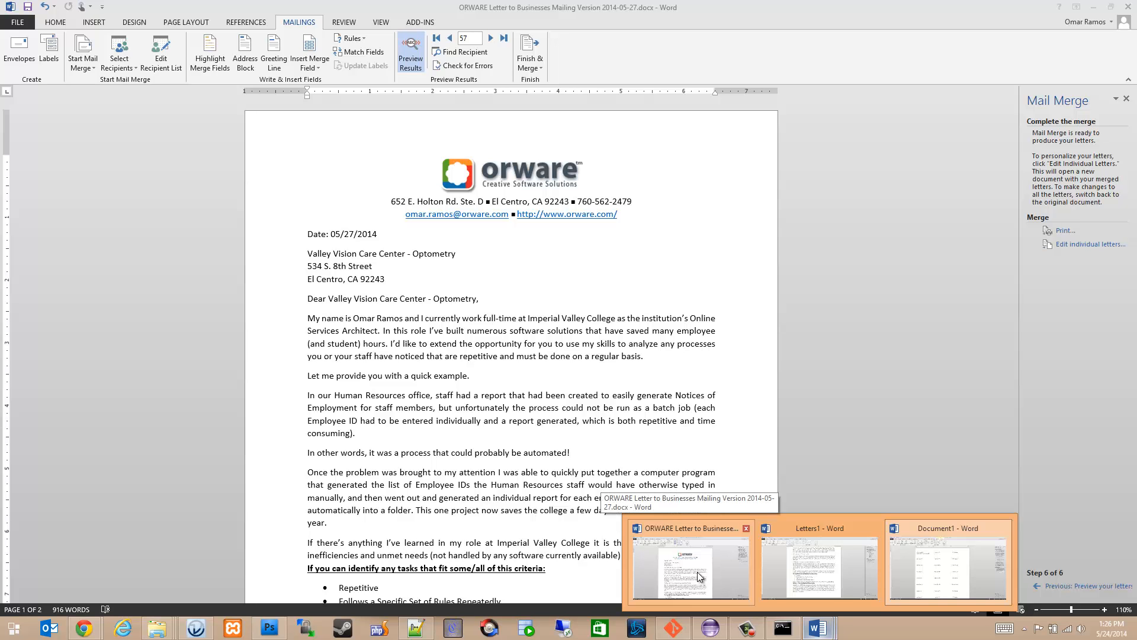
{"action": "left_click", "coordinate": [905, 575]}
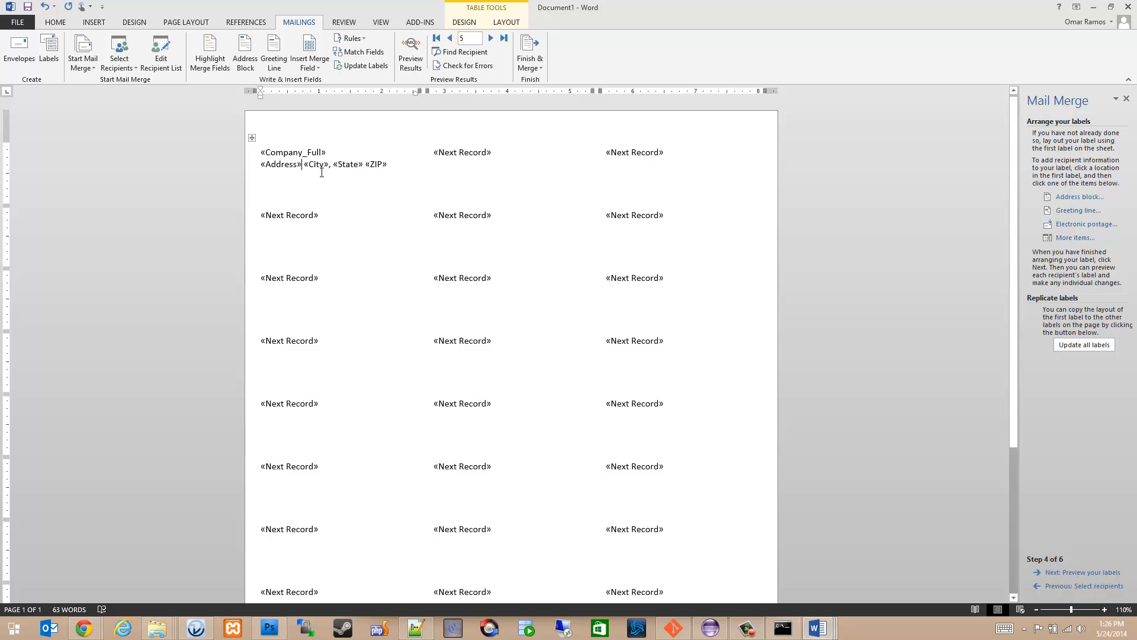
{"action": "key", "text": "Return"}
{"action": "left_click", "coordinate": [306, 163]}
{"action": "left_click", "coordinate": [335, 154]}
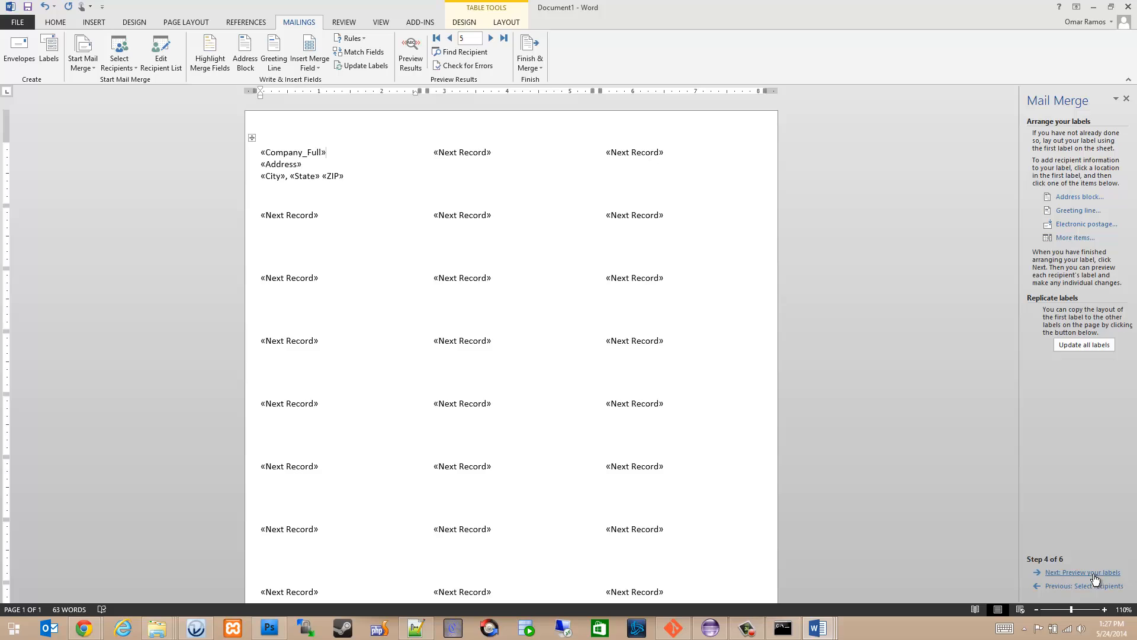
- Replicate the first label's layout to all labels on the sheet and preview the merged labels
{"action": "left_click", "coordinate": [1078, 346]}
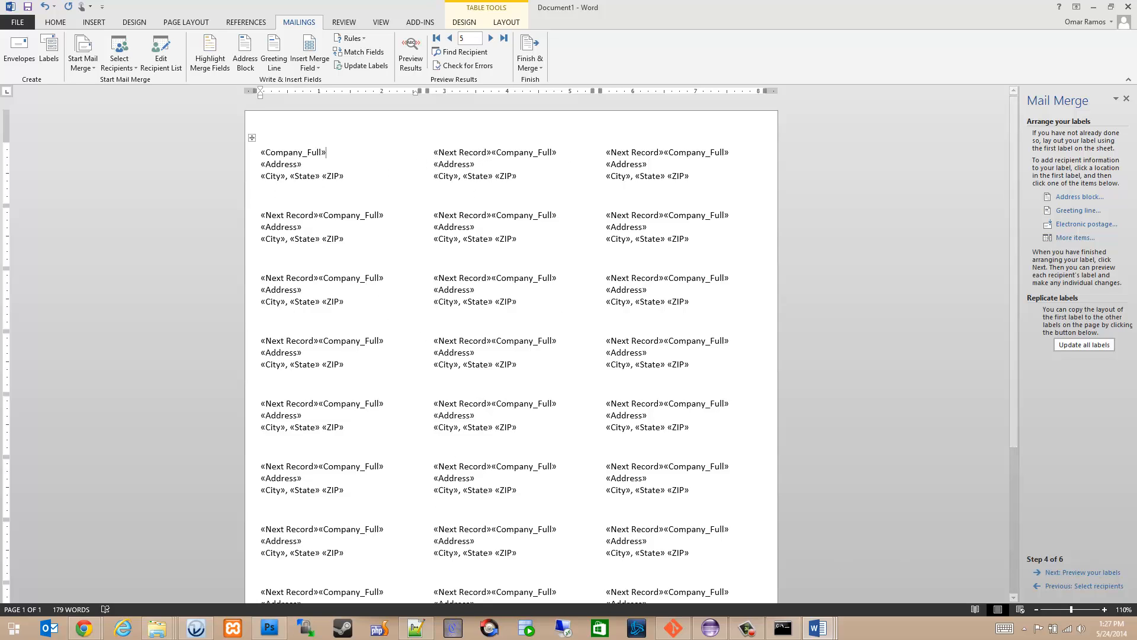
{"action": "left_click", "coordinate": [1111, 573]}
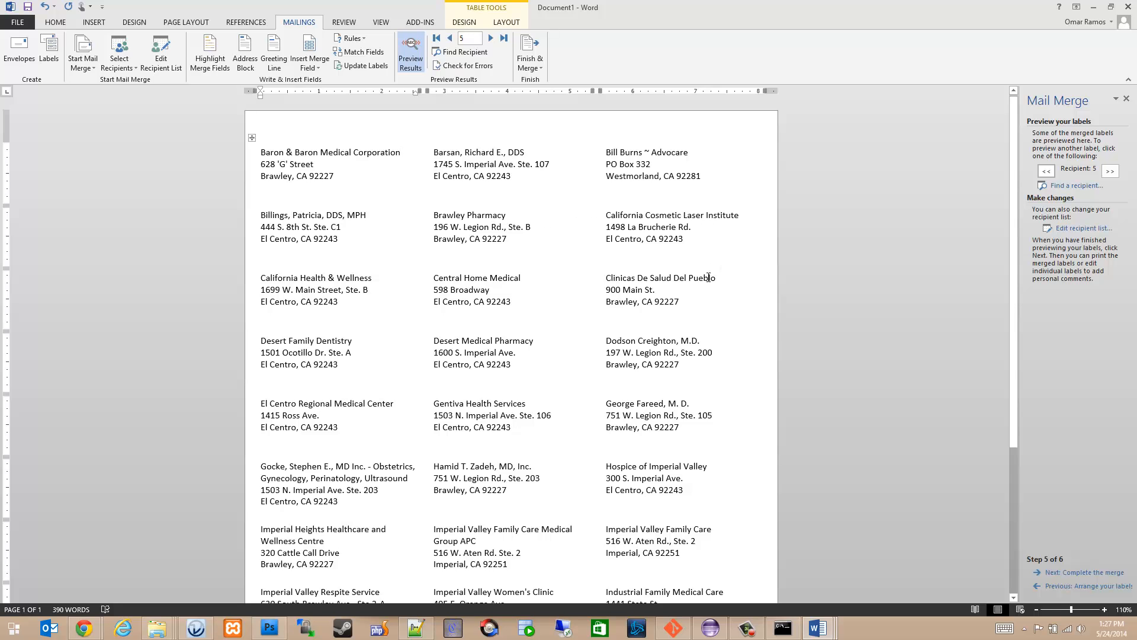
{"action": "scroll", "coordinate": [333, 267], "scroll_direction": "down", "scroll_amount": 6}
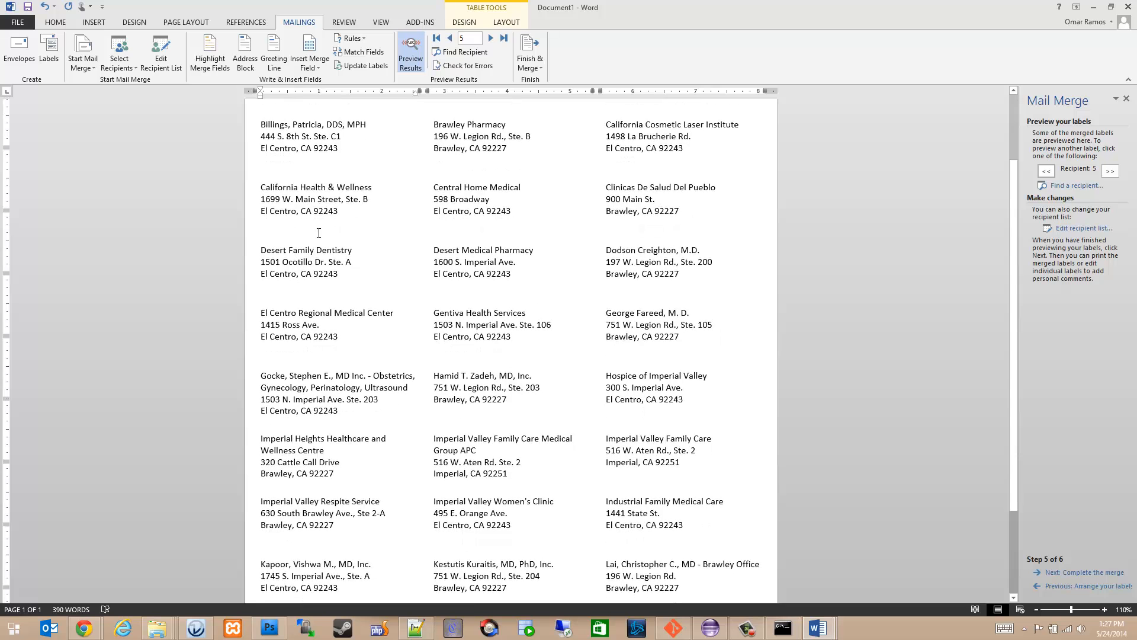
{"action": "scroll", "coordinate": [630, 407], "scroll_direction": "up", "scroll_amount": 6}
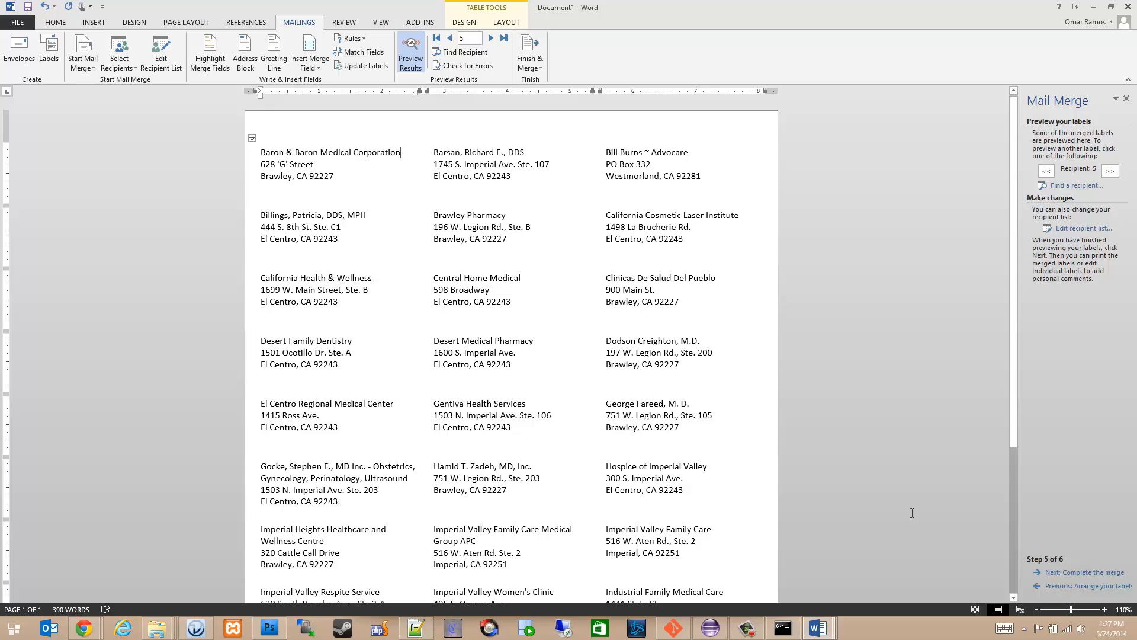
- Complete the merge by generating individual labels for all records in a new document
{"action": "left_click", "coordinate": [1080, 573]}
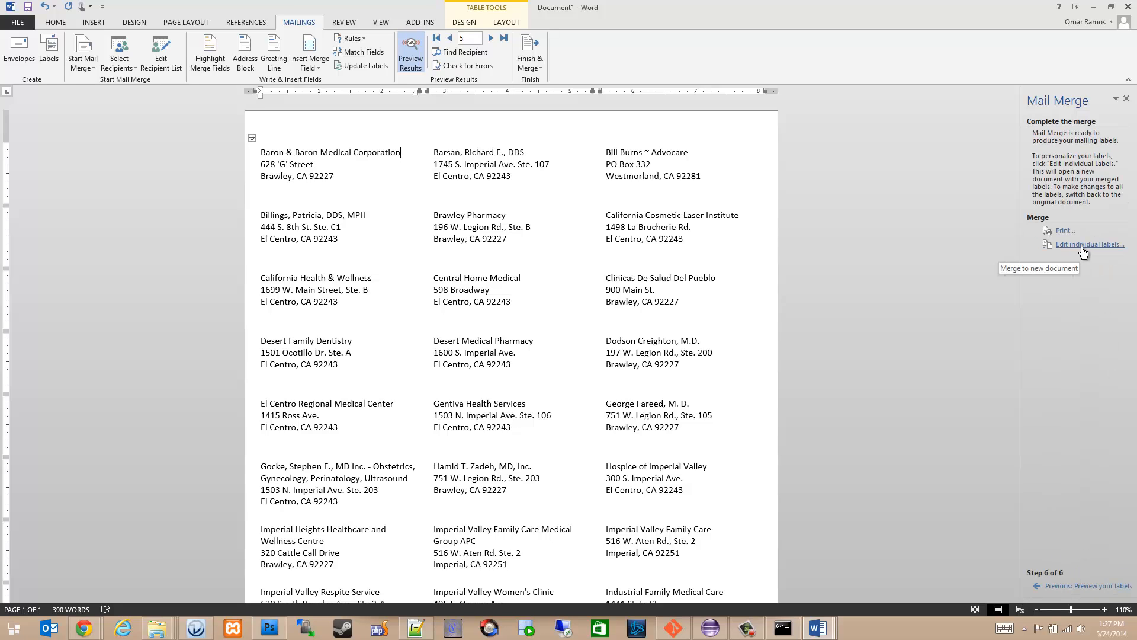
{"action": "left_click", "coordinate": [1082, 247]}
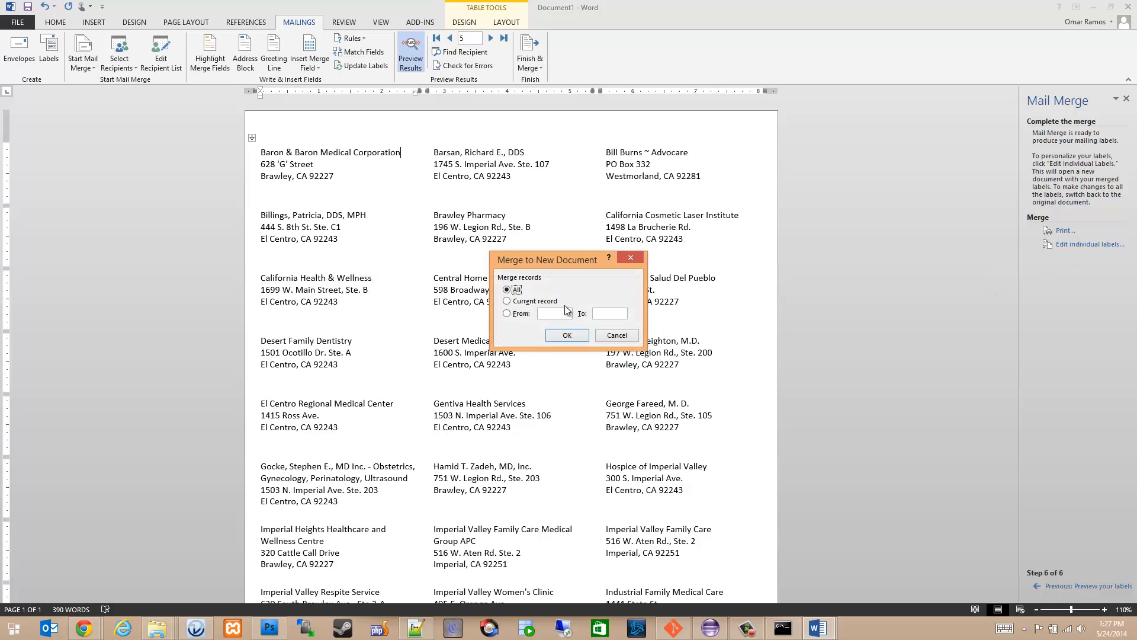
{"action": "left_click", "coordinate": [567, 336]}
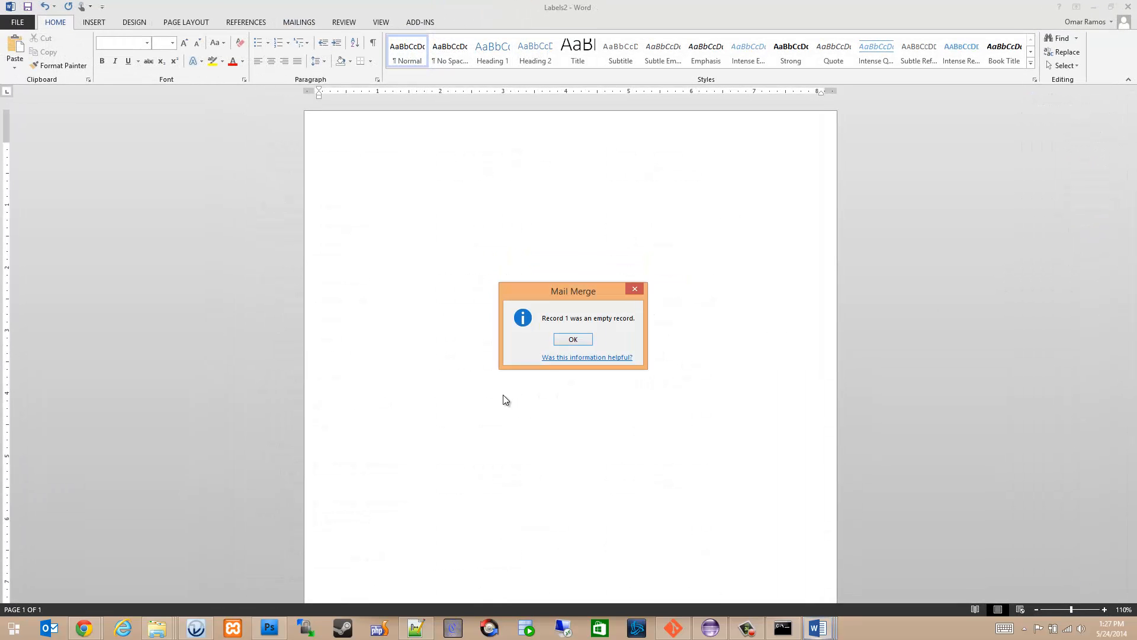
- Acknowledge the empty-record notices to let the label merge finish
{"action": "left_click", "coordinate": [574, 340]}
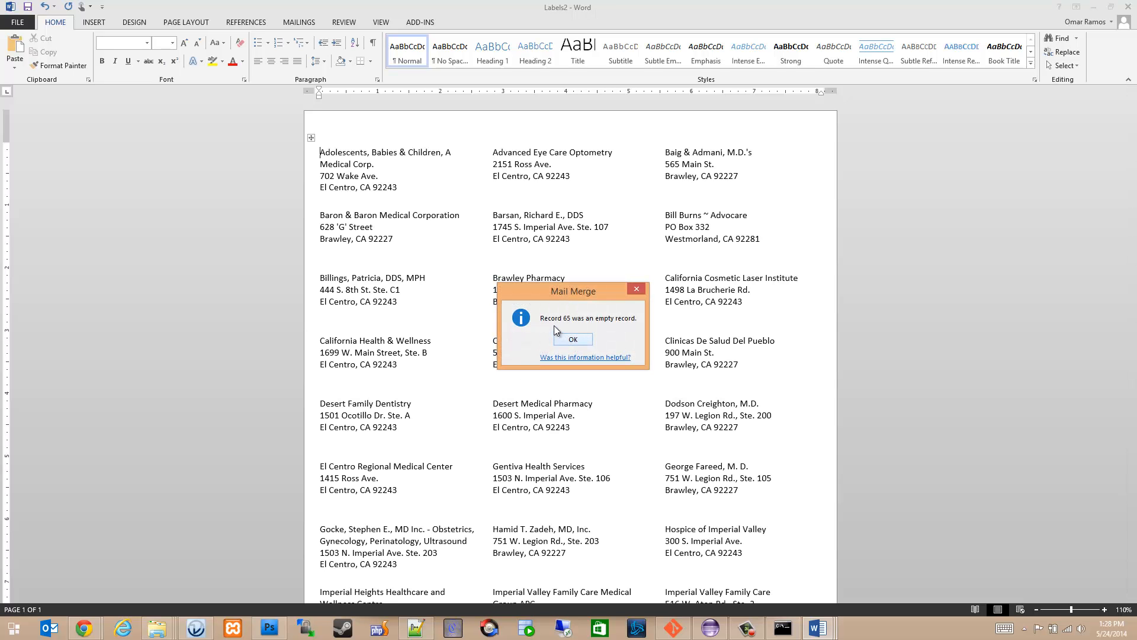
{"action": "left_click", "coordinate": [575, 341]}
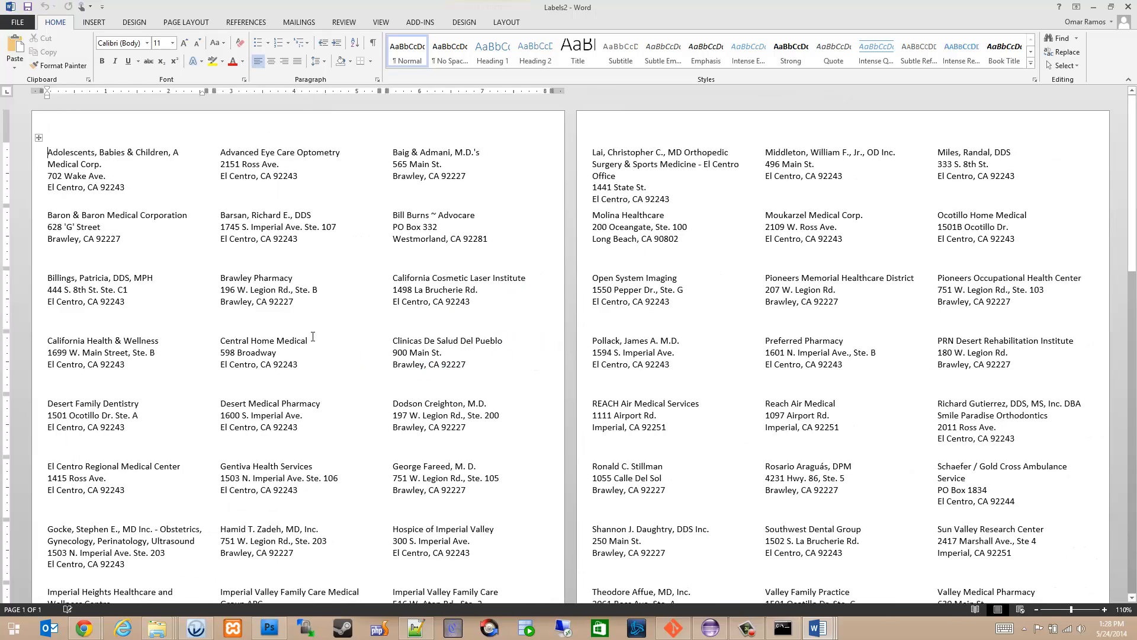
- Review the merged labels on all pages, examining how the long first address on the second page fits its label
{"action": "scroll", "coordinate": [352, 334], "scroll_direction": "down", "scroll_amount": 8}
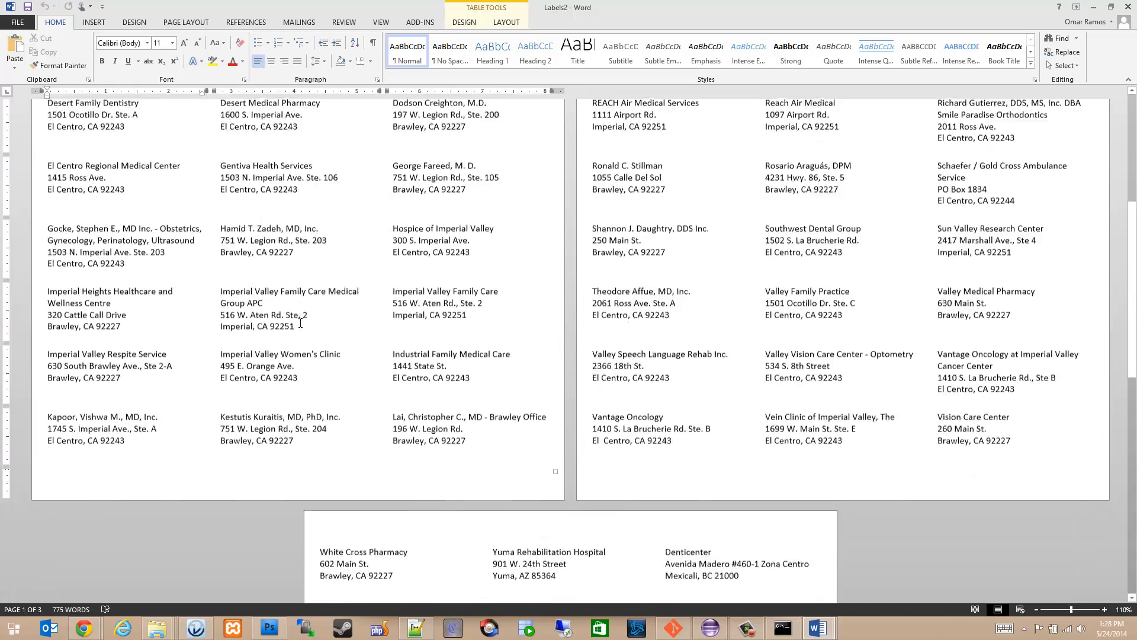
{"action": "scroll", "coordinate": [399, 333], "scroll_direction": "down", "scroll_amount": 3}
{"action": "scroll", "coordinate": [398, 332], "scroll_direction": "up", "scroll_amount": 11}
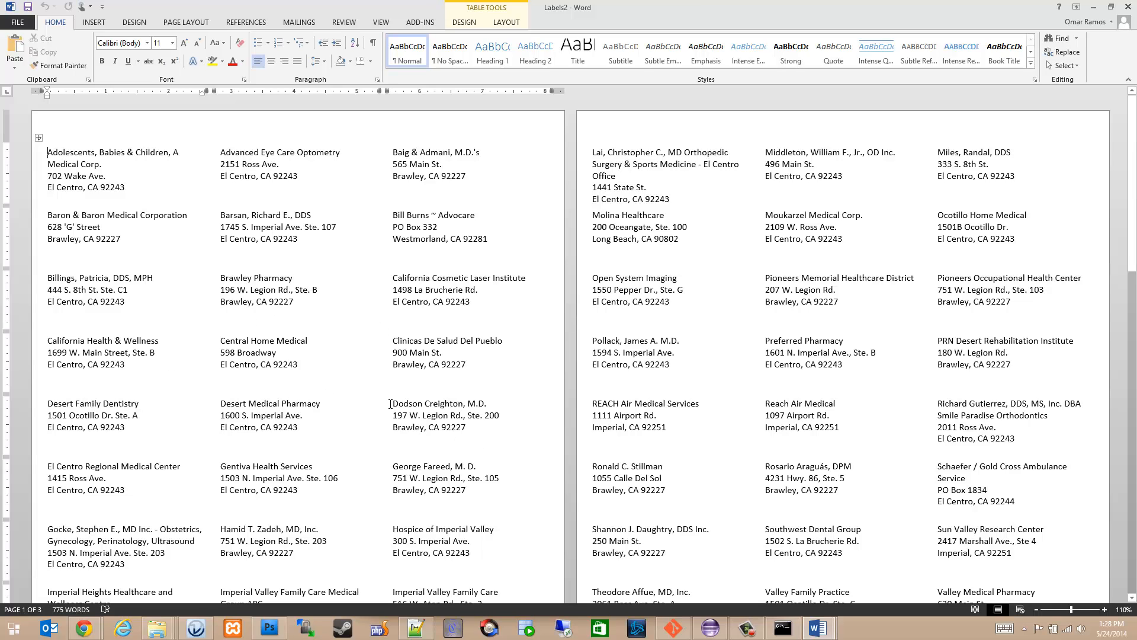
{"action": "mouse_move", "coordinate": [617, 176]}
{"action": "left_mouse_down"}
{"action": "mouse_move", "coordinate": [673, 153]}
{"action": "mouse_move", "coordinate": [593, 150]}
{"action": "left_mouse_up"}
{"action": "left_click", "coordinate": [653, 214]}
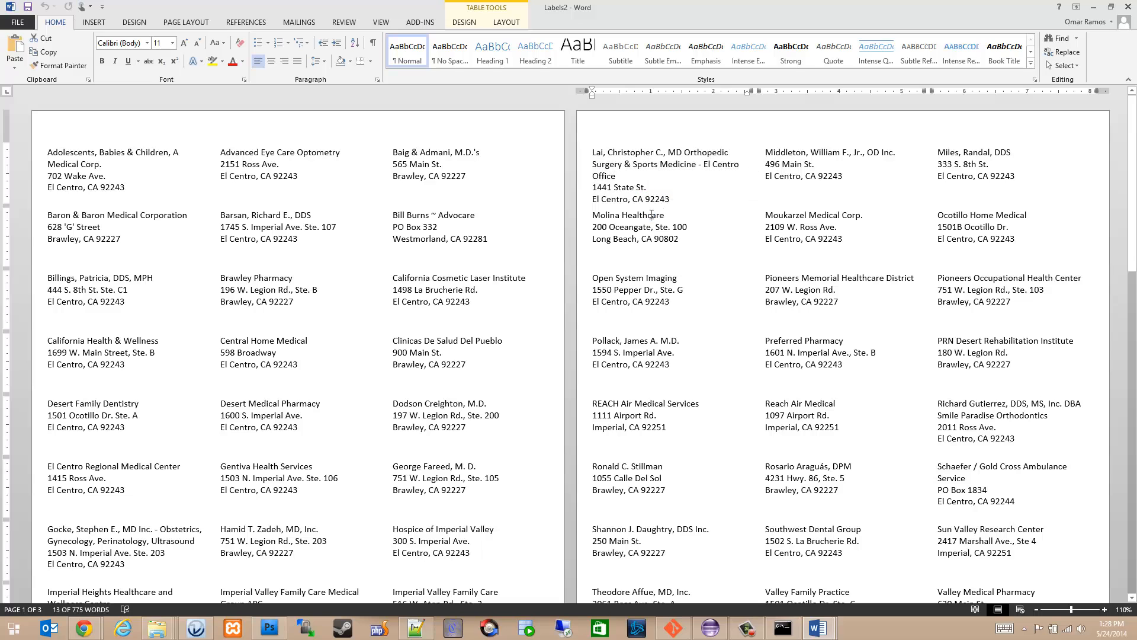
{"action": "left_click_drag", "start_coordinate": [673, 199], "coordinate": [592, 149]}
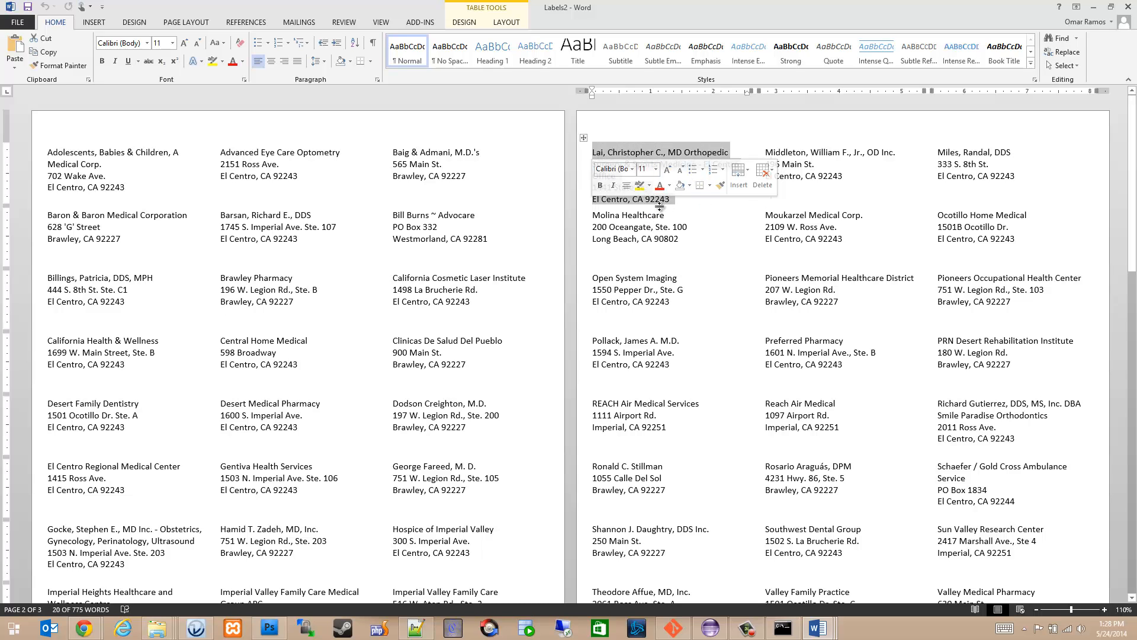
{"action": "left_click", "coordinate": [630, 211]}
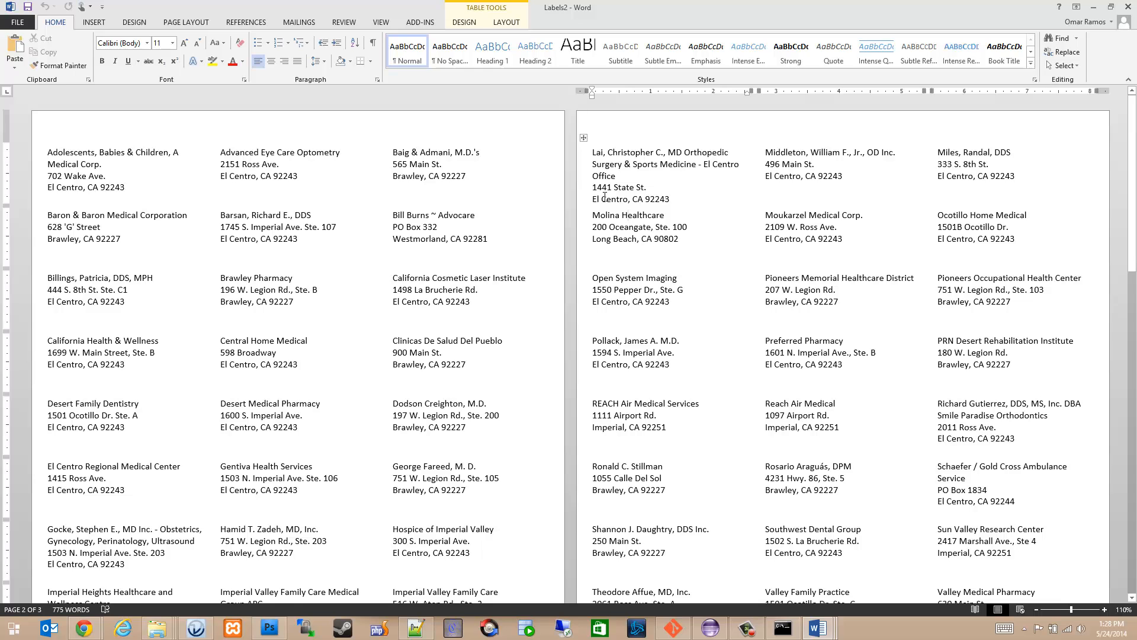
{"action": "scroll", "coordinate": [604, 195], "scroll_direction": "down", "scroll_amount": 10}
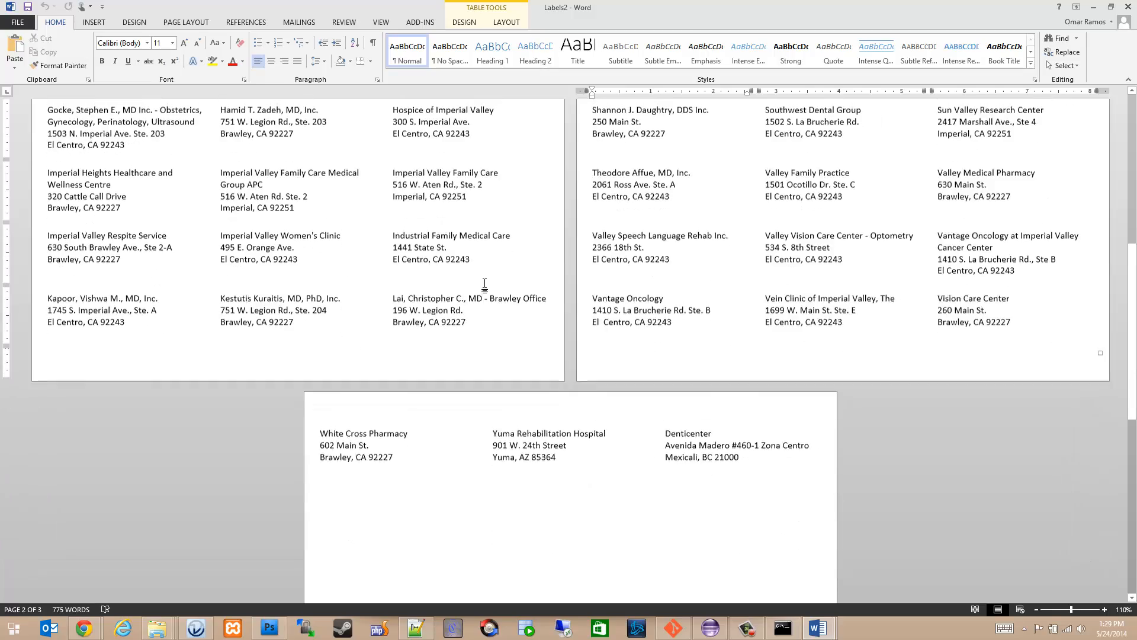
{"action": "scroll", "coordinate": [485, 285], "scroll_direction": "up", "scroll_amount": 10}
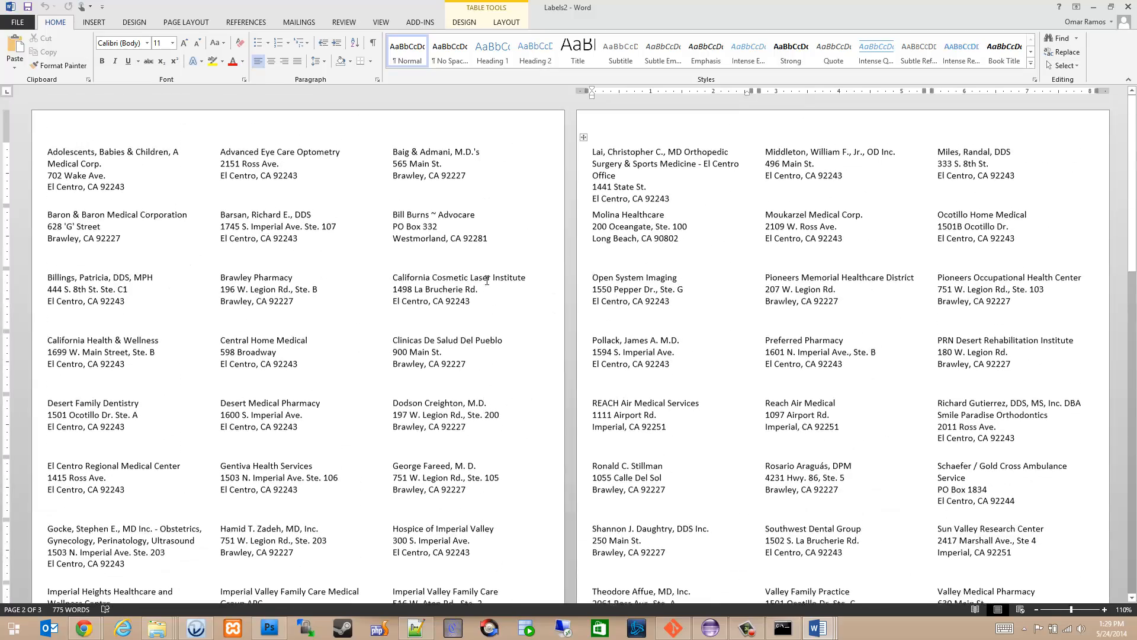